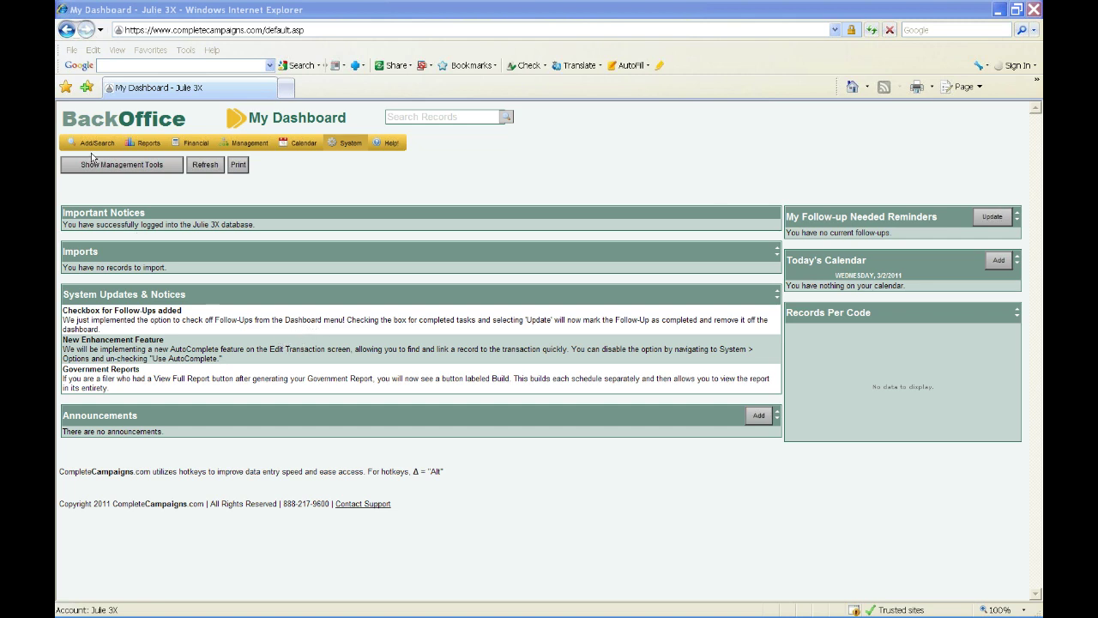
# - Open the Organization Search page from the Add/Search menu
pyautogui.moveTo(93, 152)
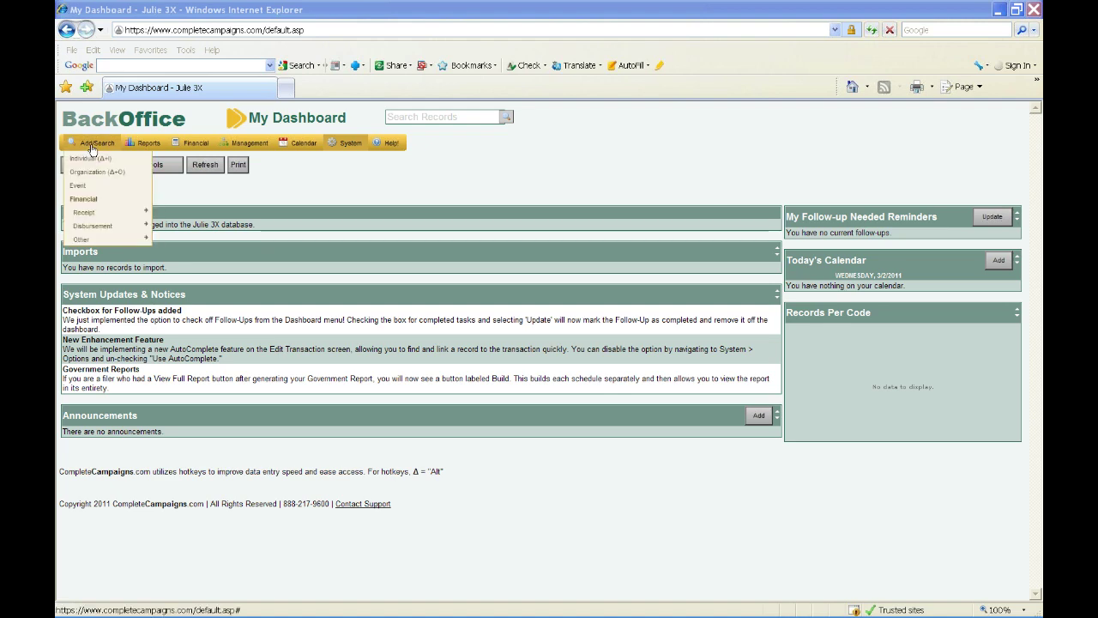
pyautogui.click(94, 172)
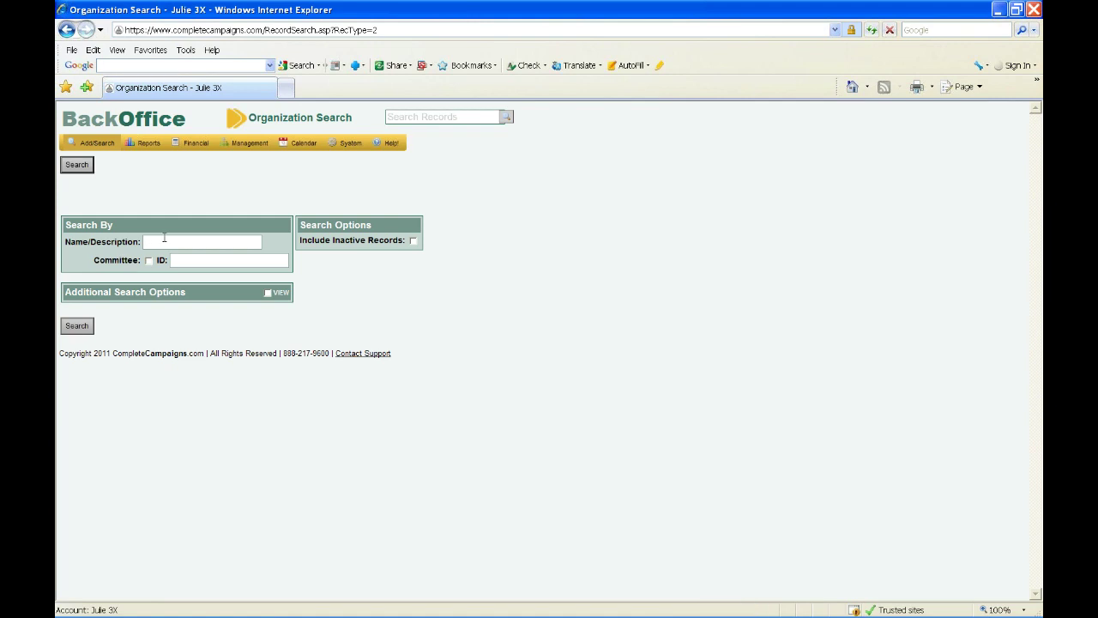
# - Search organizations for 'FEC Party 3x', which returns no matching records
pyautogui.write('FEC Party #')
pyautogui.press('BackSpace')
pyautogui.write('3x')
pyautogui.click(80, 331)
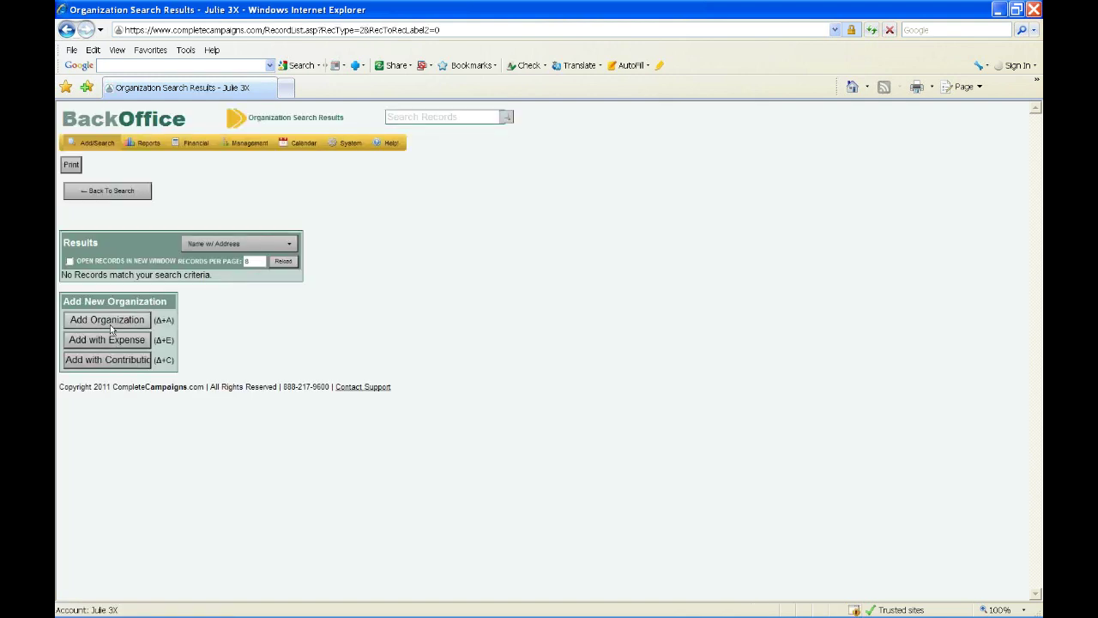
# - Start a new organization 'Fec Party 3x', ticked as a committee with ID number C111111
pyautogui.click(109, 320)
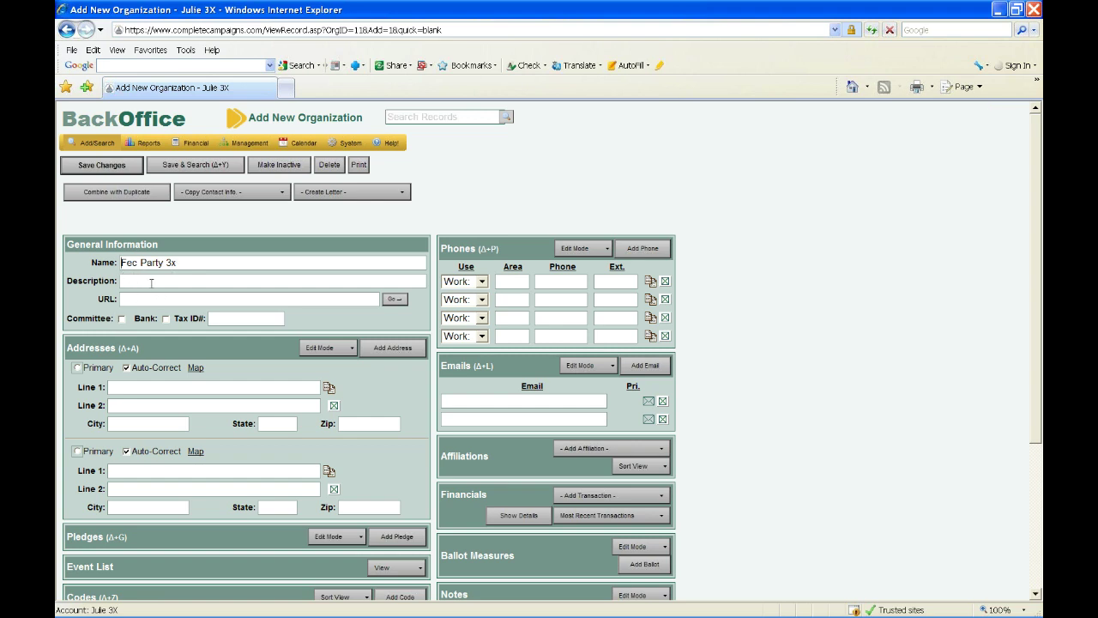
pyautogui.click(121, 319)
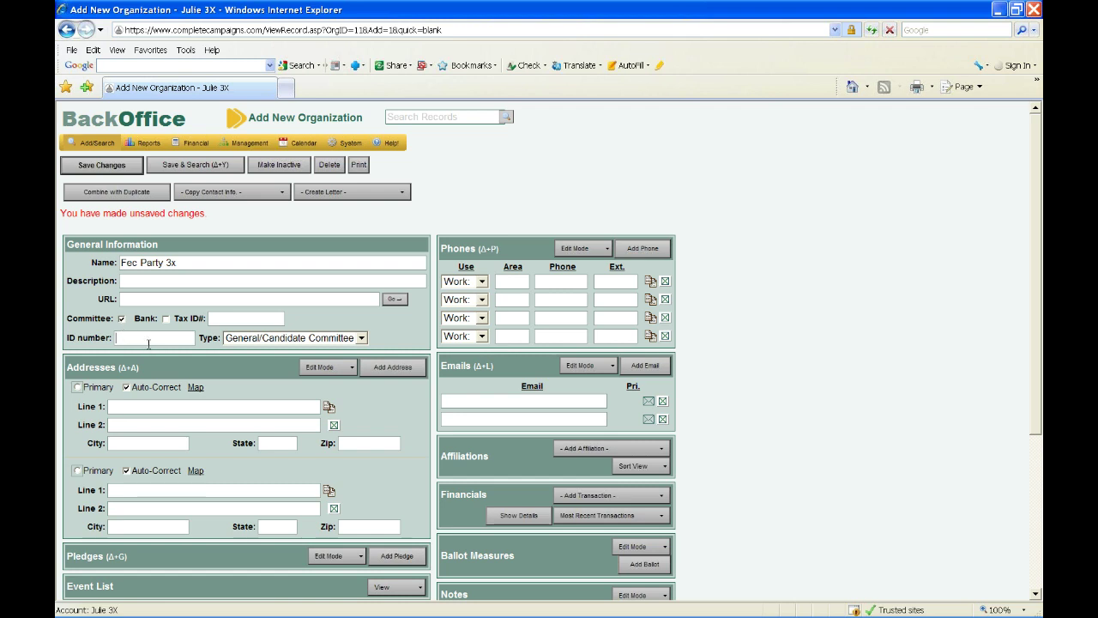
pyautogui.click(148, 343)
pyautogui.write('C111111')
# - Set the organization type to Party Committee and save the record
pyautogui.click(333, 339)
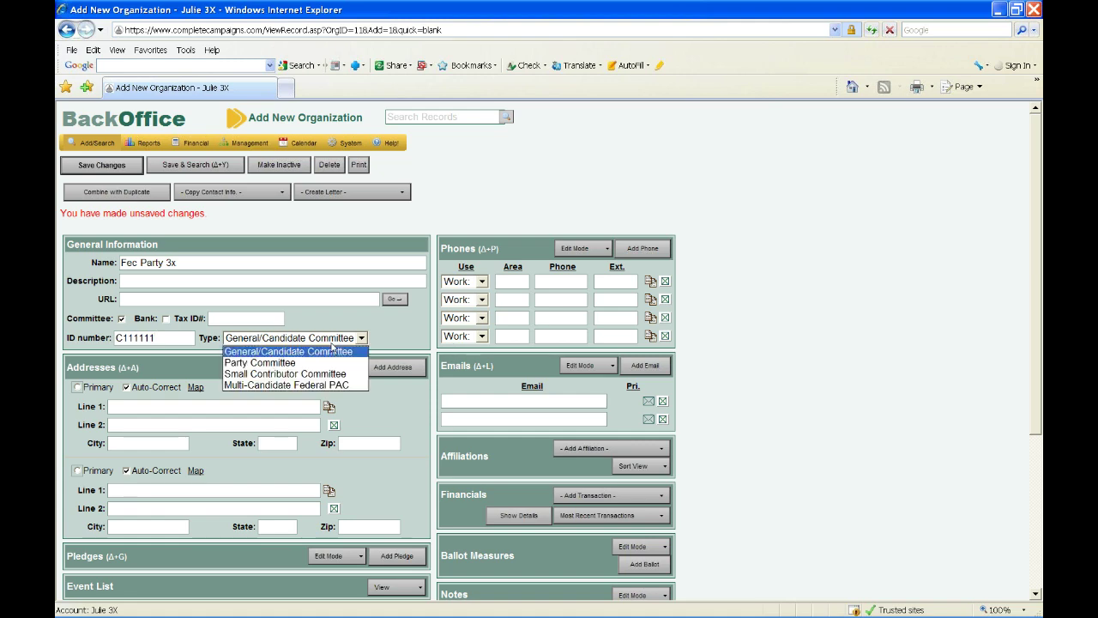
pyautogui.click(319, 364)
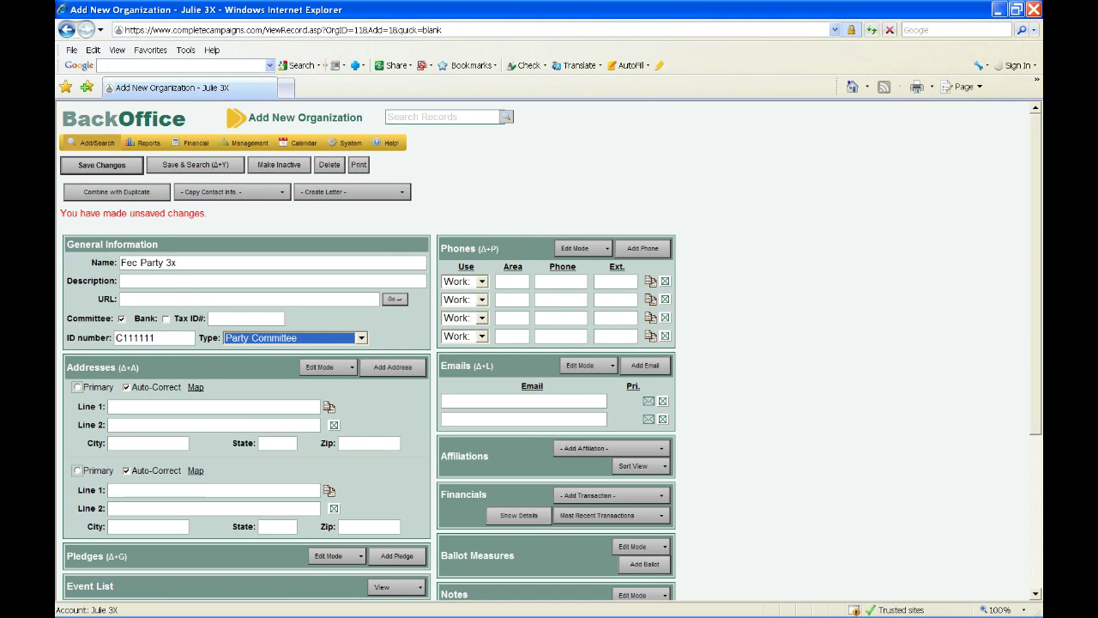
pyautogui.click(80, 168)
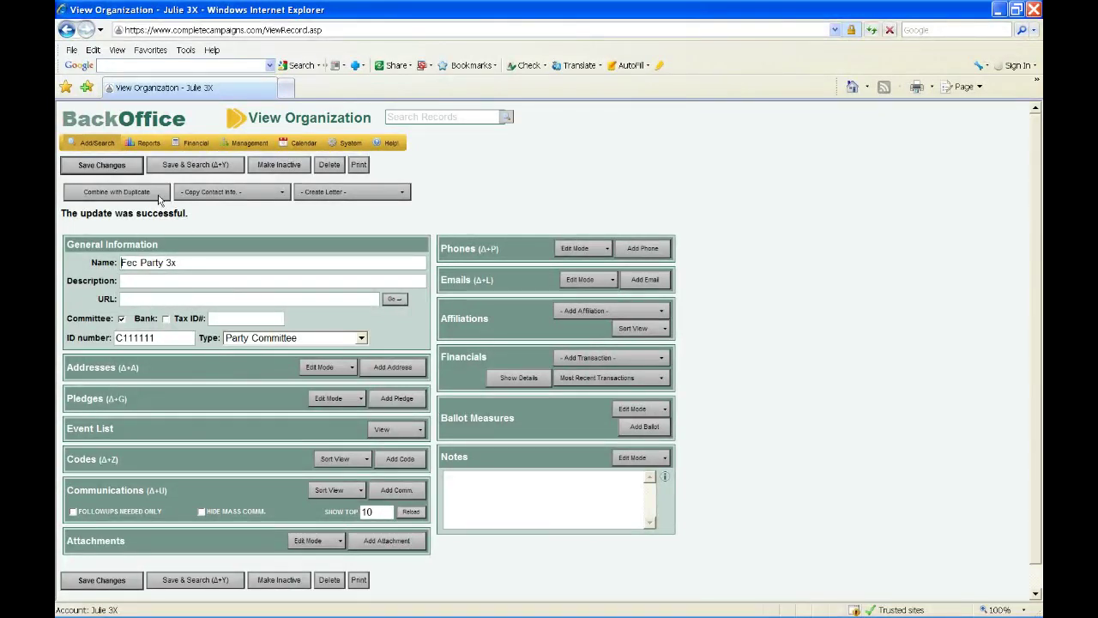
# - Search organizations for 'FEC Party' and open the first result, ID C00123456
pyautogui.moveTo(86, 144)
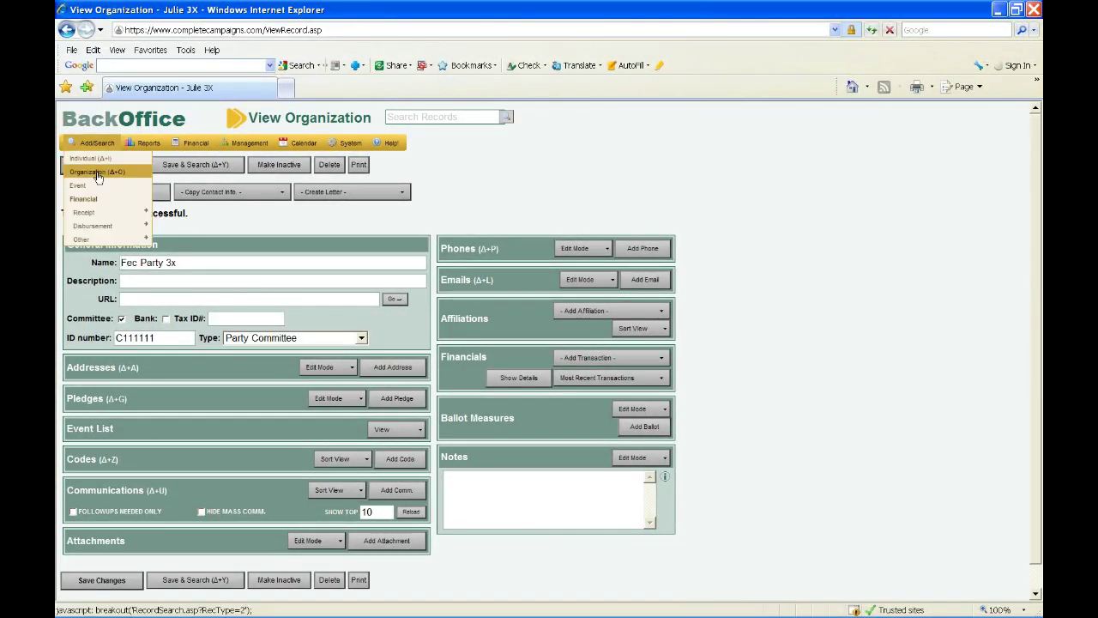
pyautogui.click(97, 174)
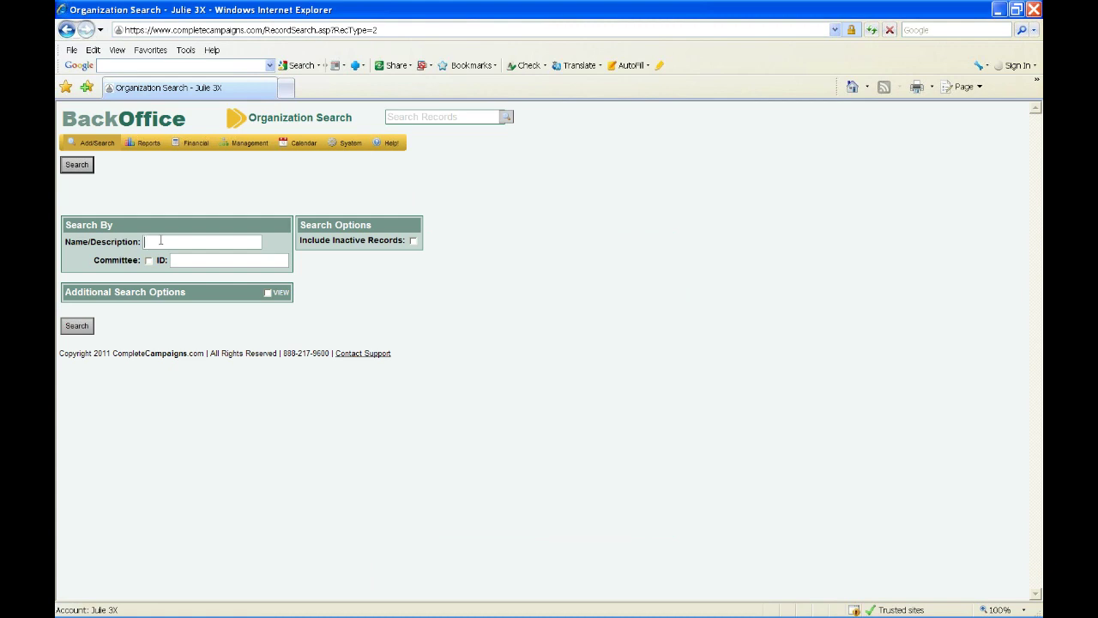
pyautogui.click(160, 241)
pyautogui.write('FEC Party')
pyautogui.press('Return')
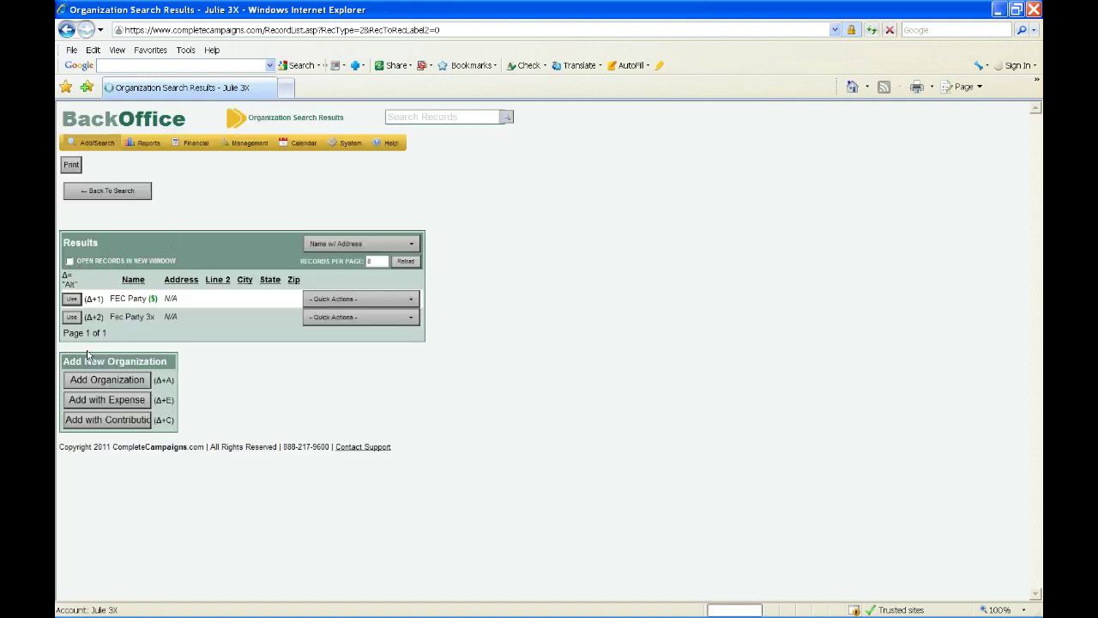
pyautogui.hotkey('alt', '1')
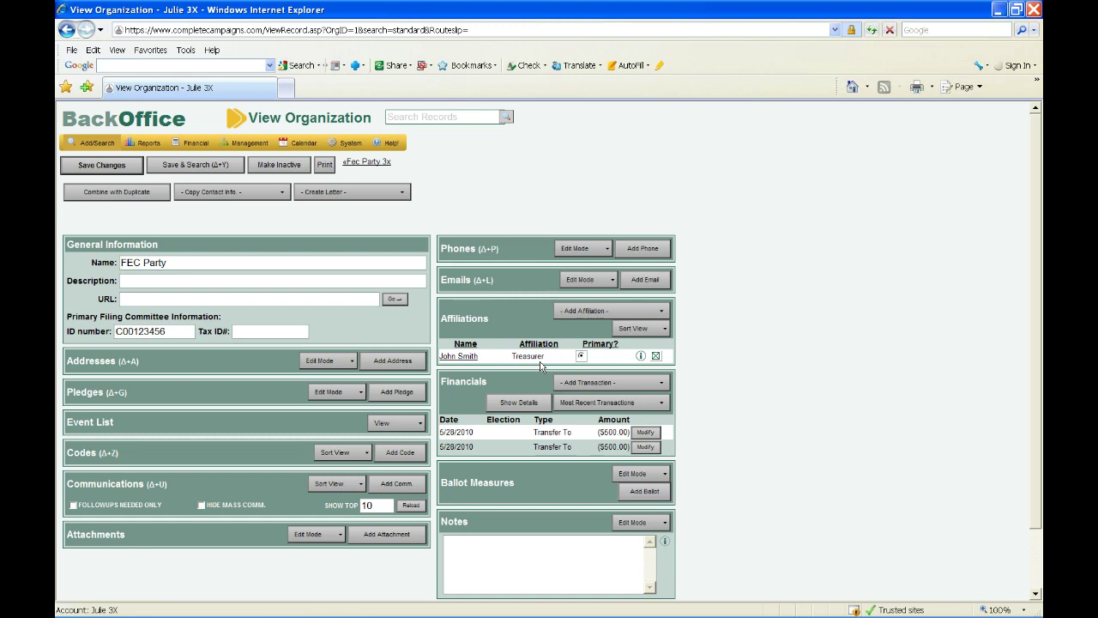
# - Find the individual by last and first name and make them FEC Party's Assistant Treasurer
pyautogui.click(588, 311)
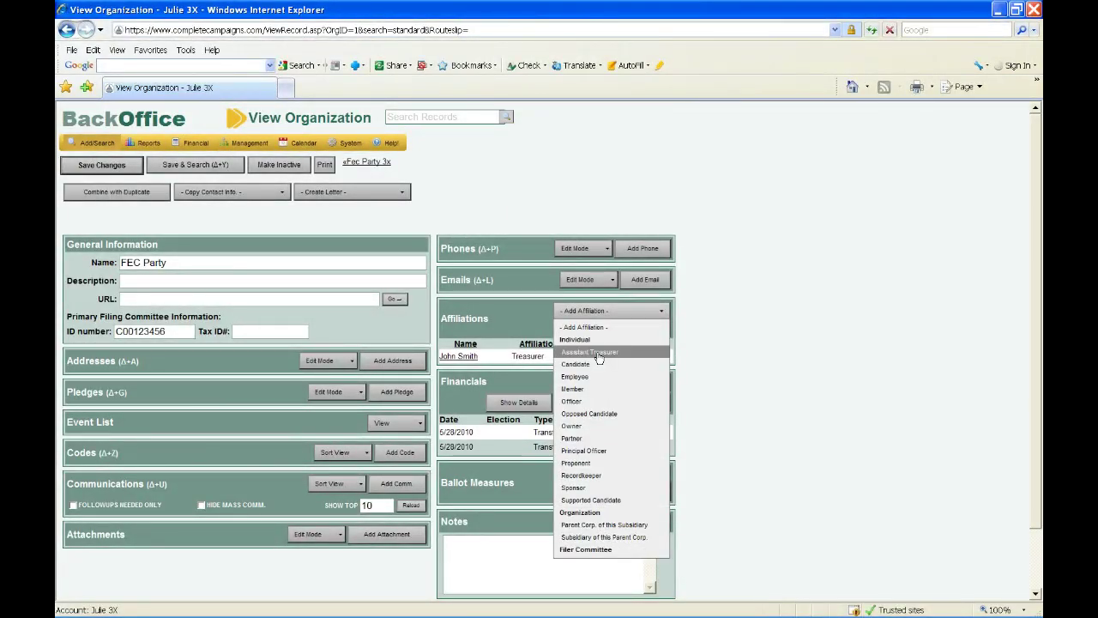
pyautogui.click(598, 352)
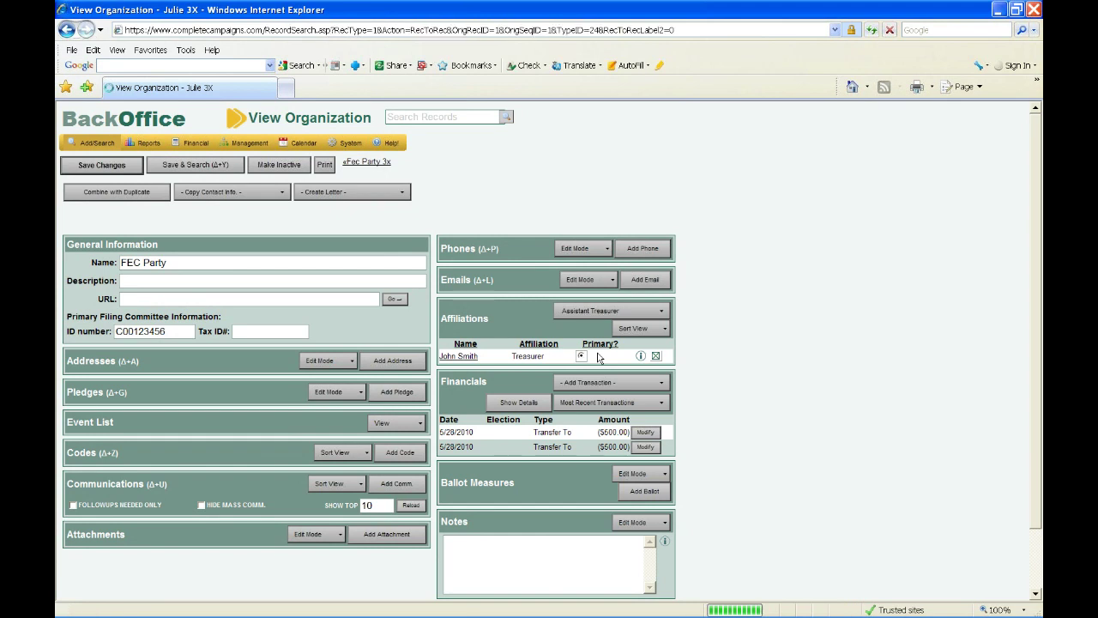
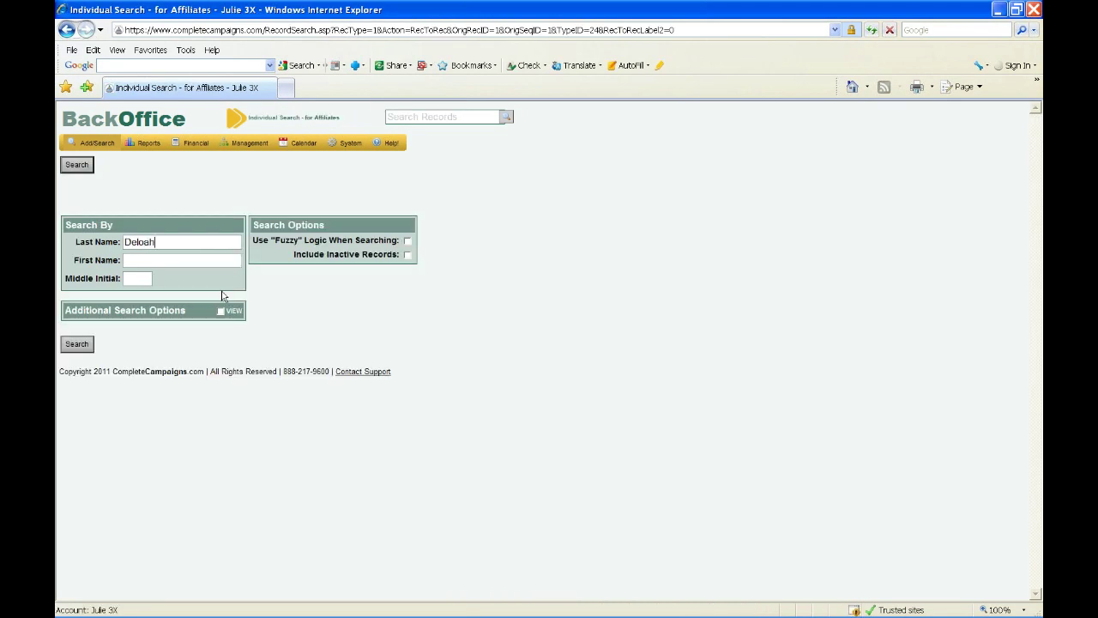
pyautogui.press('Tab')
pyautogui.click(76, 164)
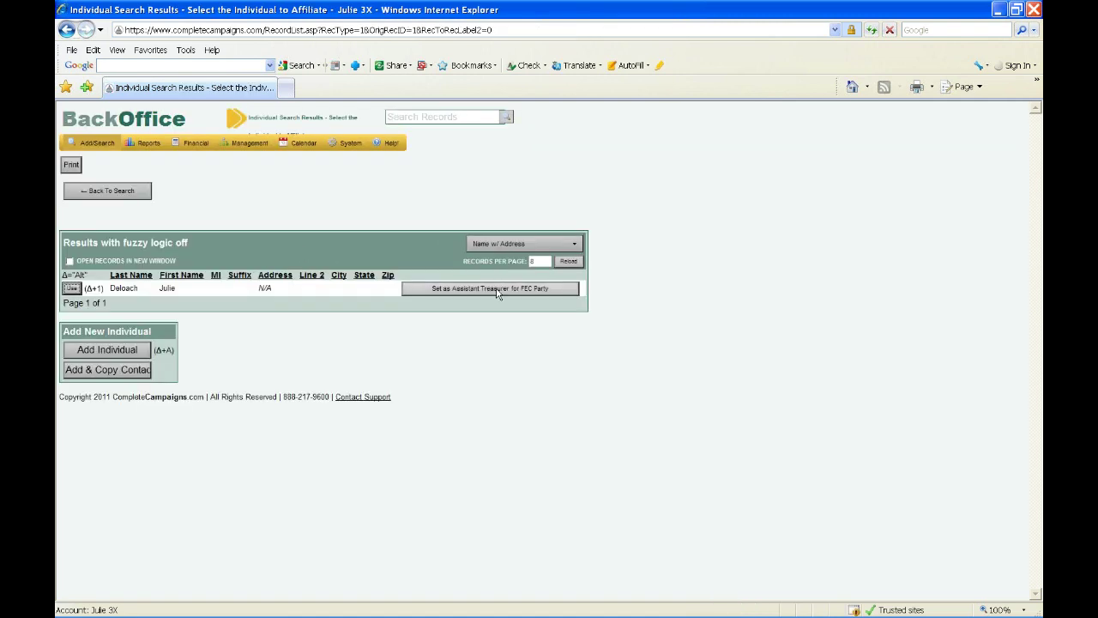
pyautogui.click(495, 292)
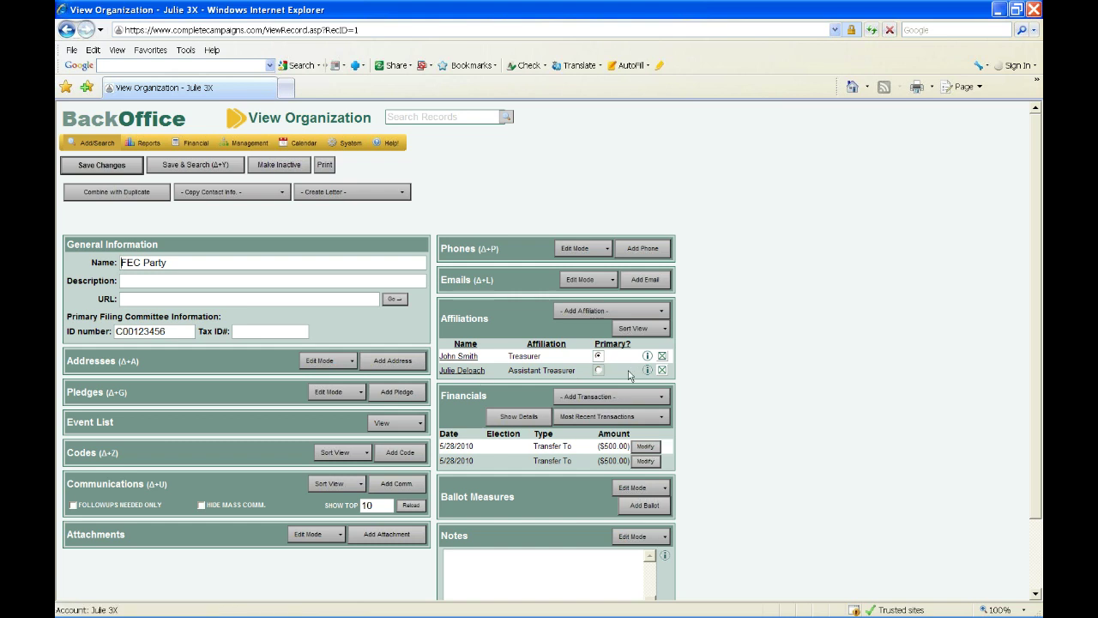
pyautogui.click(603, 312)
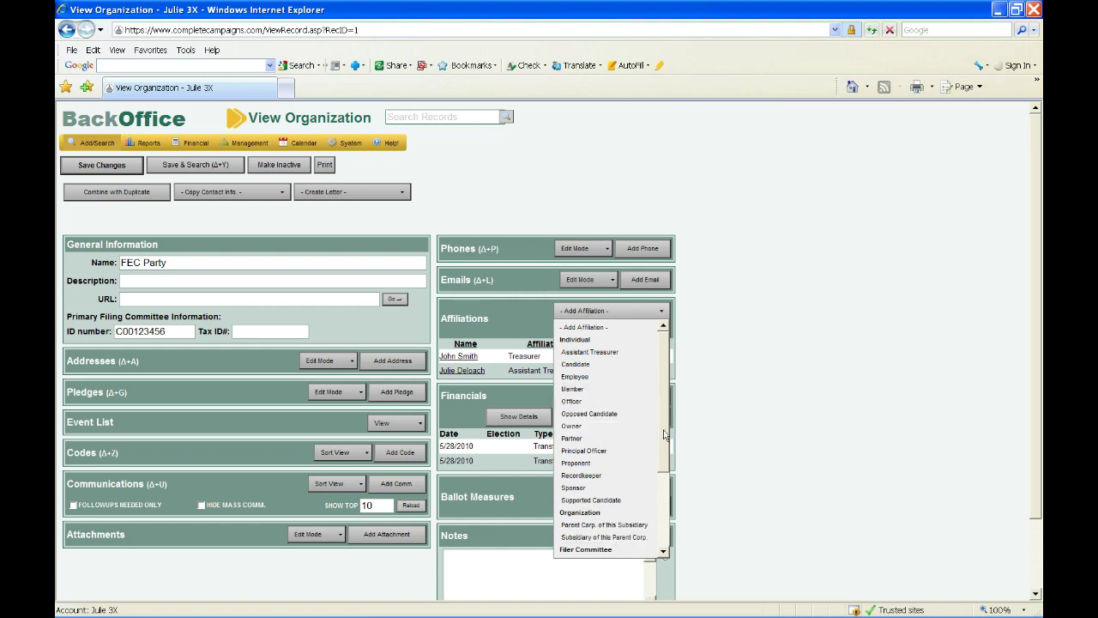
pyautogui.moveTo(664, 436); pyautogui.dragTo(660, 519)
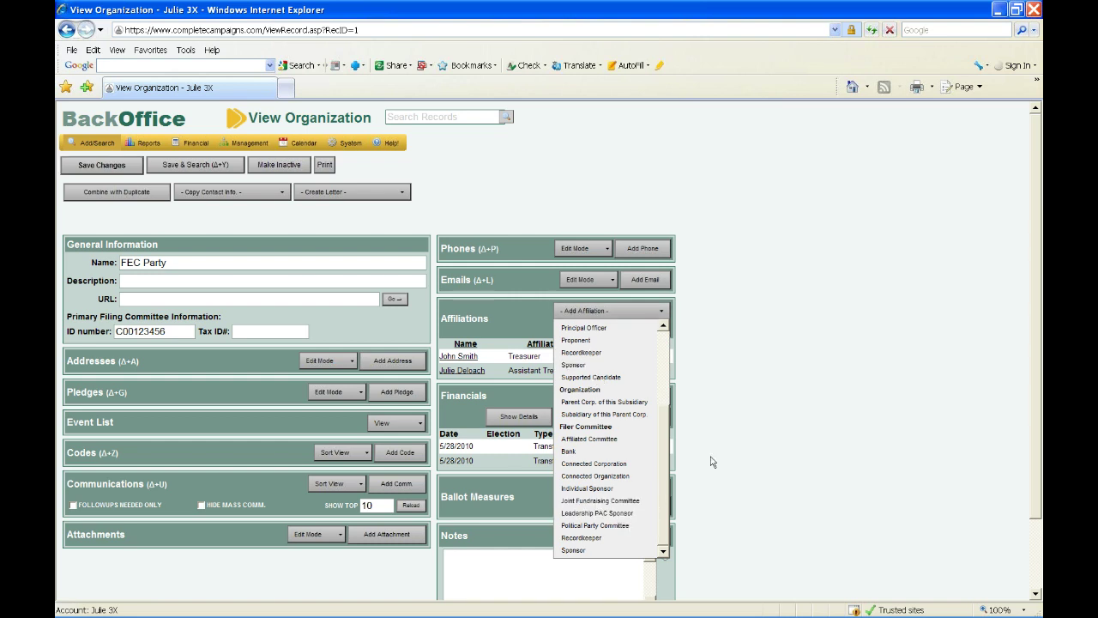
pyautogui.click(656, 310)
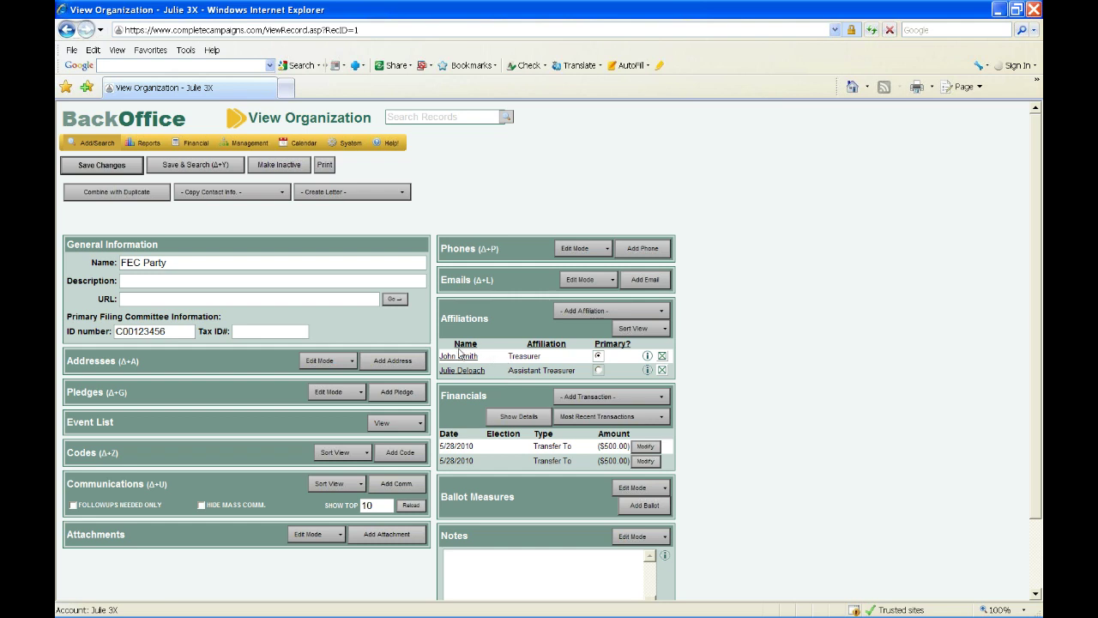
pyautogui.moveTo(149, 147)
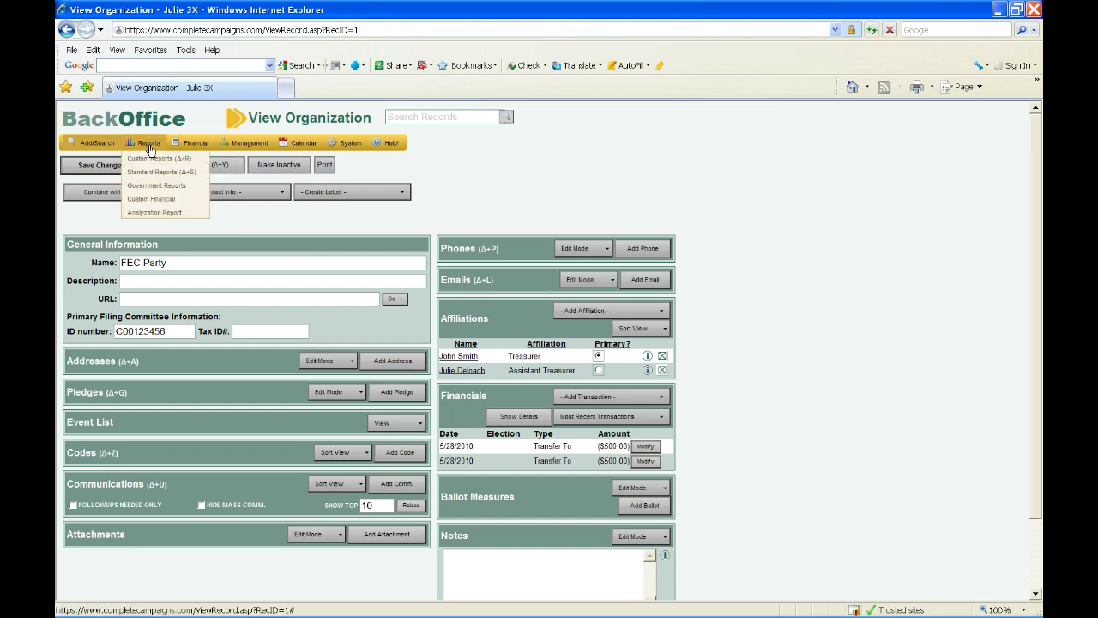
# - Open Government Reports and launch the Receipts/Disbursements Form 3X generator
pyautogui.click(153, 186)
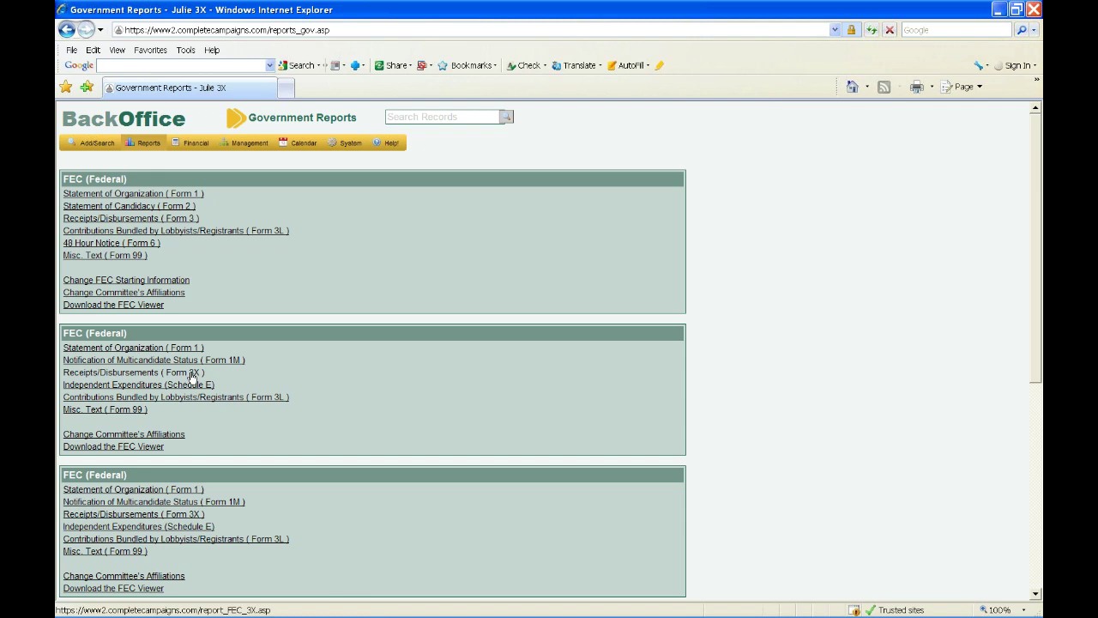
pyautogui.click(192, 374)
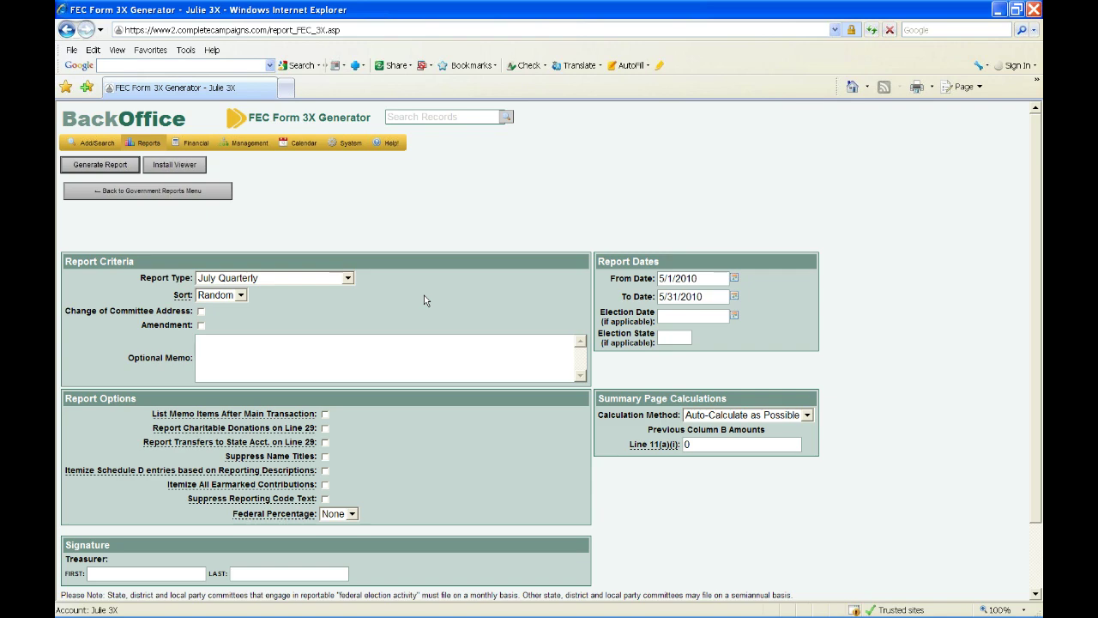
# - Set the Form 3X to February 20th Monthly, sorted by Date, with Change of Committee Address ticked
pyautogui.scroll(-1, 424, 300)
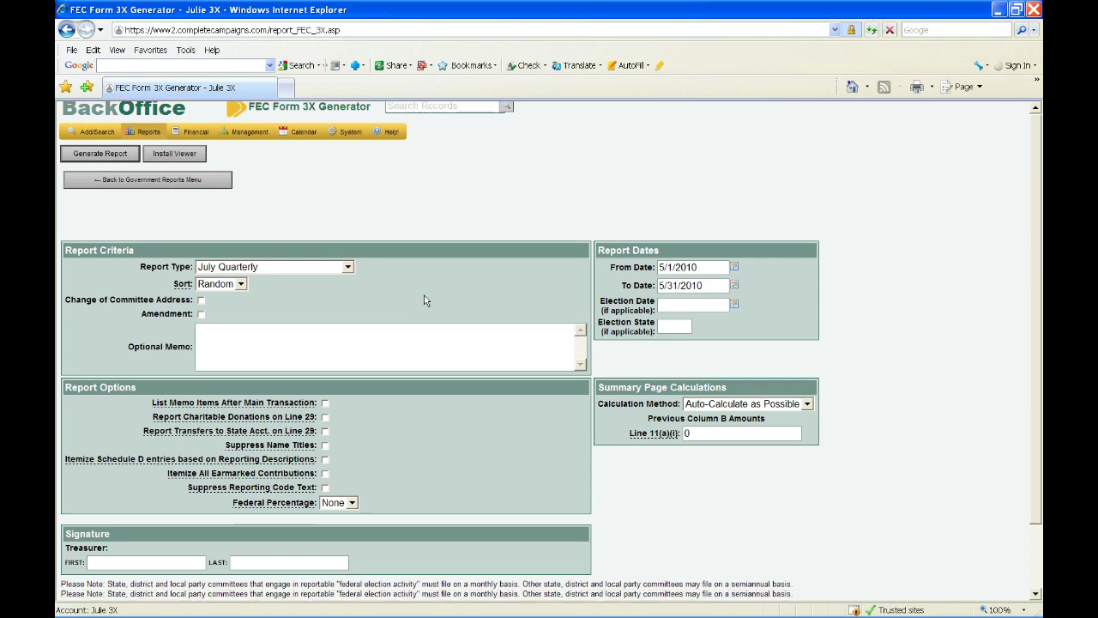
pyautogui.scroll(-3, 293, 211)
pyautogui.click(294, 206)
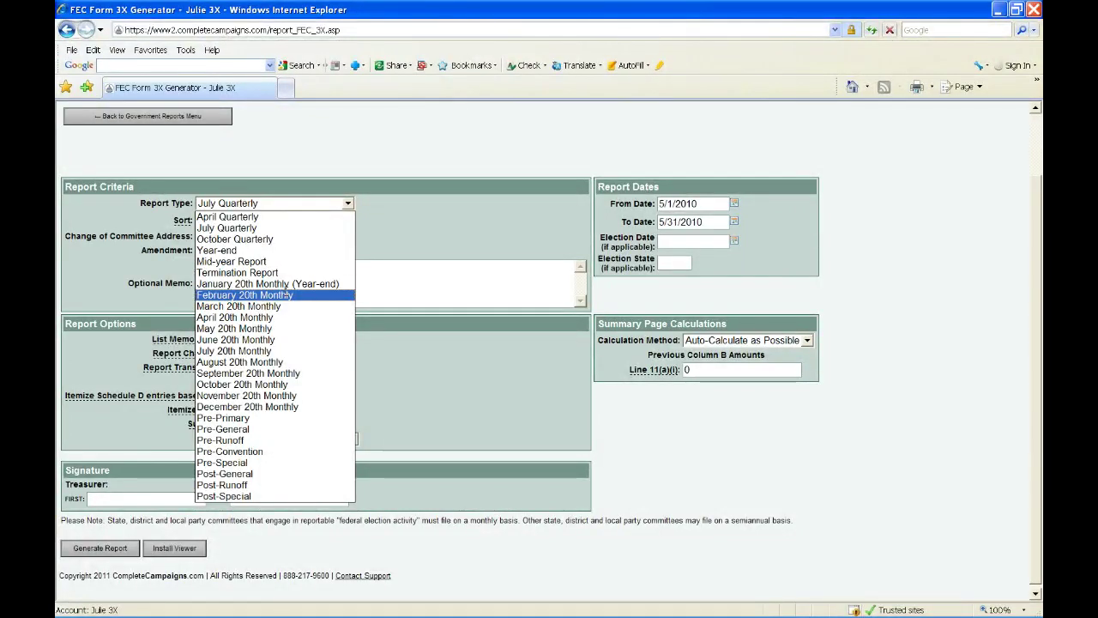
pyautogui.click(287, 295)
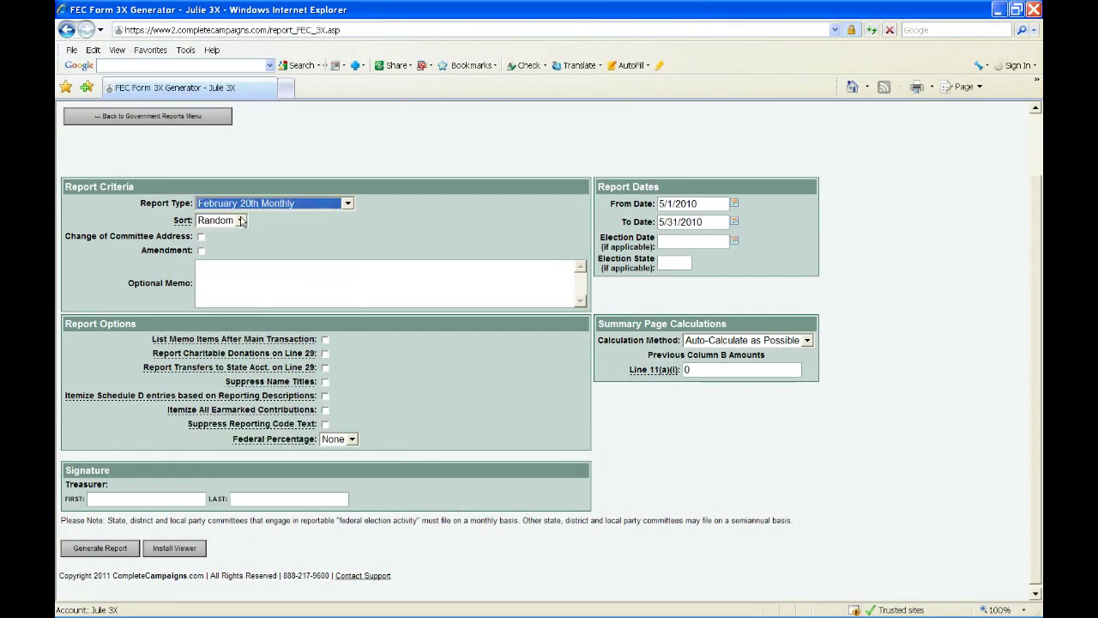
pyautogui.click(241, 221)
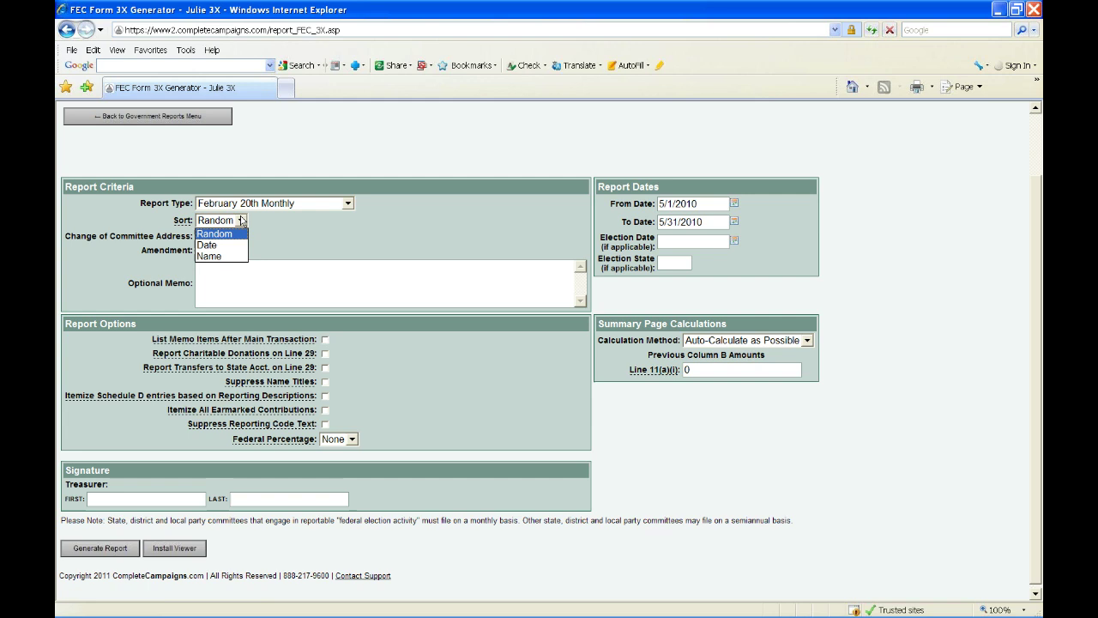
pyautogui.click(230, 246)
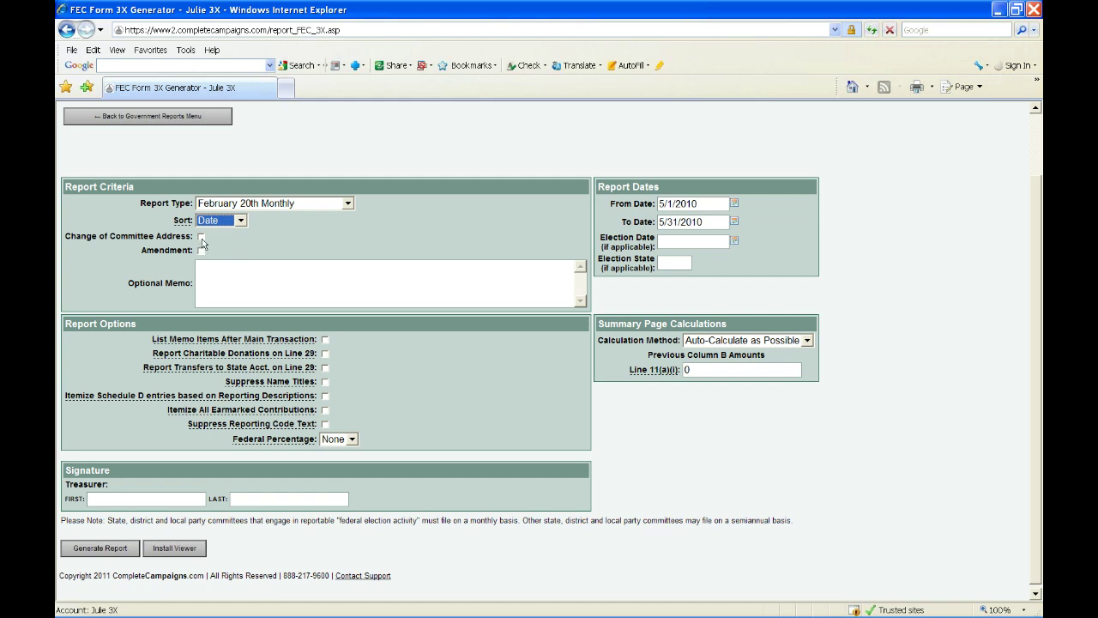
pyautogui.click(202, 238)
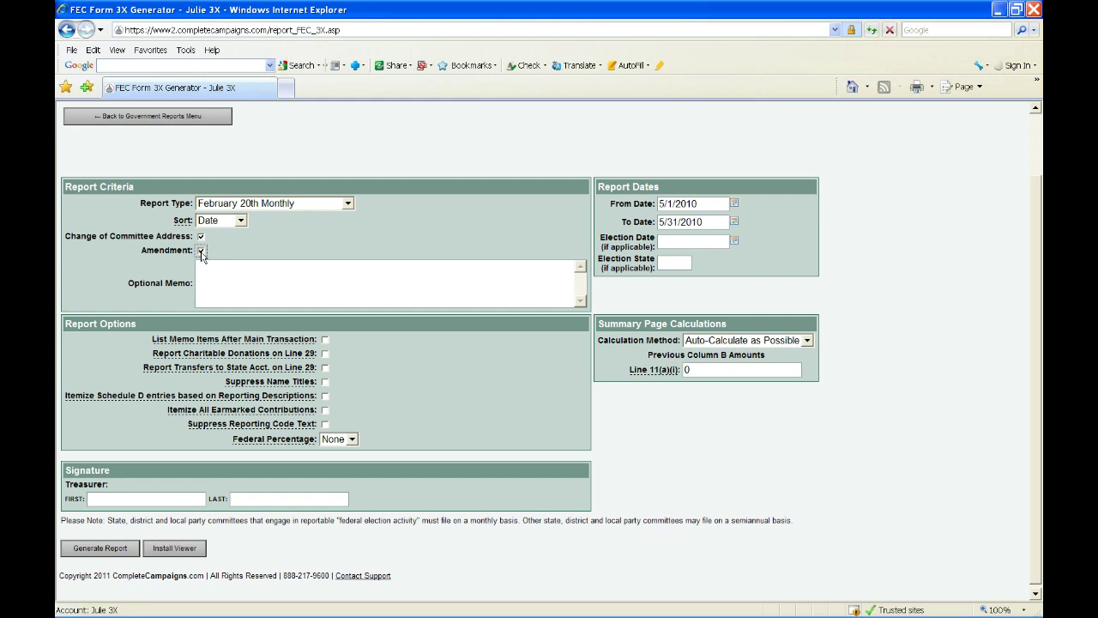
# - Untick Amendment and Change of Committee Address, and enter 'Optional Memo' as the memo
pyautogui.click(202, 251)
pyautogui.click(202, 236)
pyautogui.click(340, 283)
pyautogui.write('Optional Memo')
# - Change the report period to run from 1/1/11 to 1/31/11
pyautogui.moveTo(711, 205); pyautogui.dragTo(546, 195)
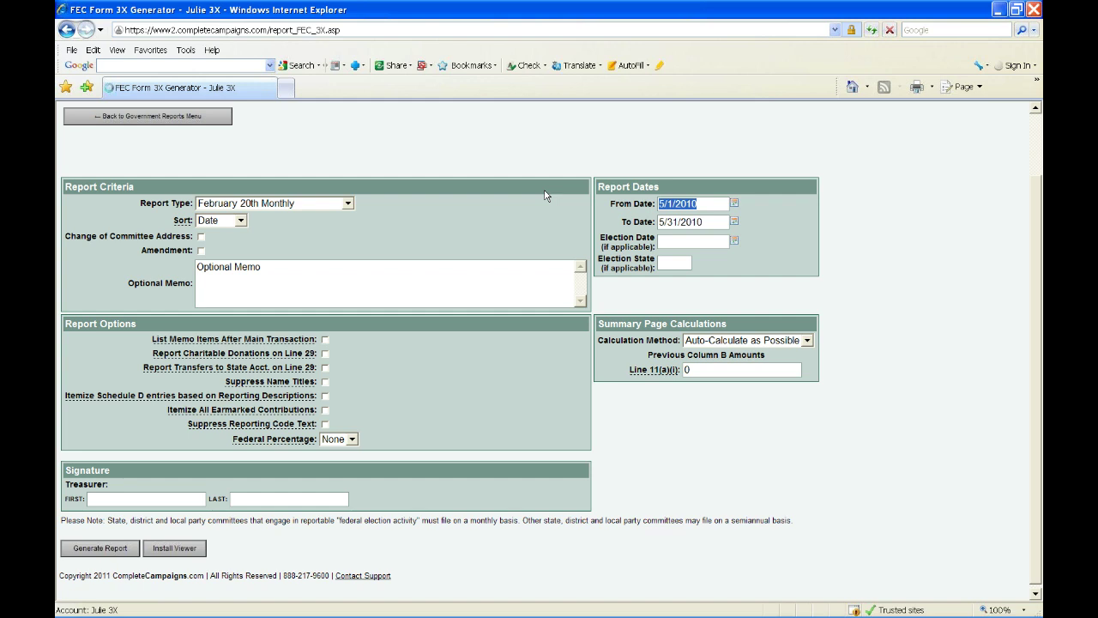
pyautogui.write('1/1/11')
pyautogui.press('Tab')
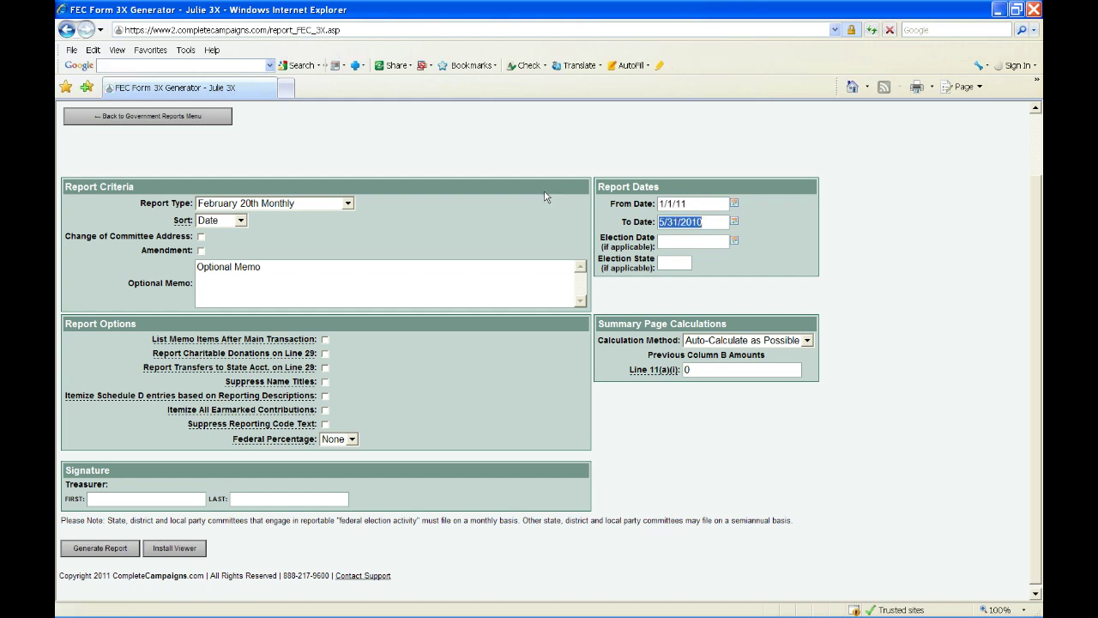
pyautogui.write('1/31/11')
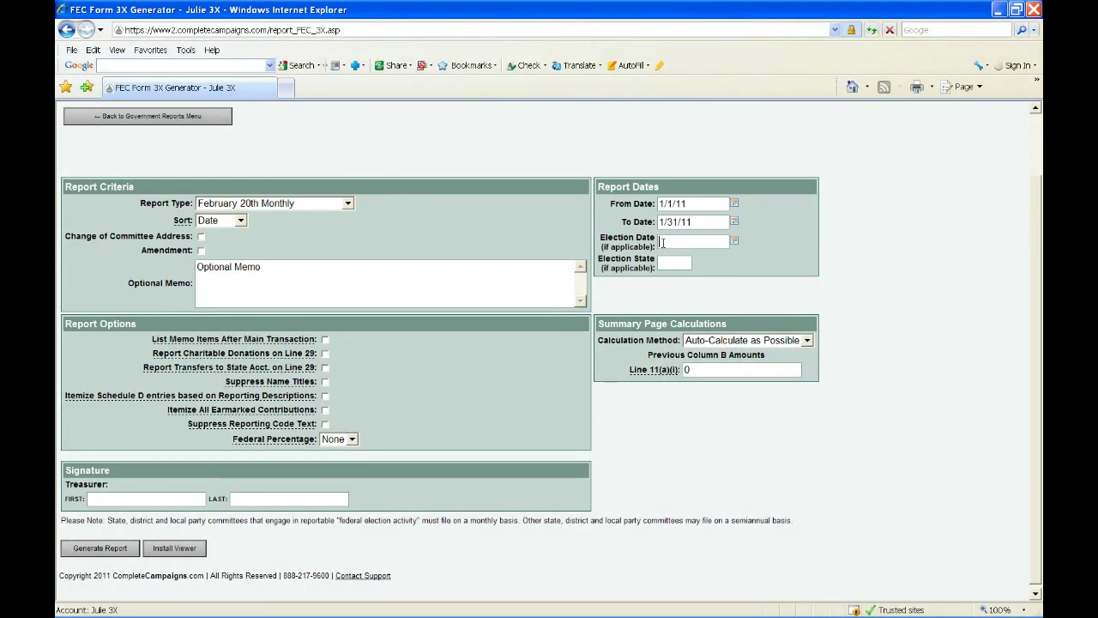
pyautogui.click(662, 242)
# - Enable the Form 3X options List Memo Items After Main Transaction and Suppress Name Titles
pyautogui.moveTo(198, 361)
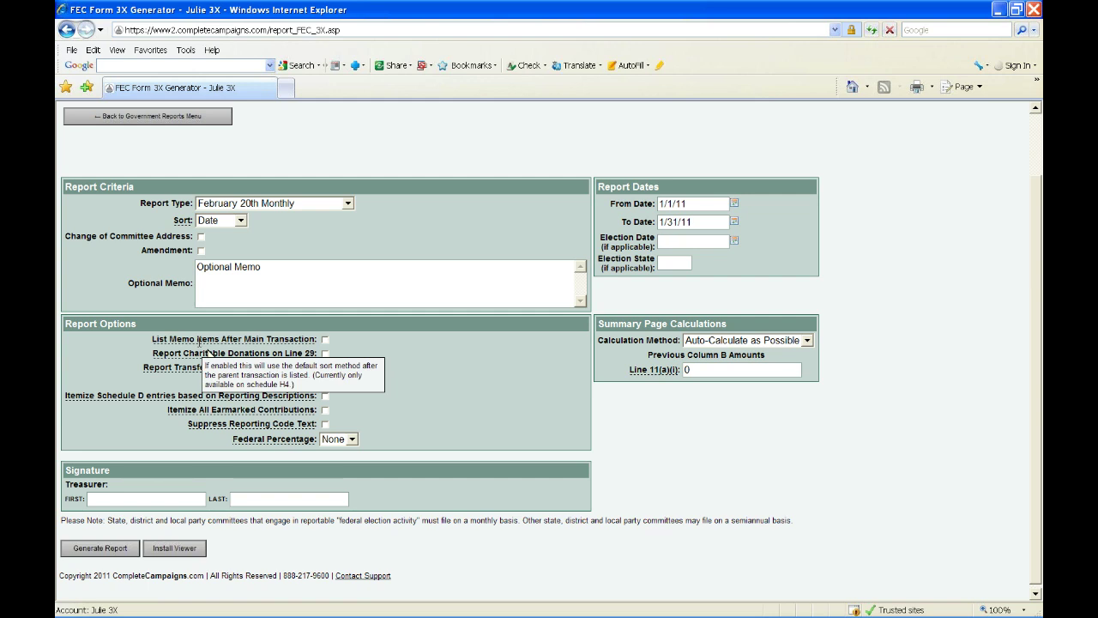
pyautogui.click(325, 339)
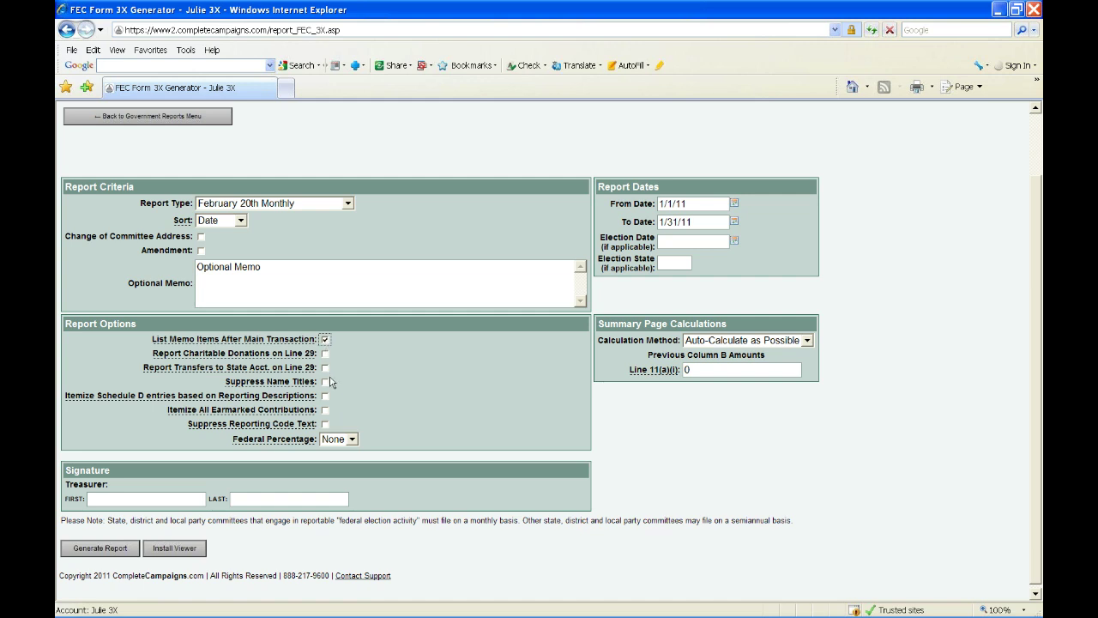
pyautogui.click(325, 382)
pyautogui.moveTo(658, 370)
# - Try the Override Cash-on-Hand and From Starting Date calculation methods, clicking into Starting Date
pyautogui.click(760, 341)
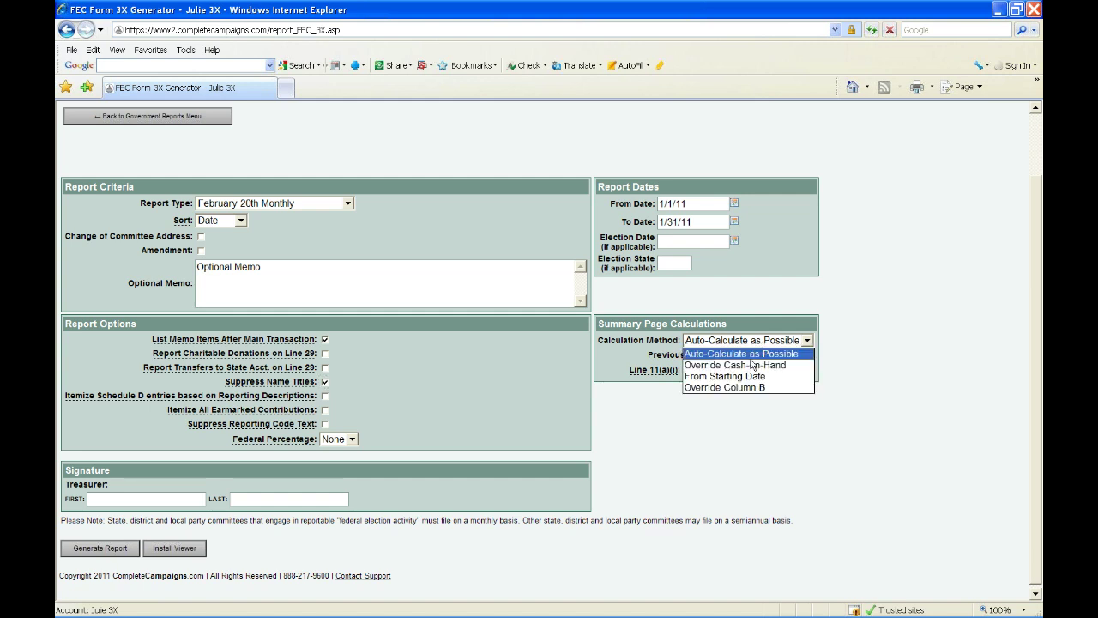
pyautogui.click(748, 366)
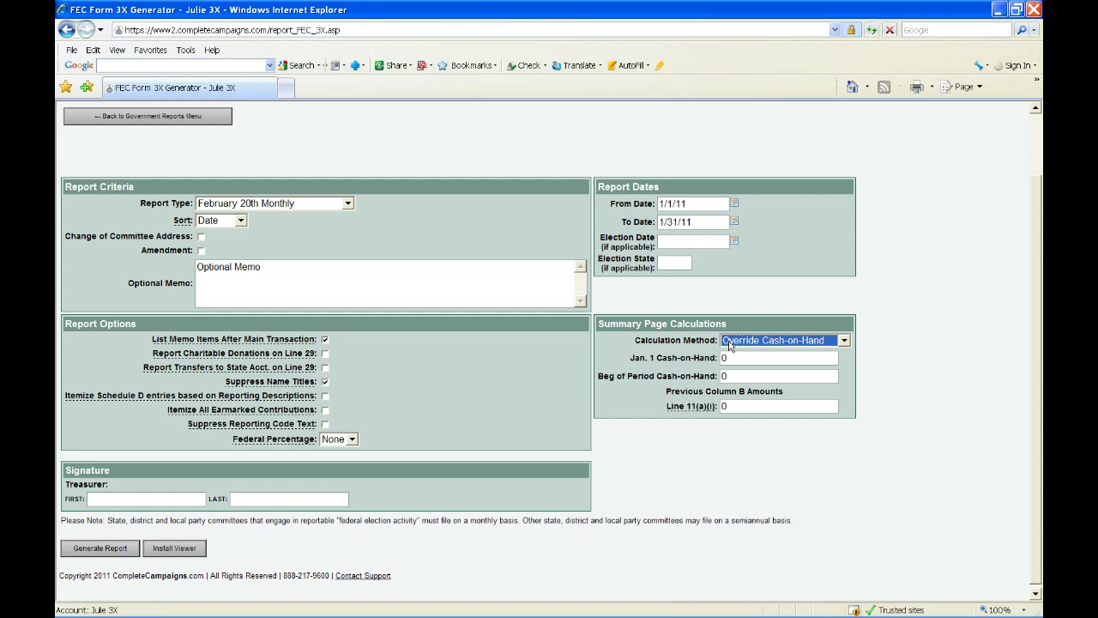
pyautogui.click(729, 342)
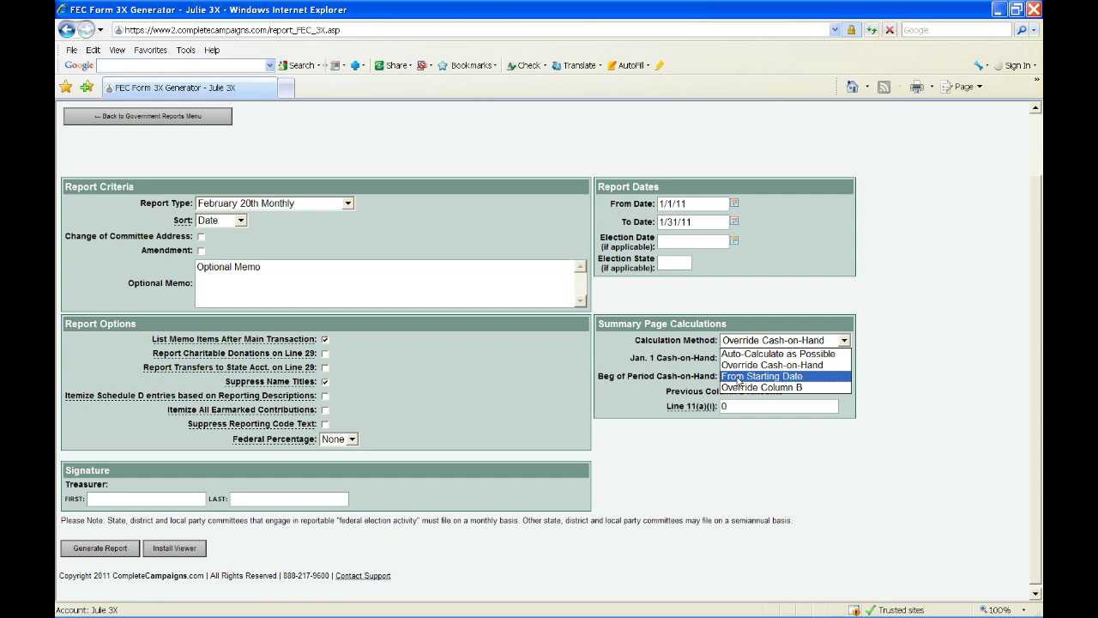
pyautogui.click(739, 378)
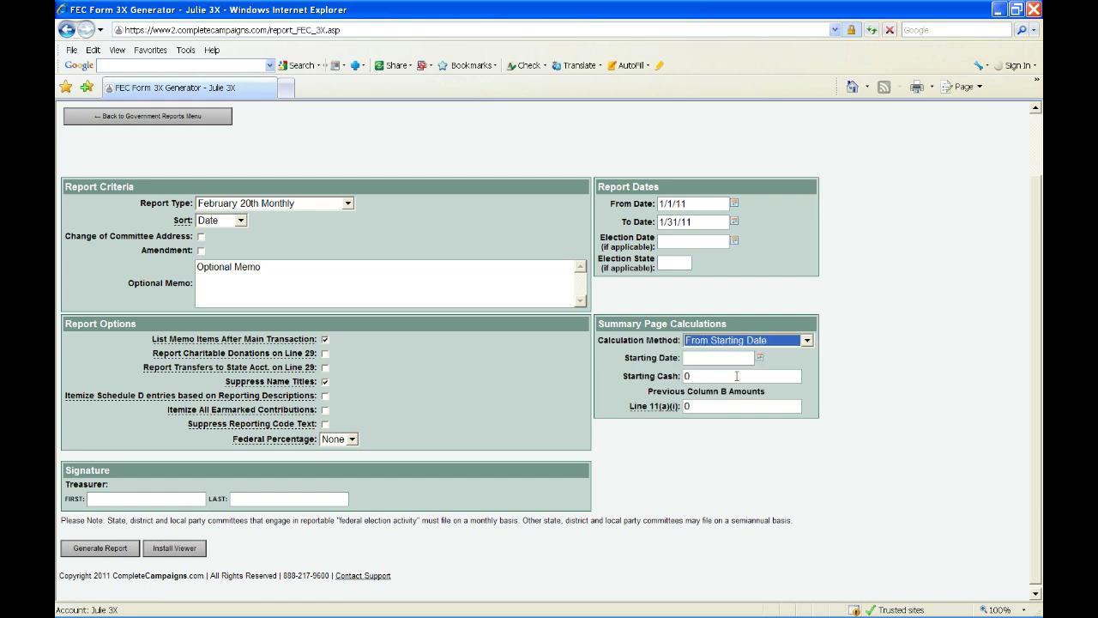
pyautogui.click(725, 358)
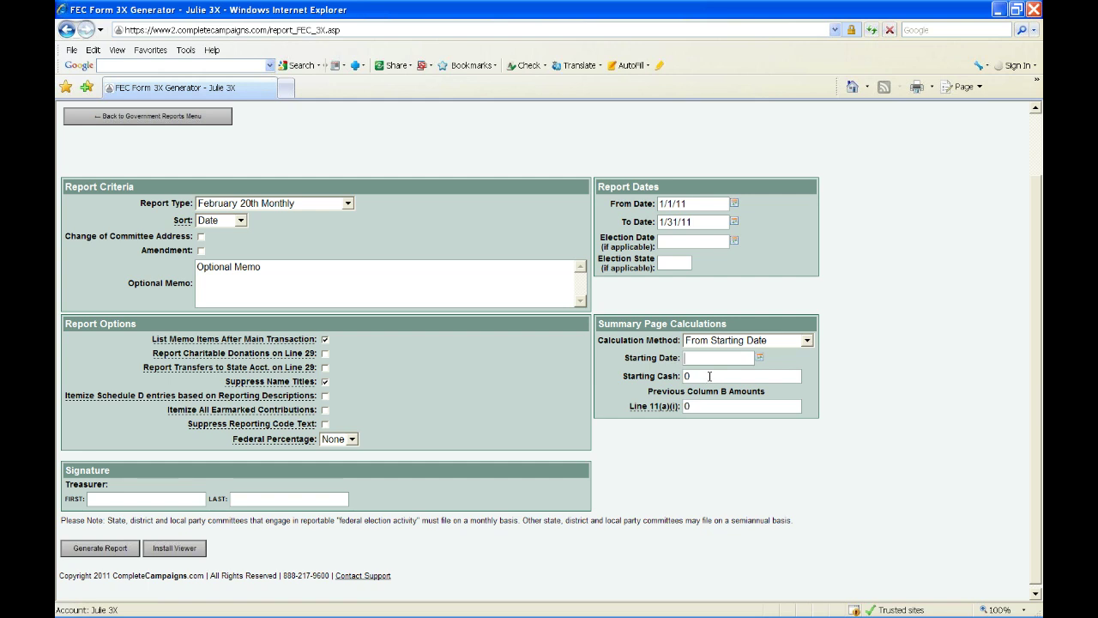
# - Switch the calculation method to Override Column B, then settle on Auto-Calculate as Possible
pyautogui.click(715, 341)
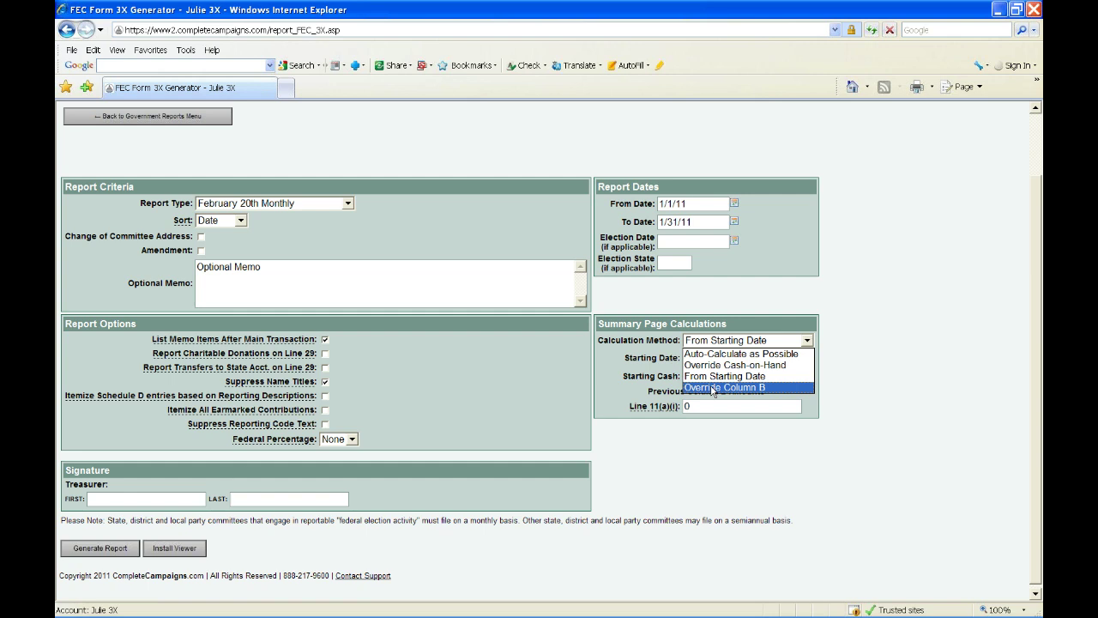
pyautogui.click(712, 388)
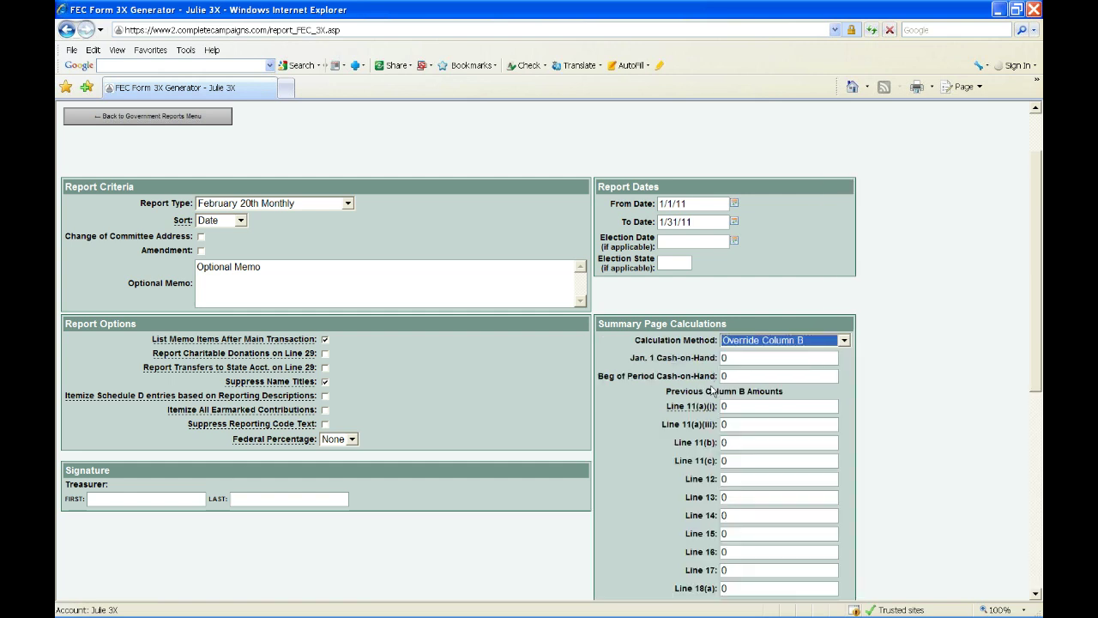
pyautogui.scroll(-2, 710, 391)
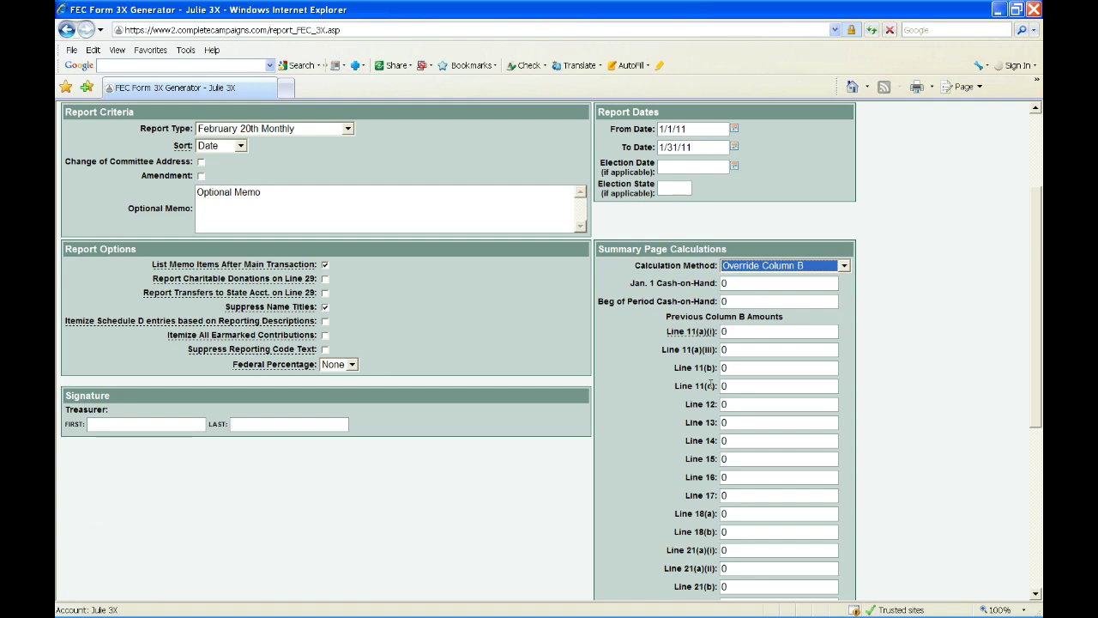
pyautogui.scroll(-2, 710, 386)
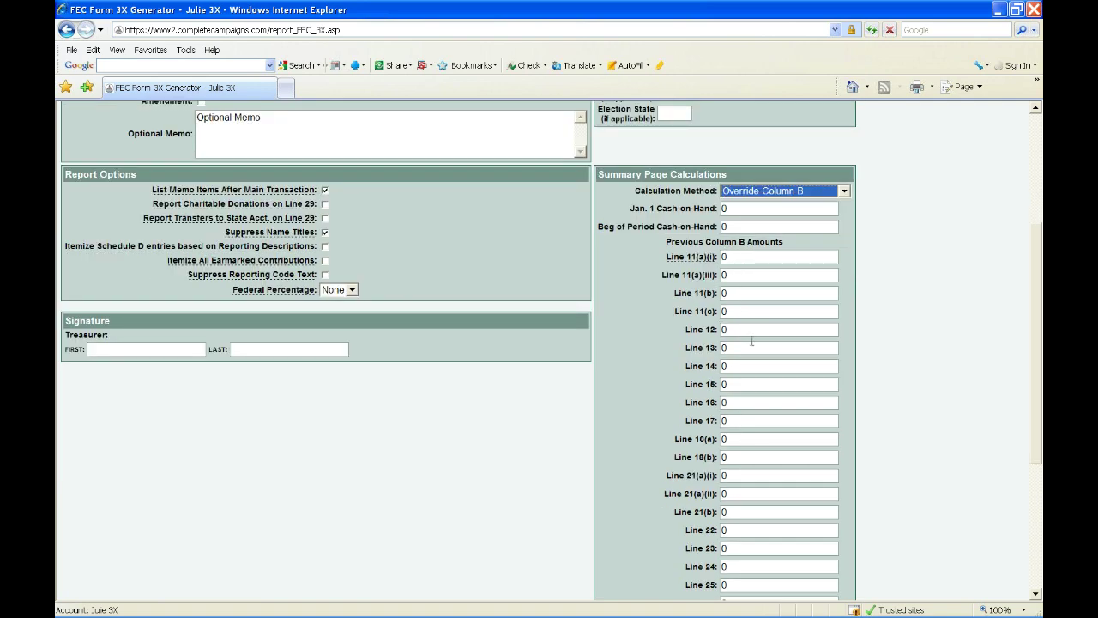
pyautogui.scroll(-6, 753, 350)
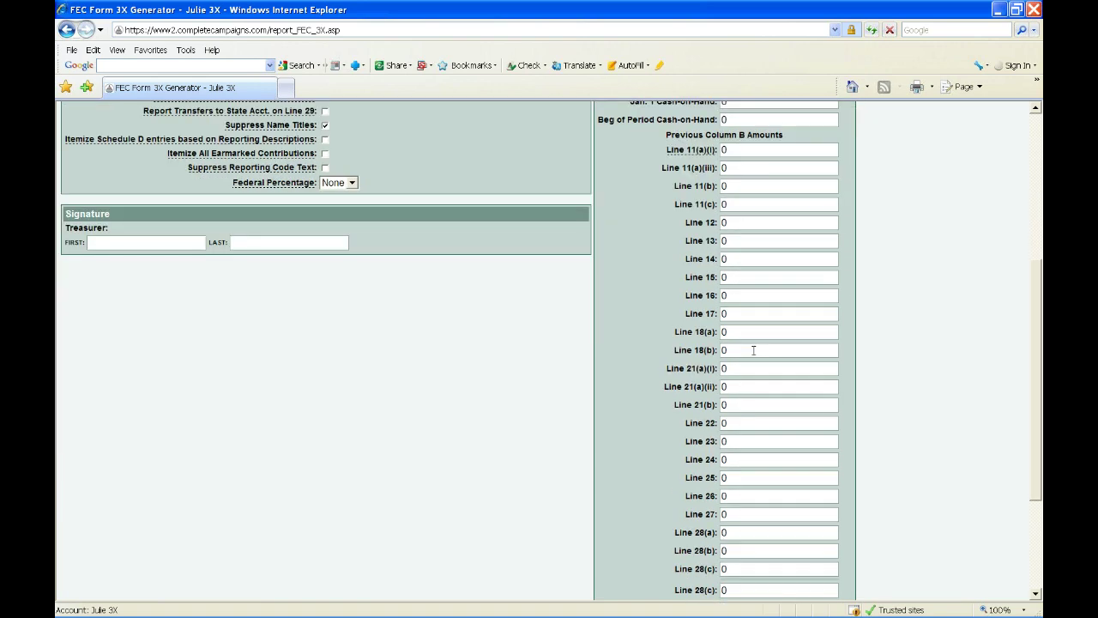
pyautogui.scroll(8, 754, 355)
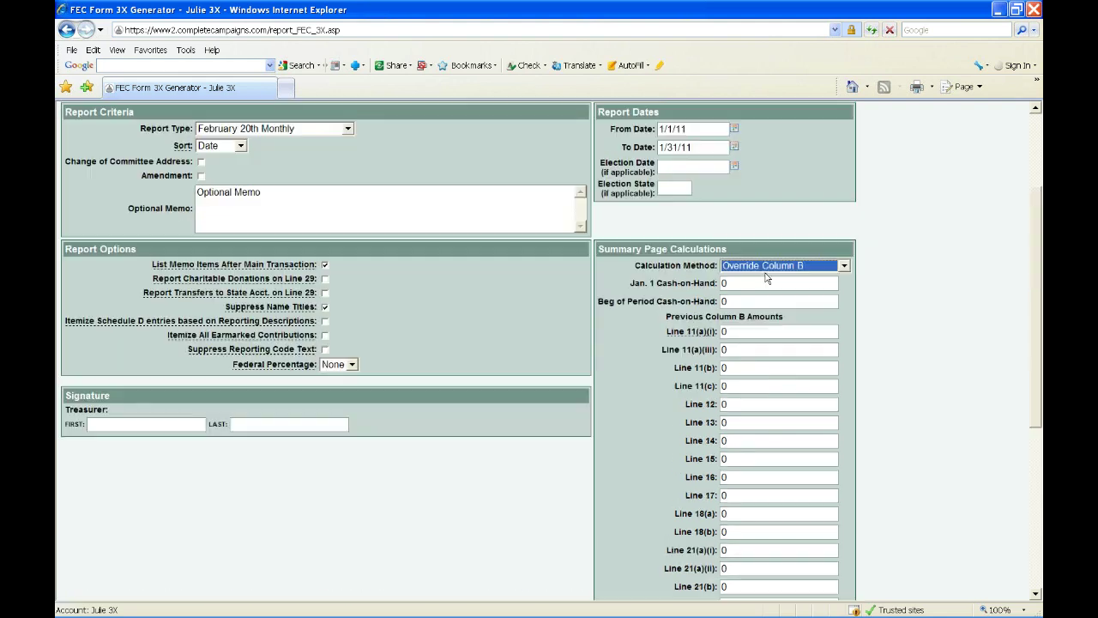
pyautogui.click(763, 266)
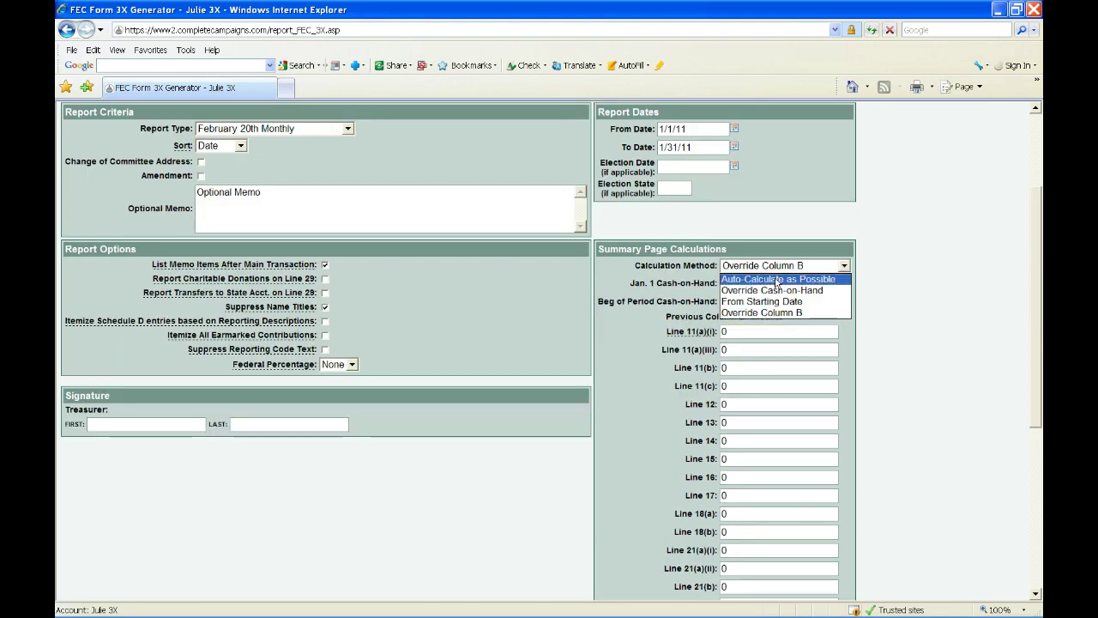
pyautogui.click(776, 280)
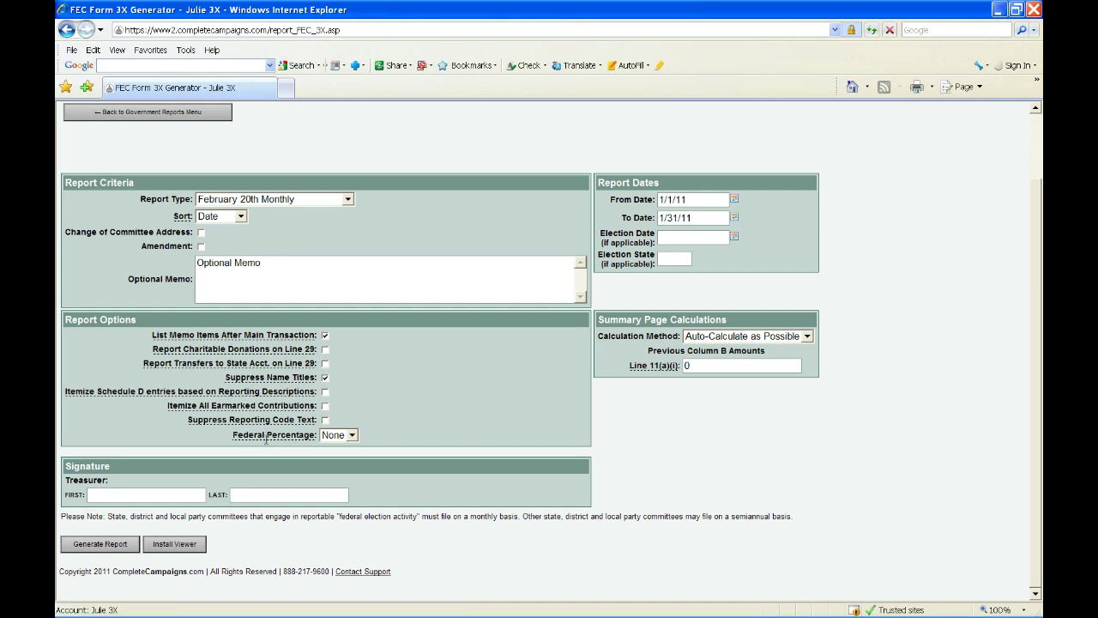
pyautogui.moveTo(273, 442)
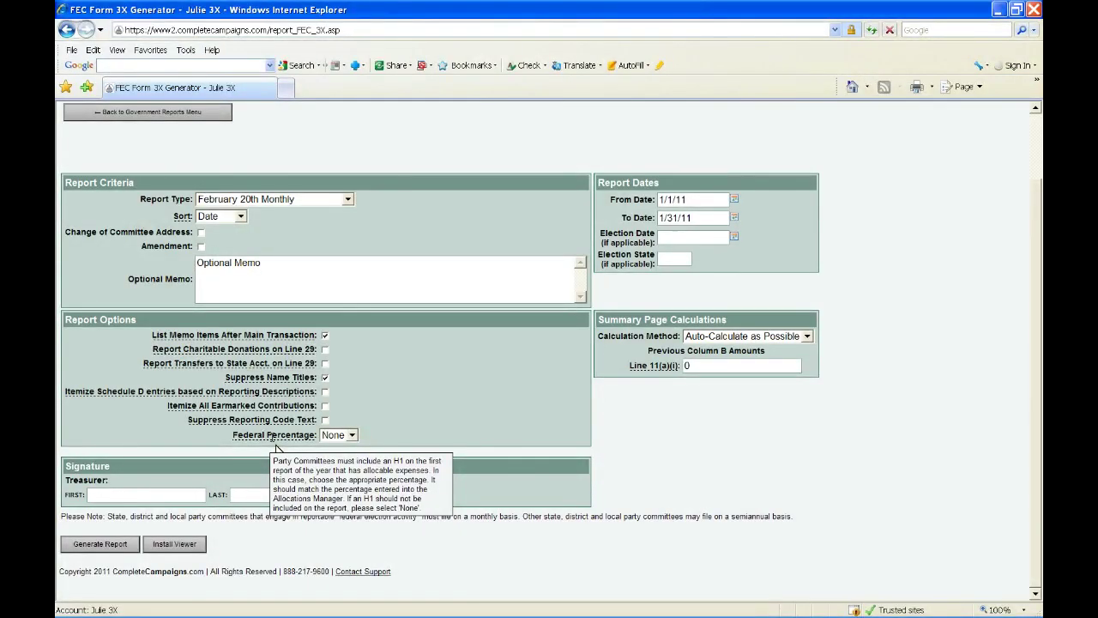
pyautogui.click(323, 438)
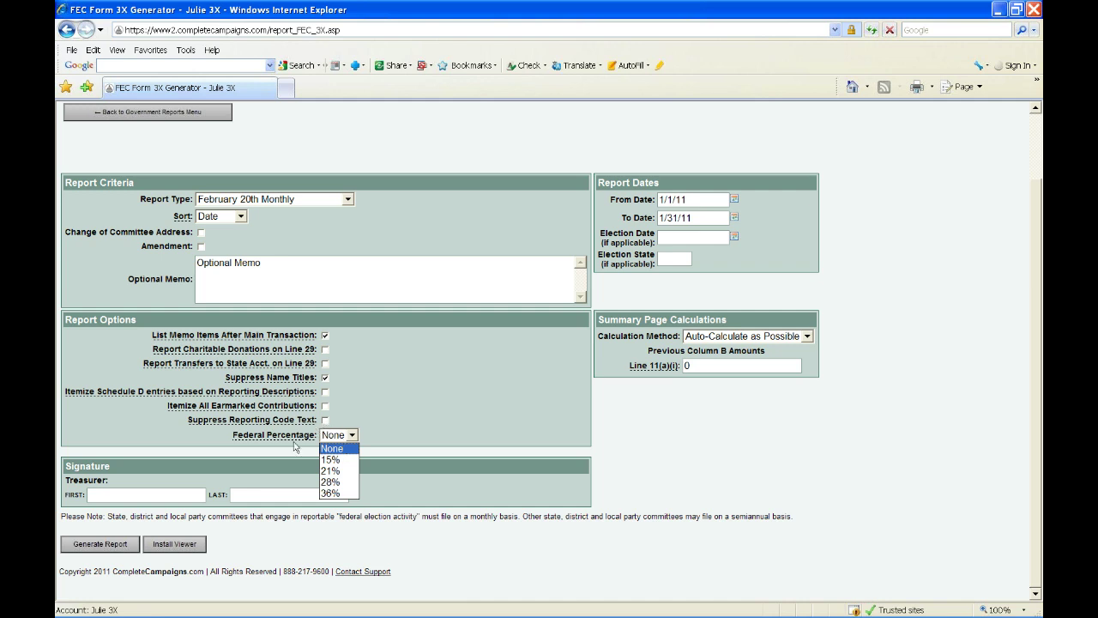
pyautogui.click(179, 451)
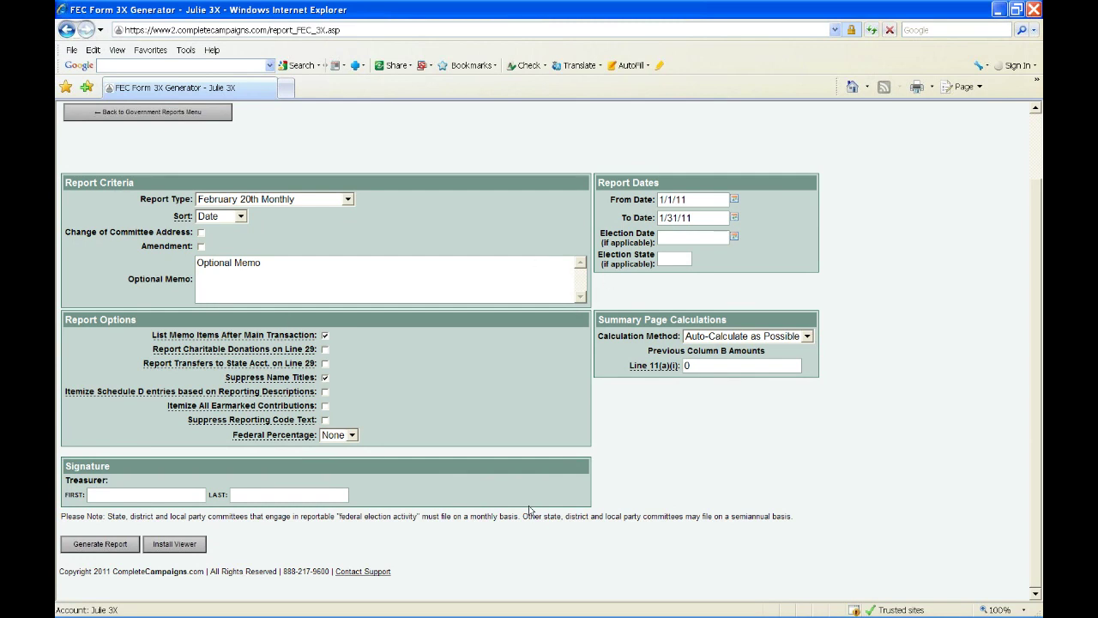
# - Keep Federal Percentage at None and fill in the treasurer's first and last names
pyautogui.click(335, 437)
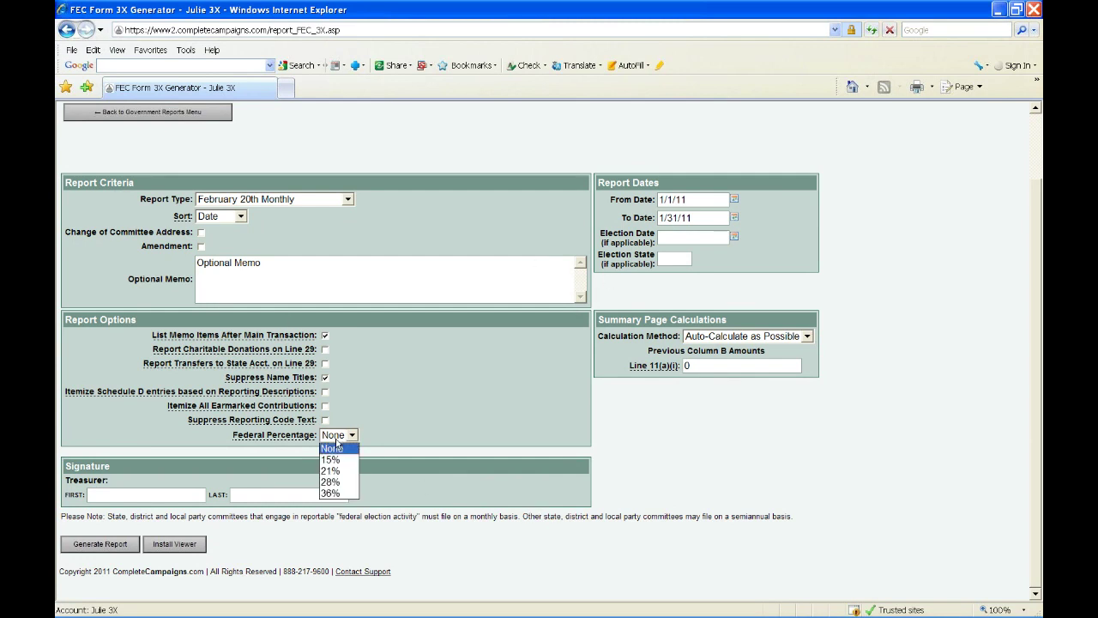
pyautogui.click(336, 443)
pyautogui.click(190, 497)
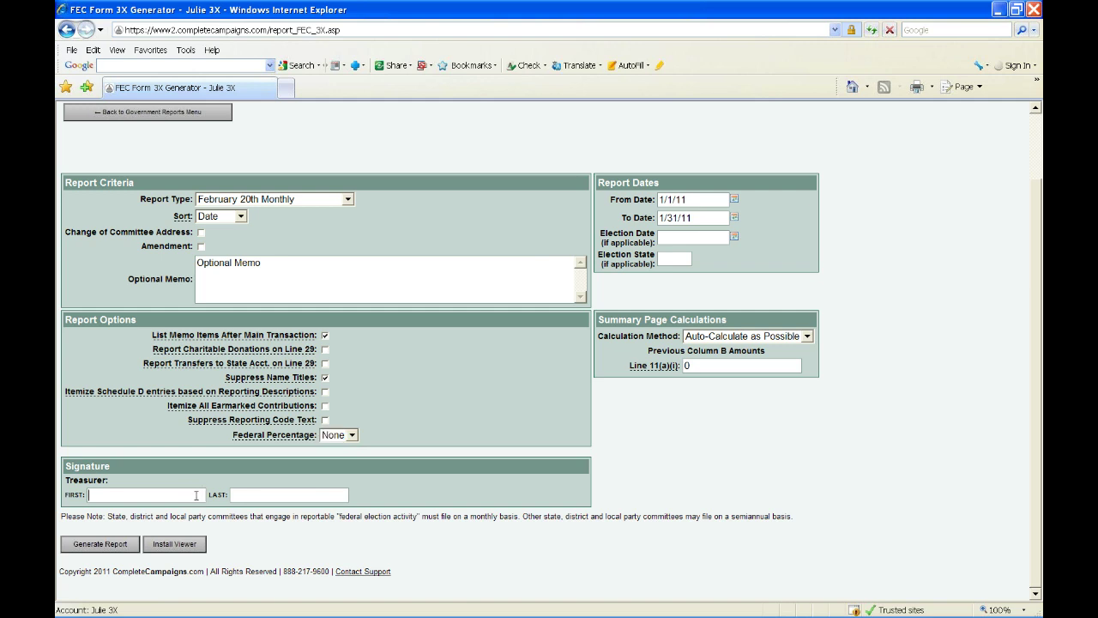
pyautogui.press('Tab')
# - Generate the Form 3X report, download the resulting .fec file, and open it
pyautogui.click(121, 551)
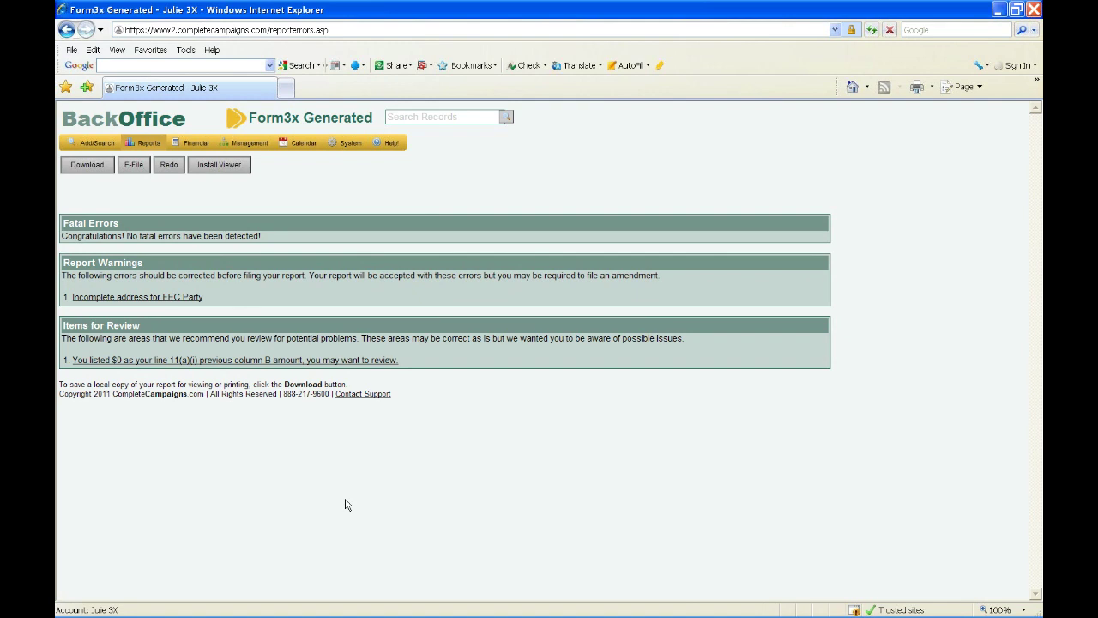
pyautogui.click(82, 165)
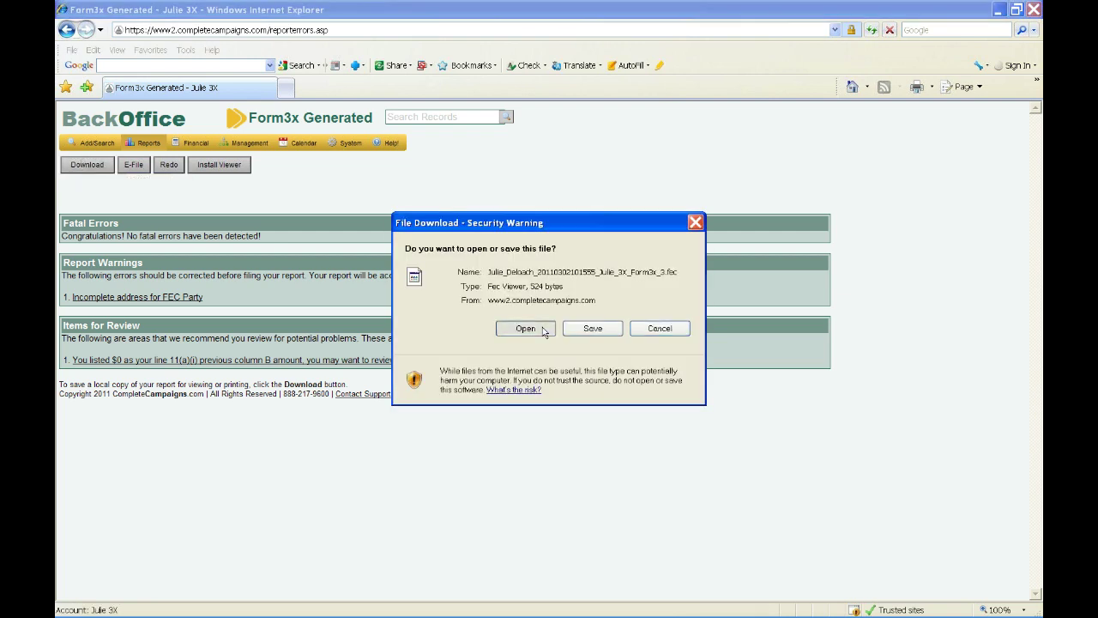
pyautogui.click(525, 329)
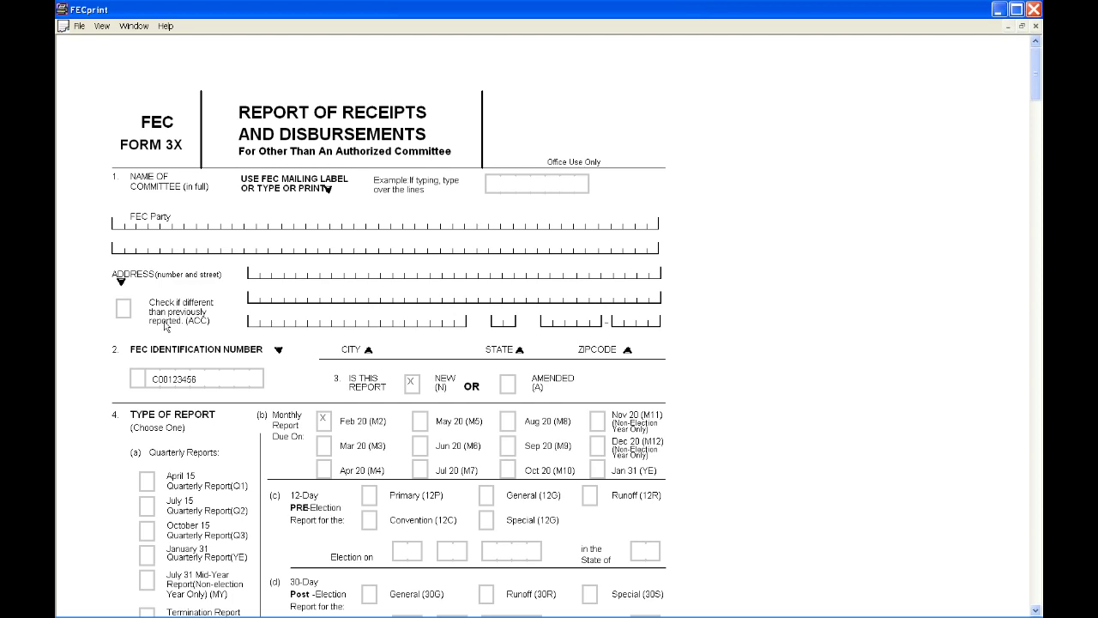
# - Scroll down through the Form 3X cover page in FECprint, then minimize the viewer
pyautogui.click(1037, 610)
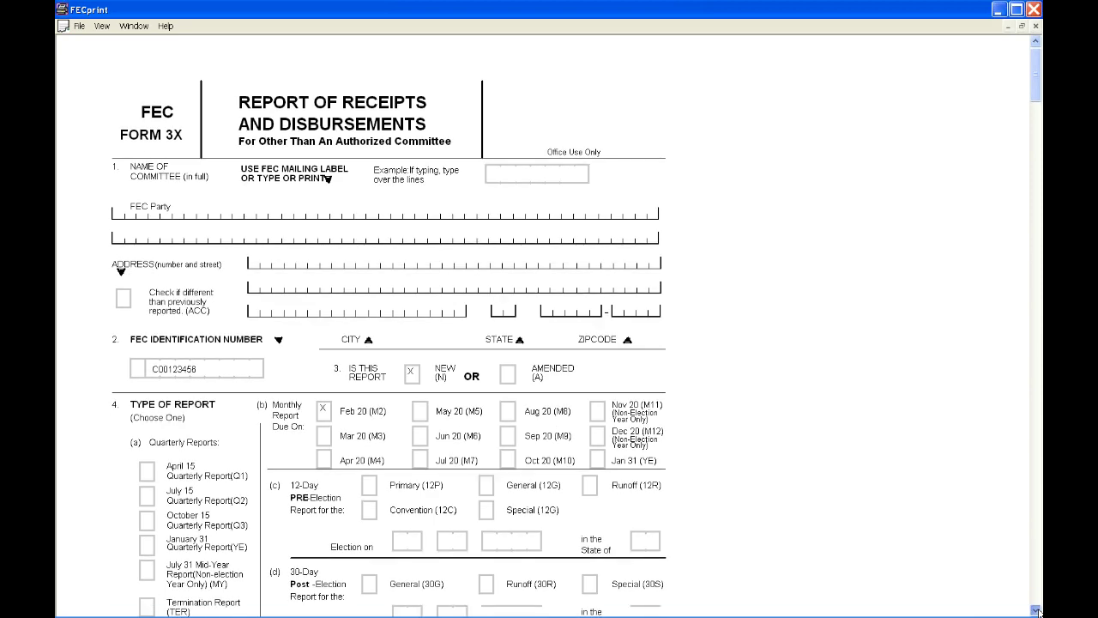
pyautogui.click(1037, 610)
pyautogui.click(1037, 611)
pyautogui.click(1037, 610)
pyautogui.click(1038, 610)
pyautogui.click(1038, 611)
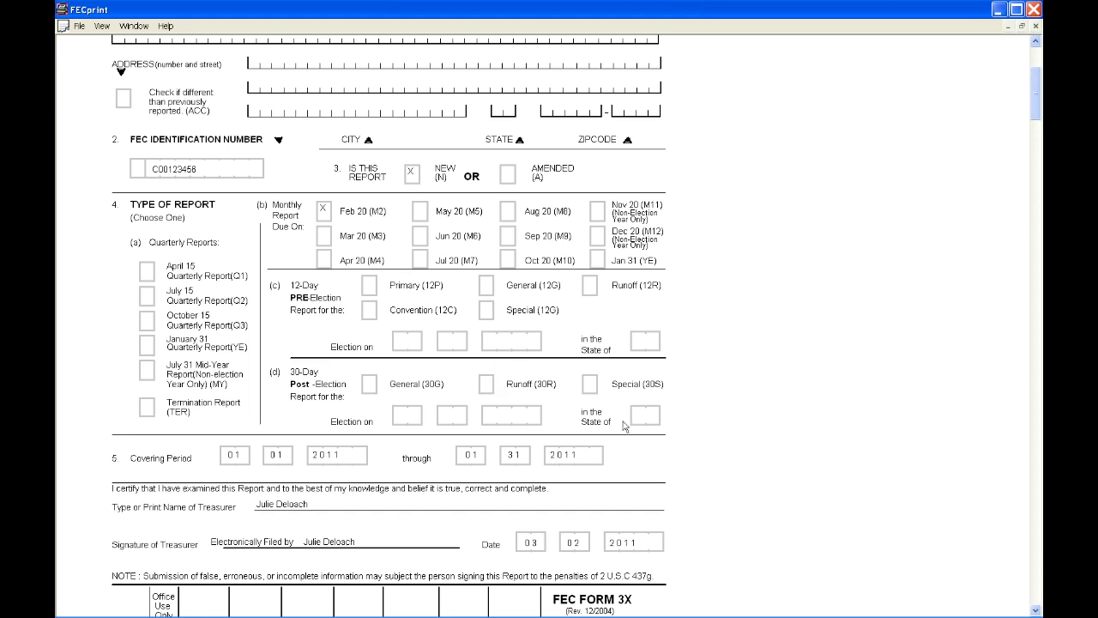
pyautogui.click(1036, 611)
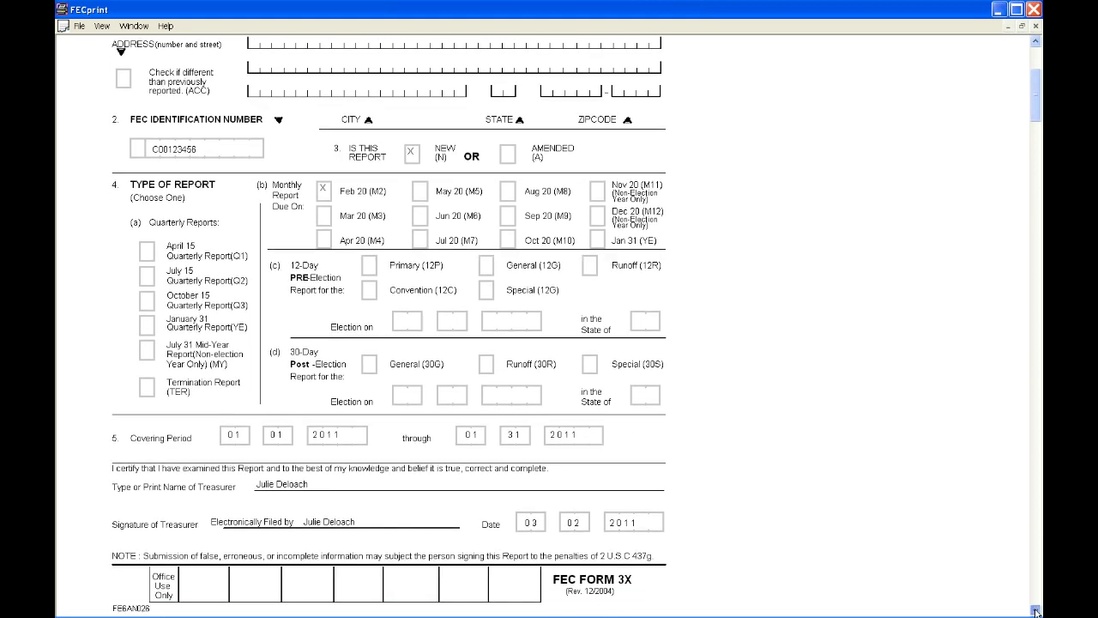
pyautogui.click(1036, 610)
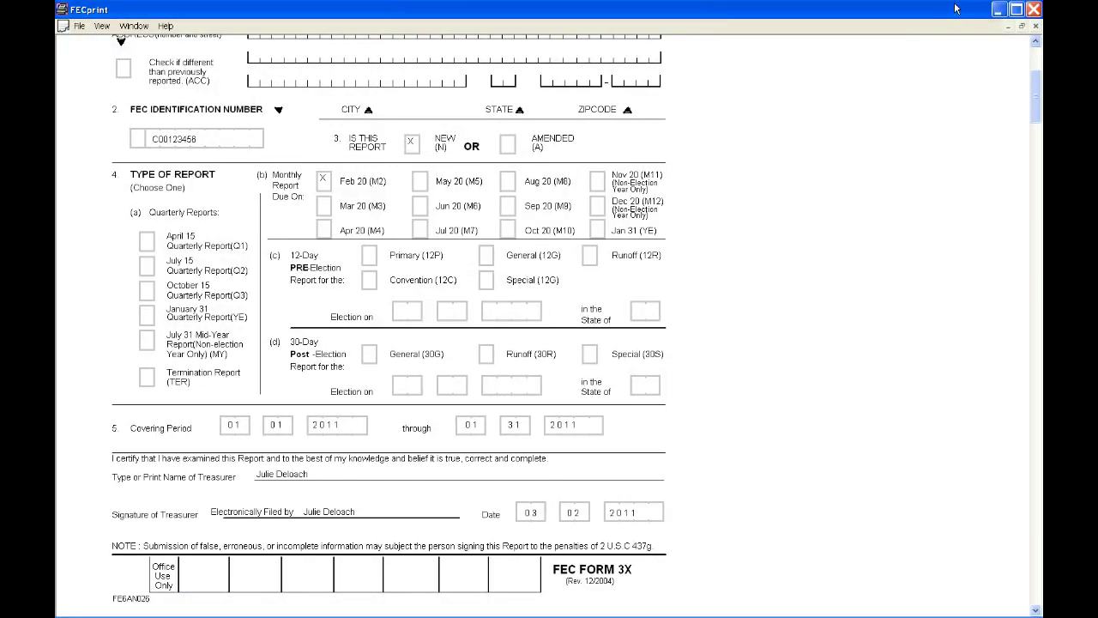
pyautogui.click(998, 11)
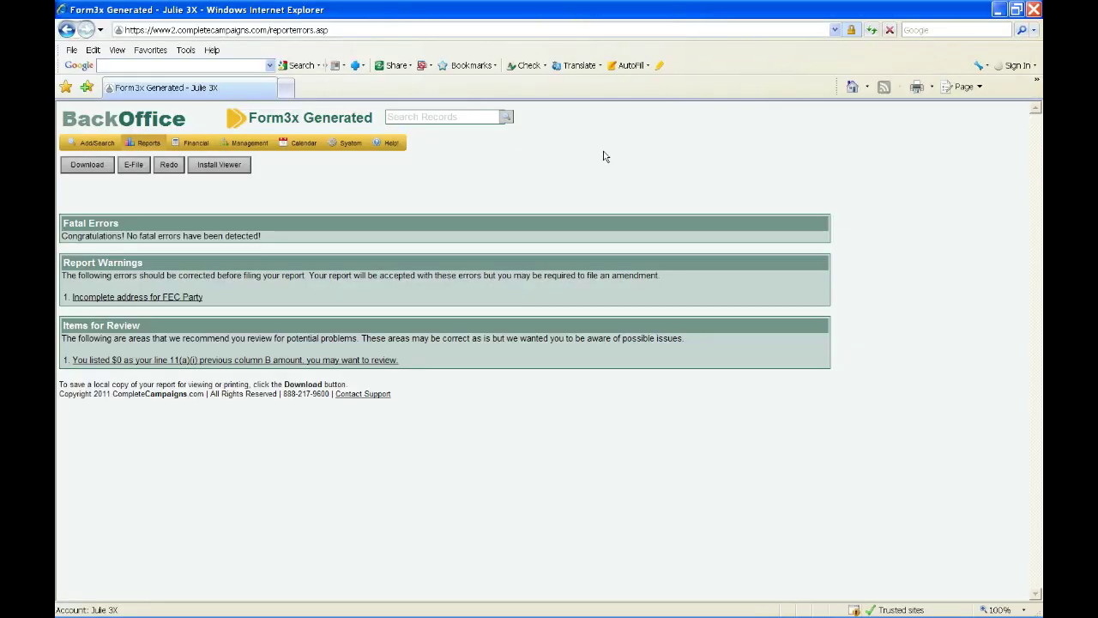
# - Switch the browser to full-screen mode with F11
pyautogui.press('F11')
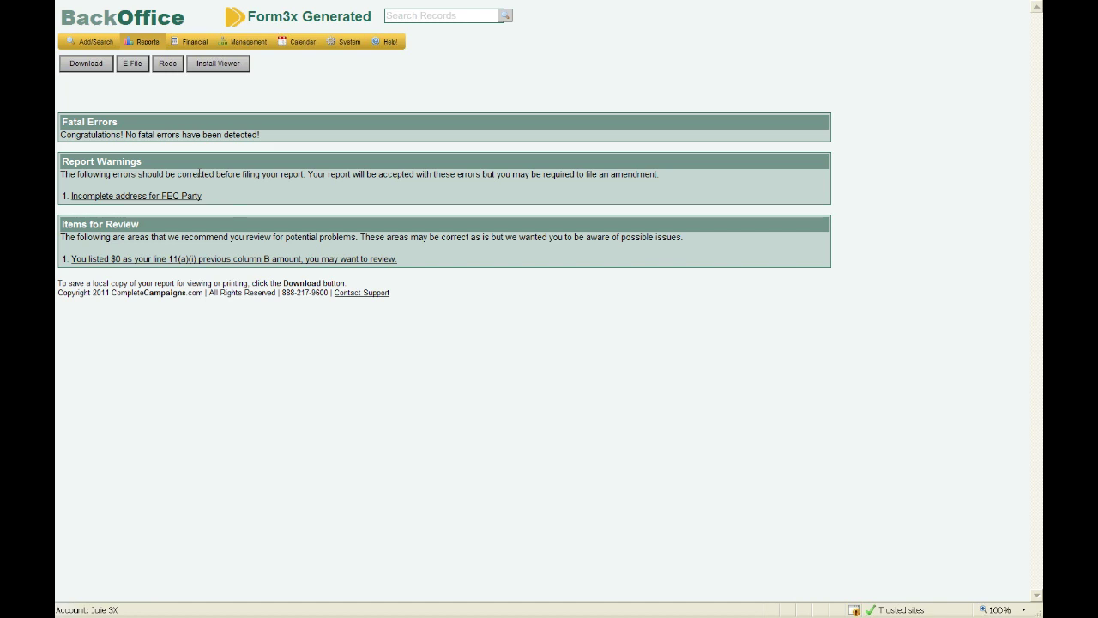
# - Open the FEC Party record from the address warning, abandon adding an address, and close it
pyautogui.click(190, 197)
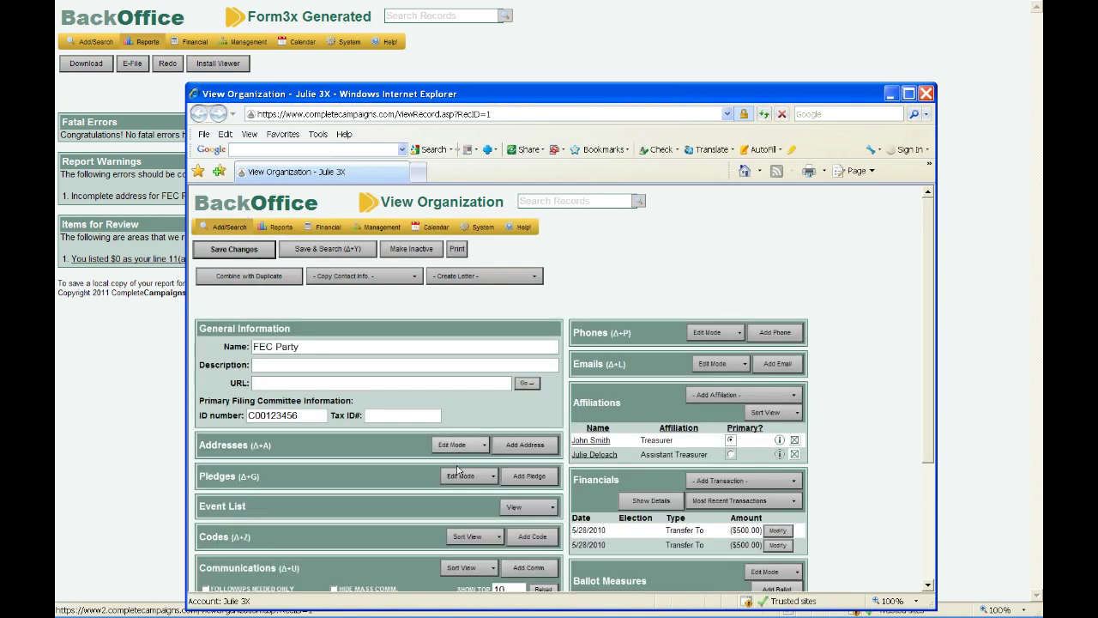
pyautogui.click(526, 445)
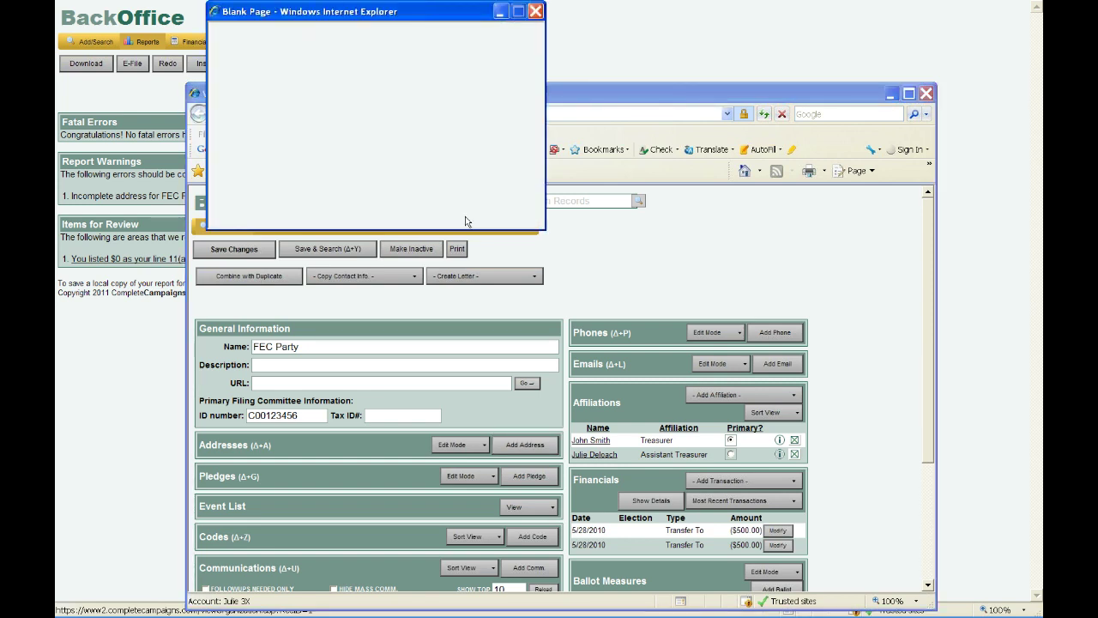
pyautogui.click(534, 11)
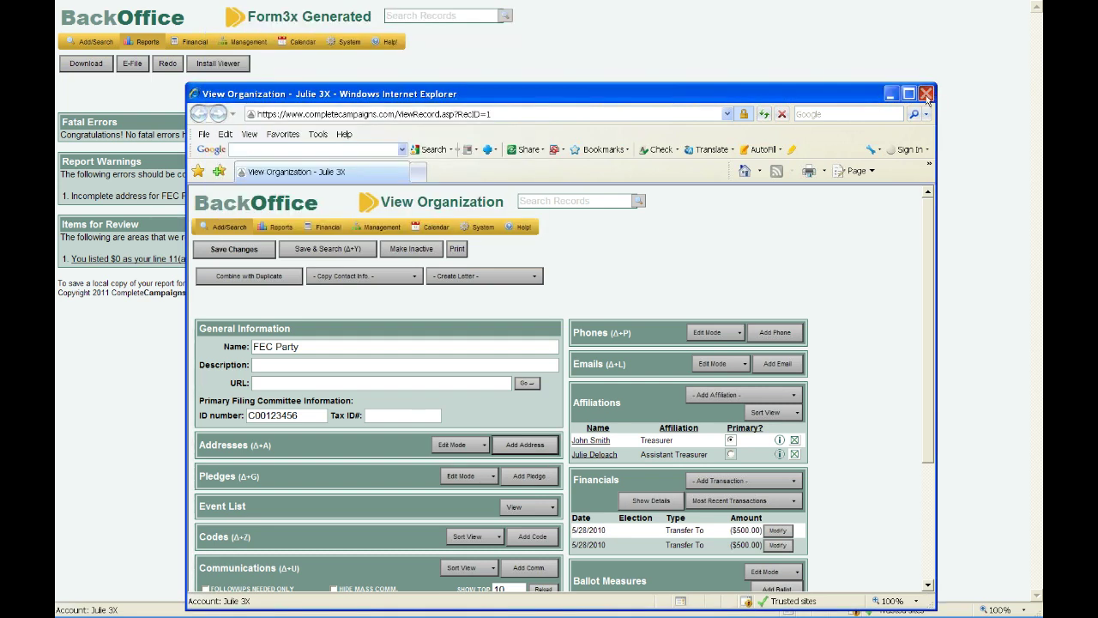
pyautogui.click(927, 94)
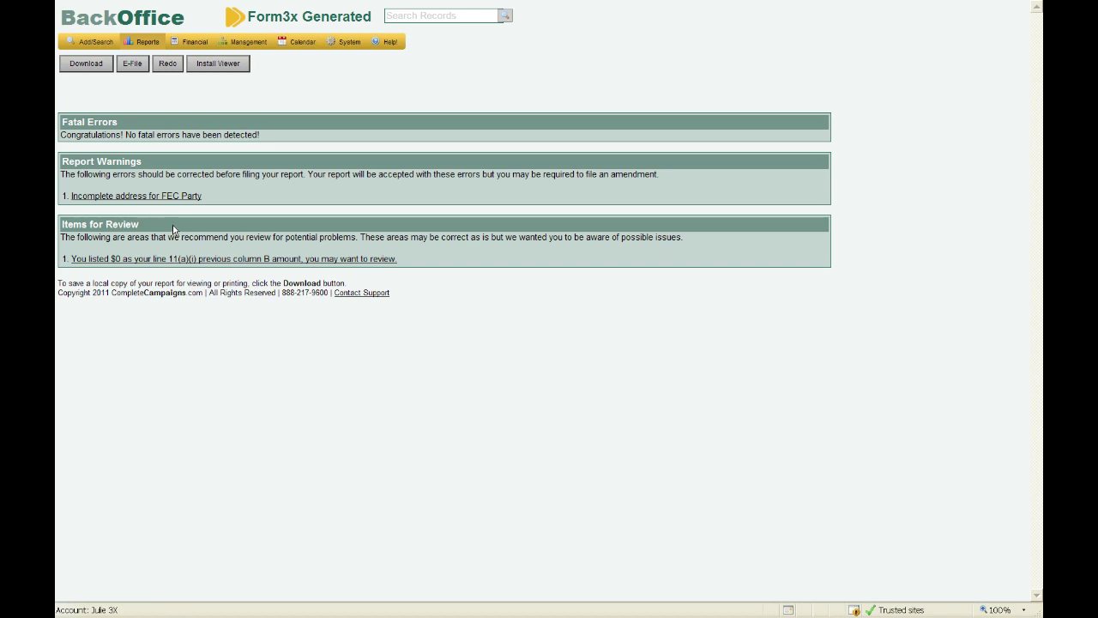
# - Submit the Form 3X for e-filing with Remember Password off, then exit full-screen view
pyautogui.click(122, 68)
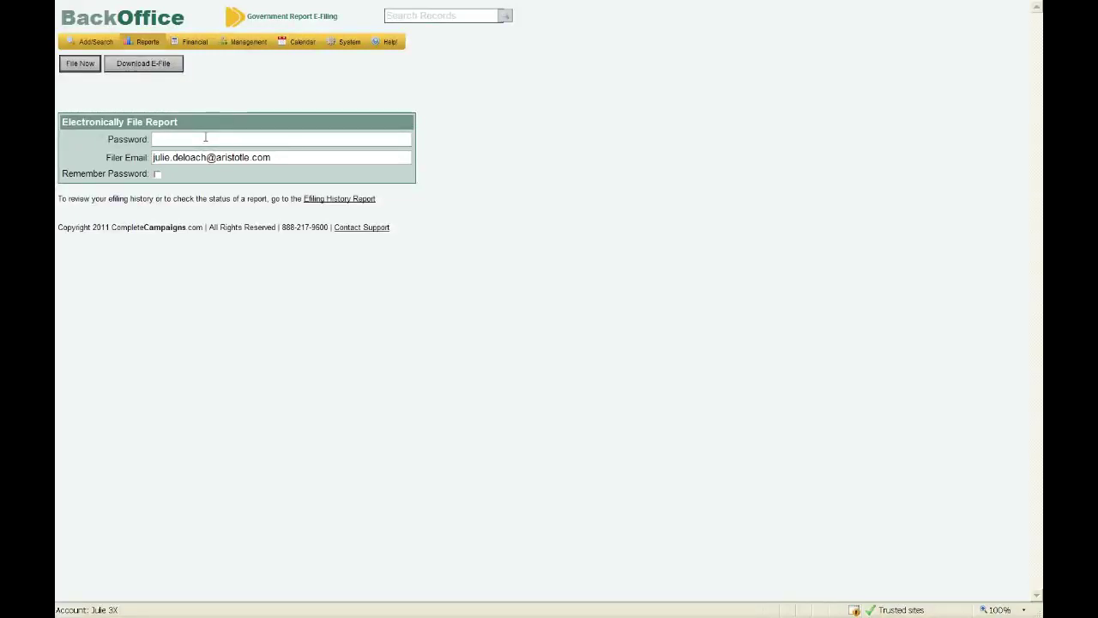
pyautogui.click(205, 137)
pyautogui.click(158, 176)
pyautogui.click(80, 64)
pyautogui.press('F11')
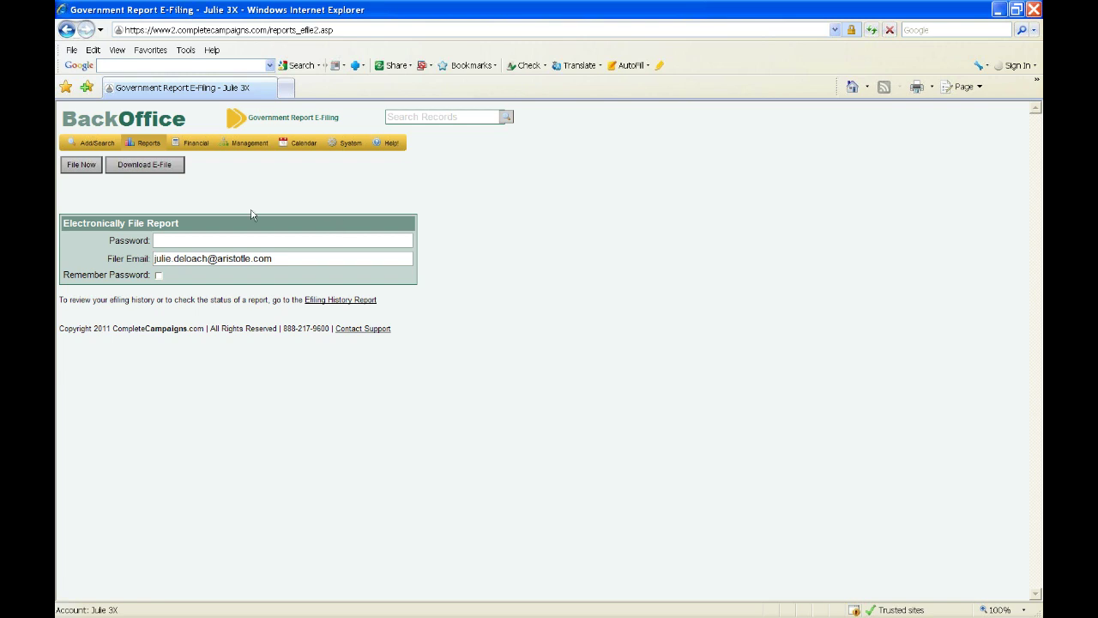
pyautogui.moveTo(160, 151)
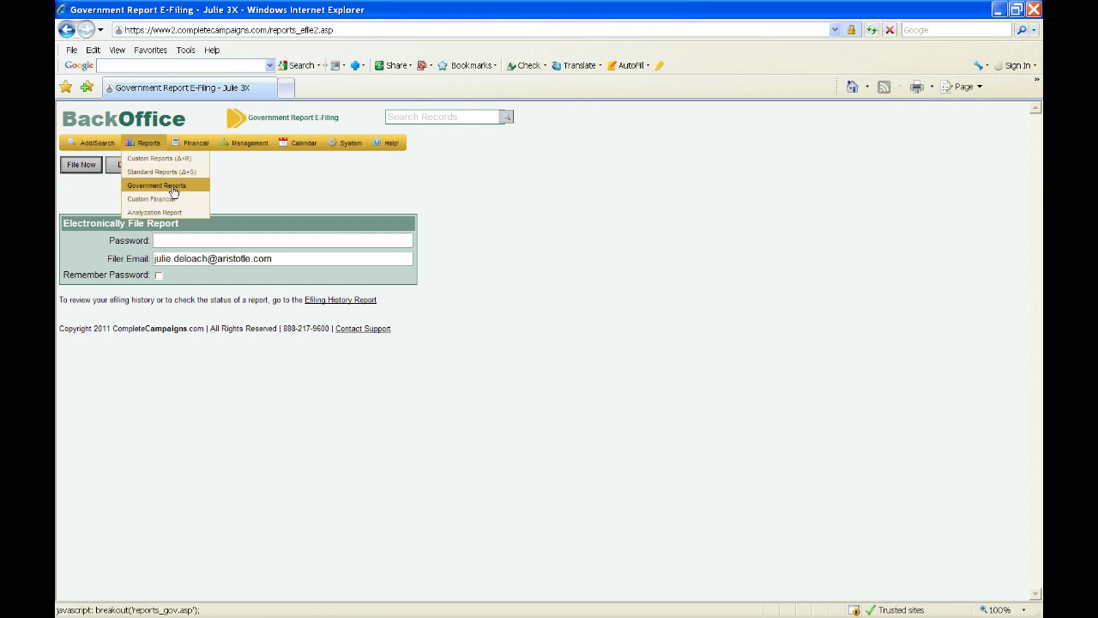
# - Go to Reports > Government Reports and open the Efiling History Report under Utilities
pyautogui.click(173, 190)
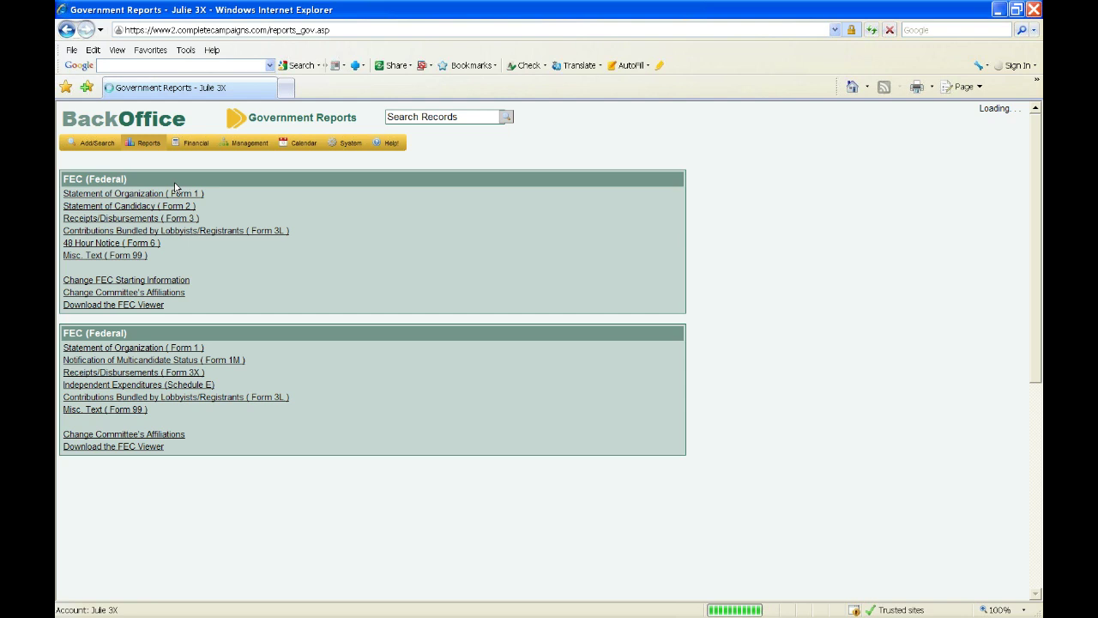
pyautogui.scroll(-1, 175, 187)
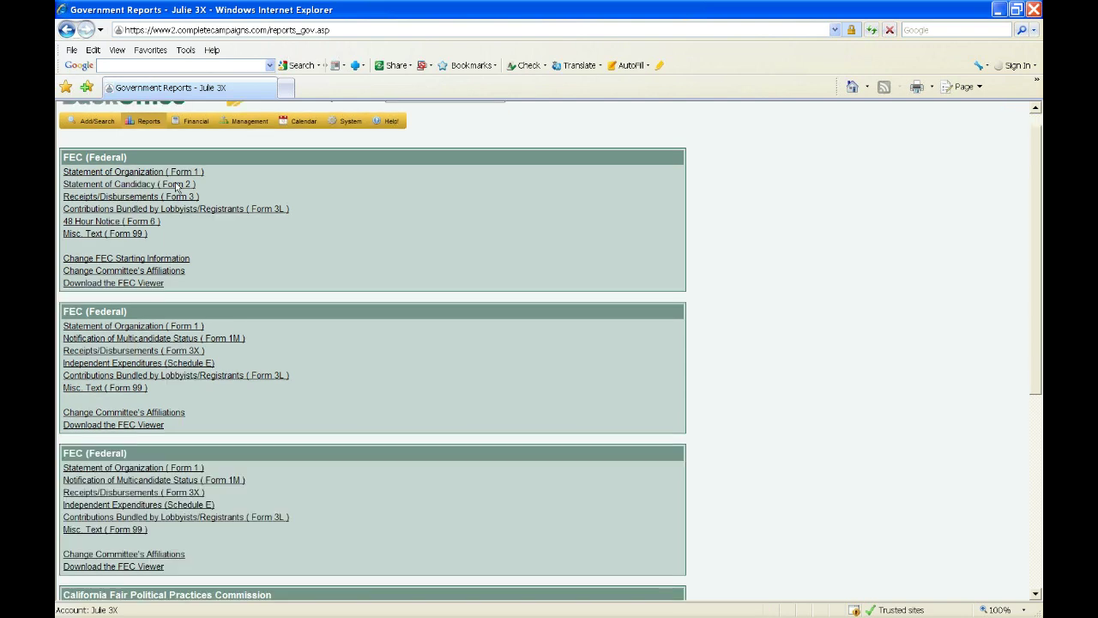
pyautogui.scroll(-5, 175, 187)
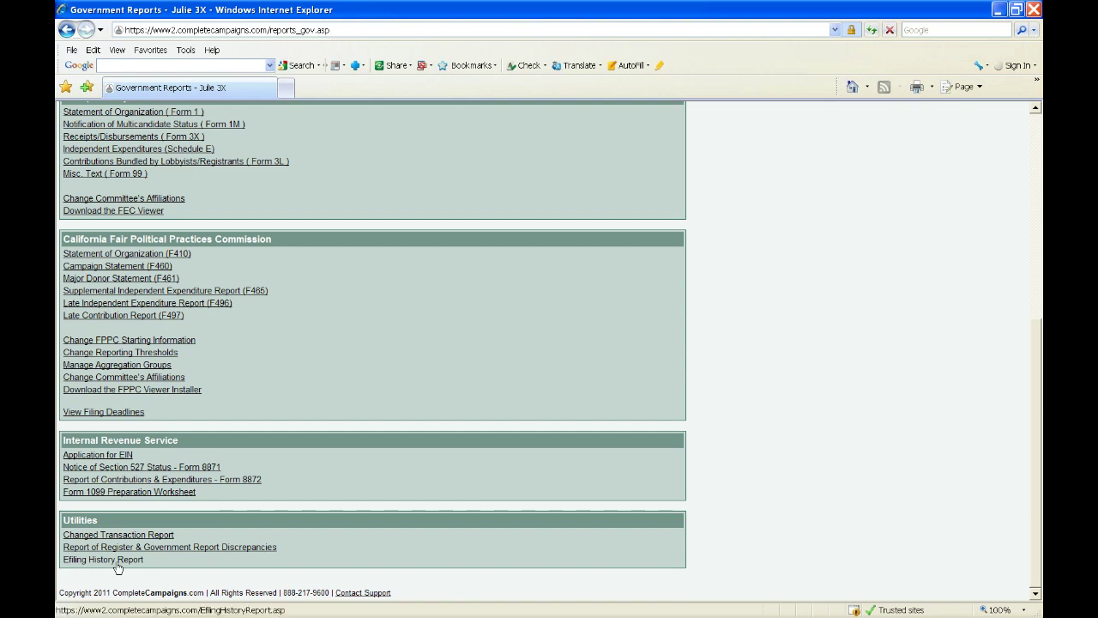
pyautogui.click(118, 563)
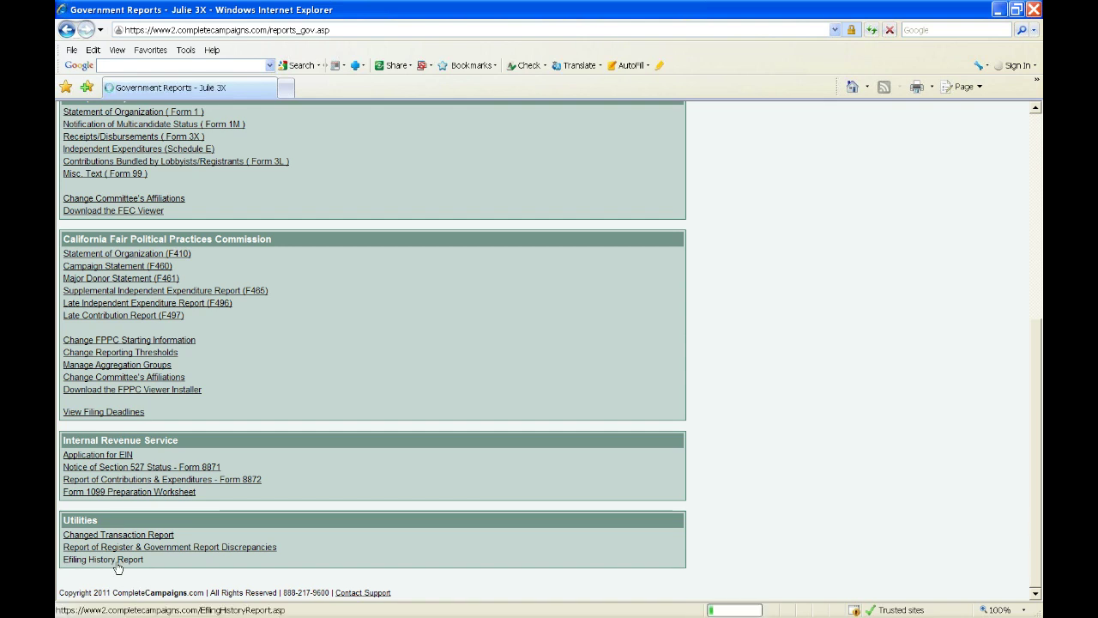
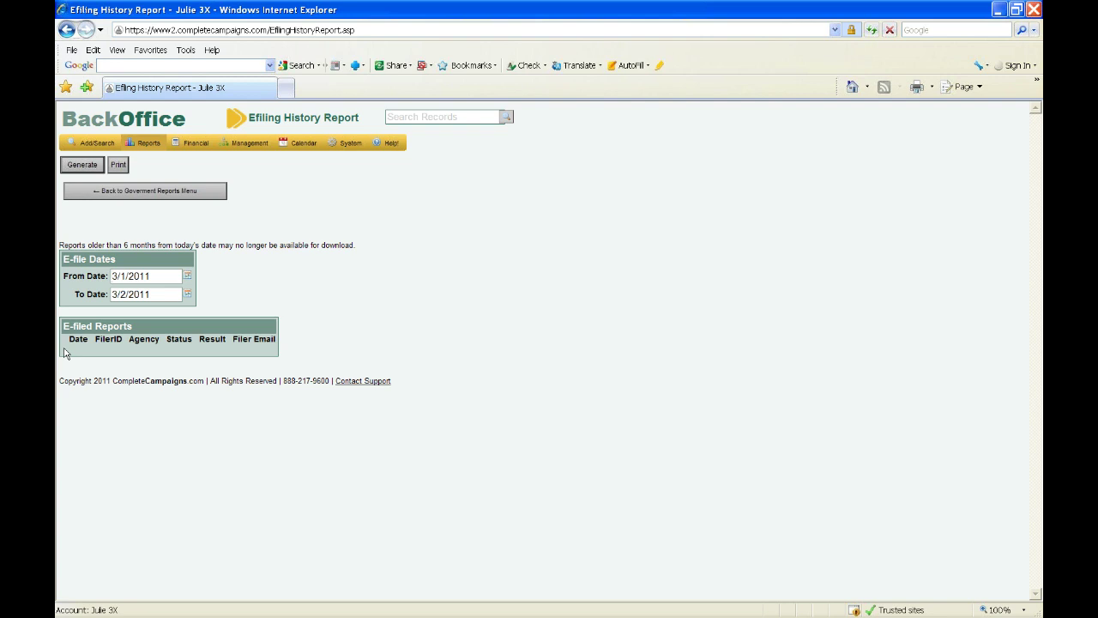
# - Return to the Government Reports menu and open the Changed Transaction Report under Utilities
pyautogui.click(127, 193)
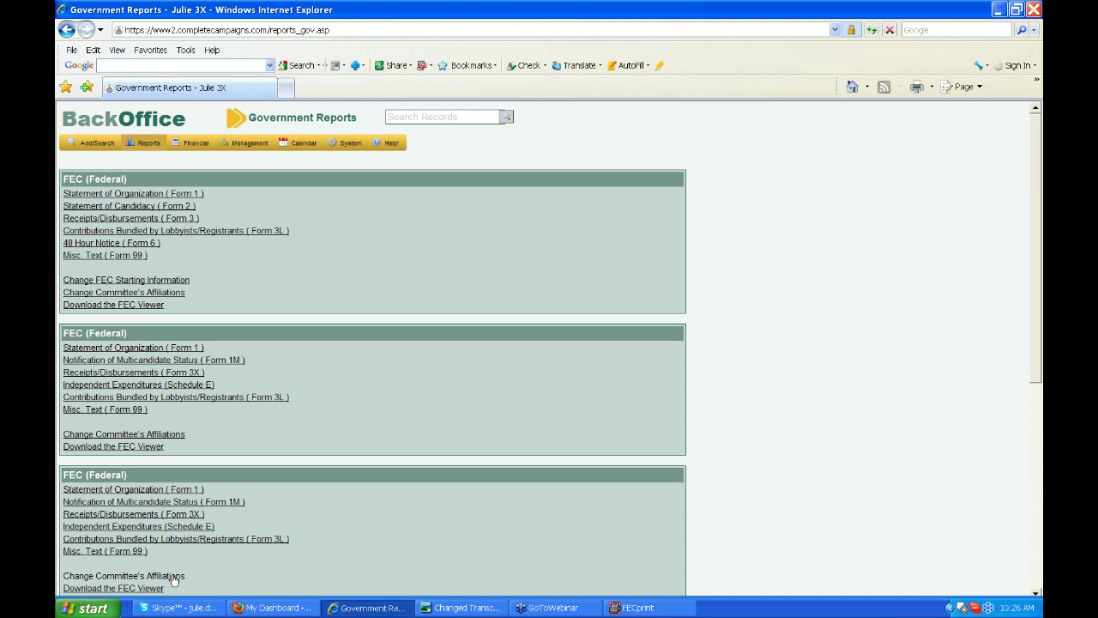
pyautogui.scroll(-5, 173, 580)
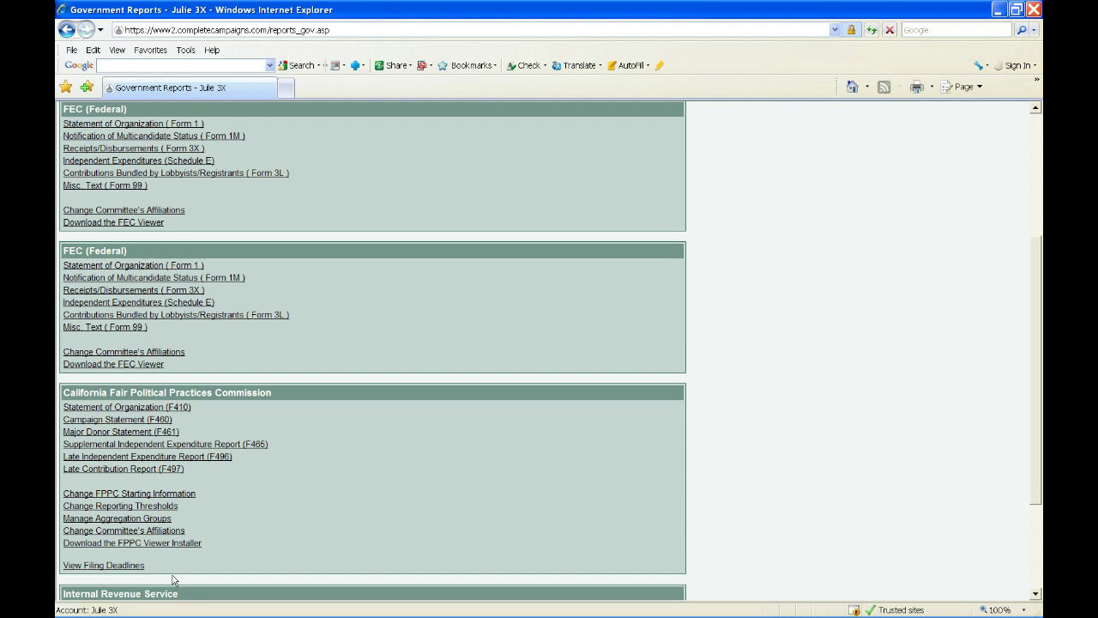
pyautogui.scroll(-3, 173, 580)
pyautogui.click(154, 542)
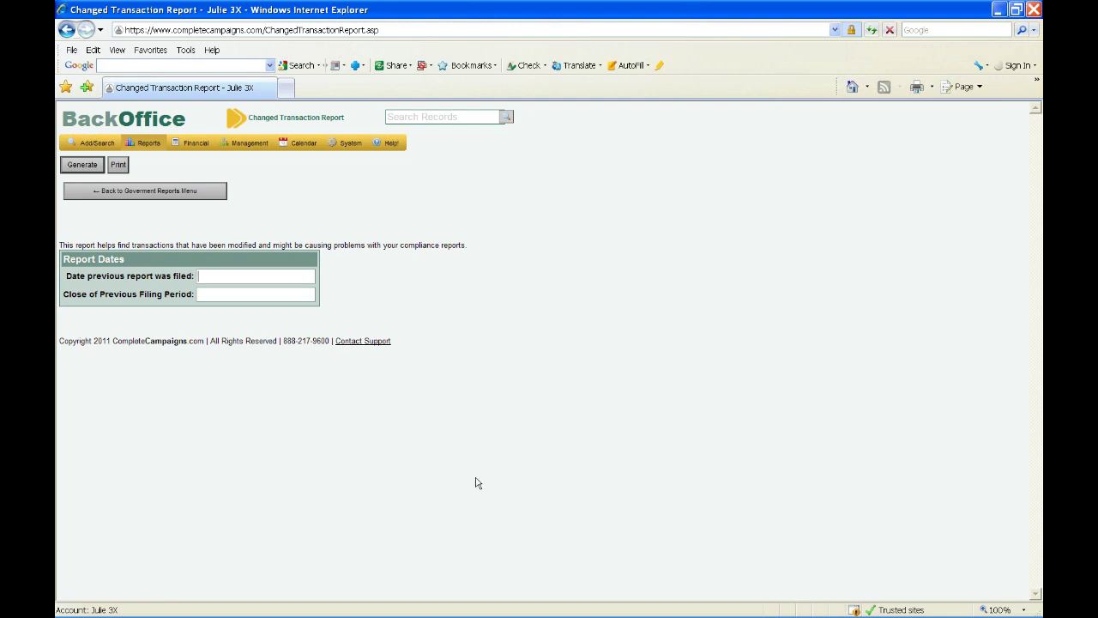
# - Review the blank previous-report and close-of-period date fields on the Changed Transaction Report
pyautogui.moveTo(459, 609)
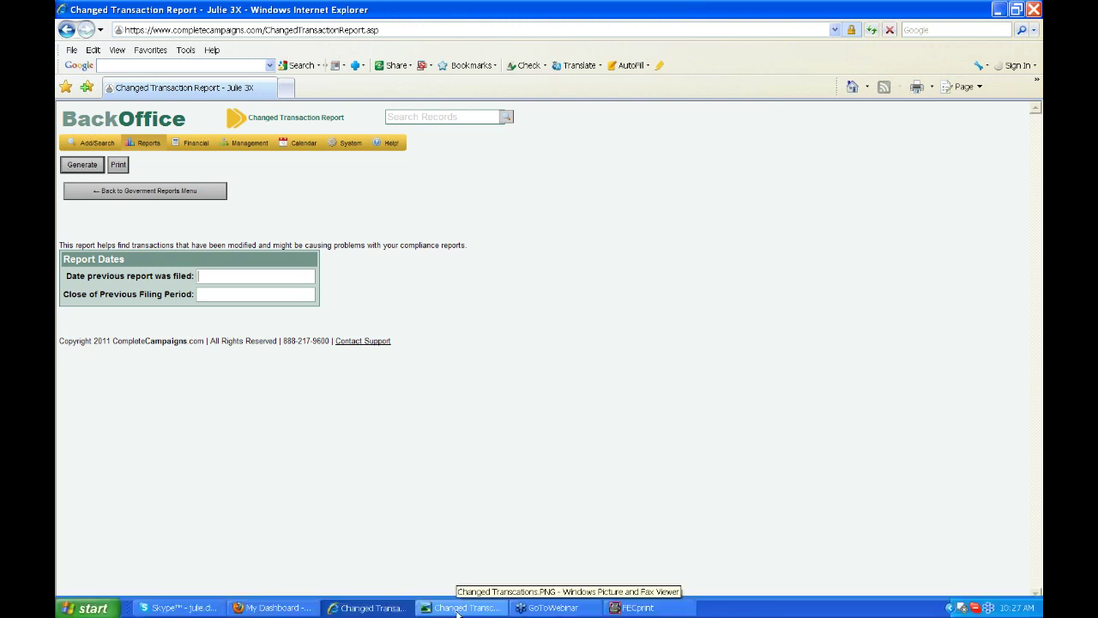
pyautogui.click(461, 607)
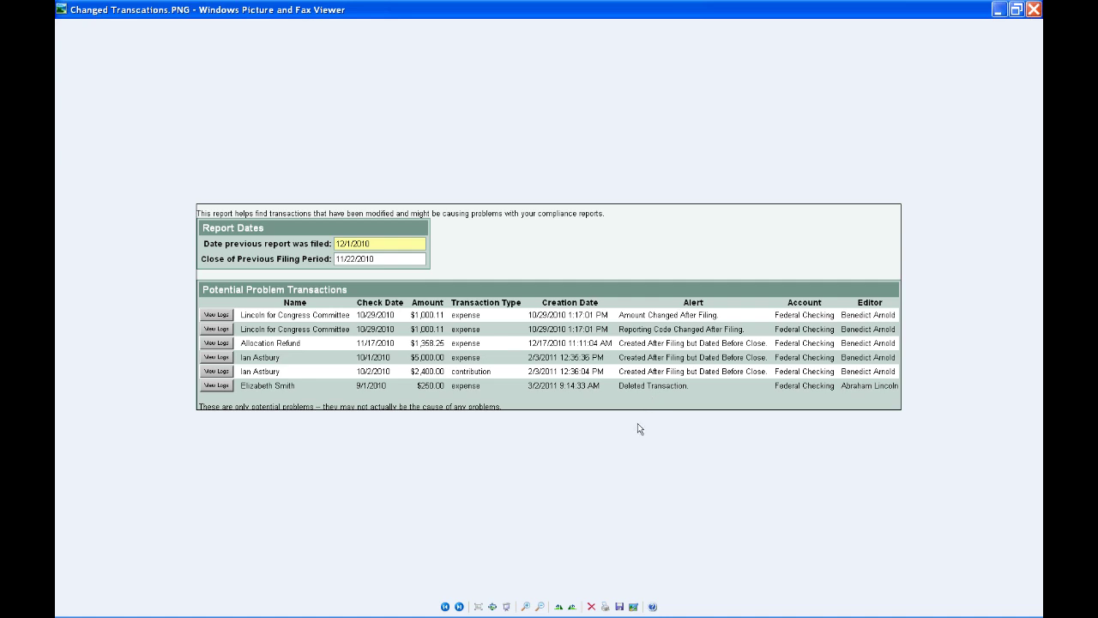
pyautogui.moveTo(331, 613)
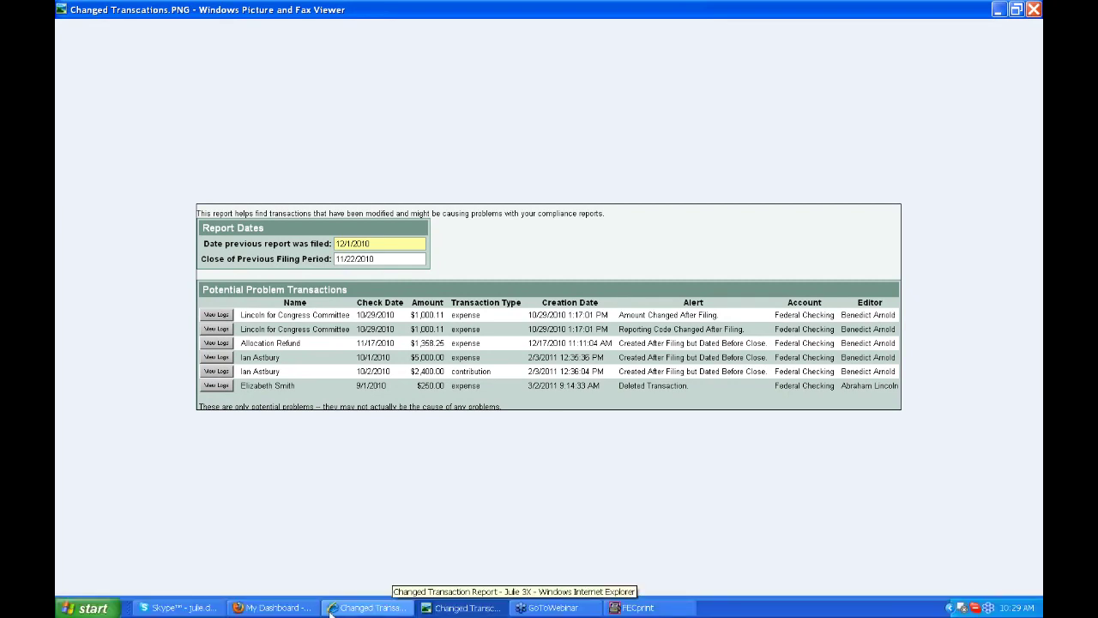
pyautogui.click(353, 611)
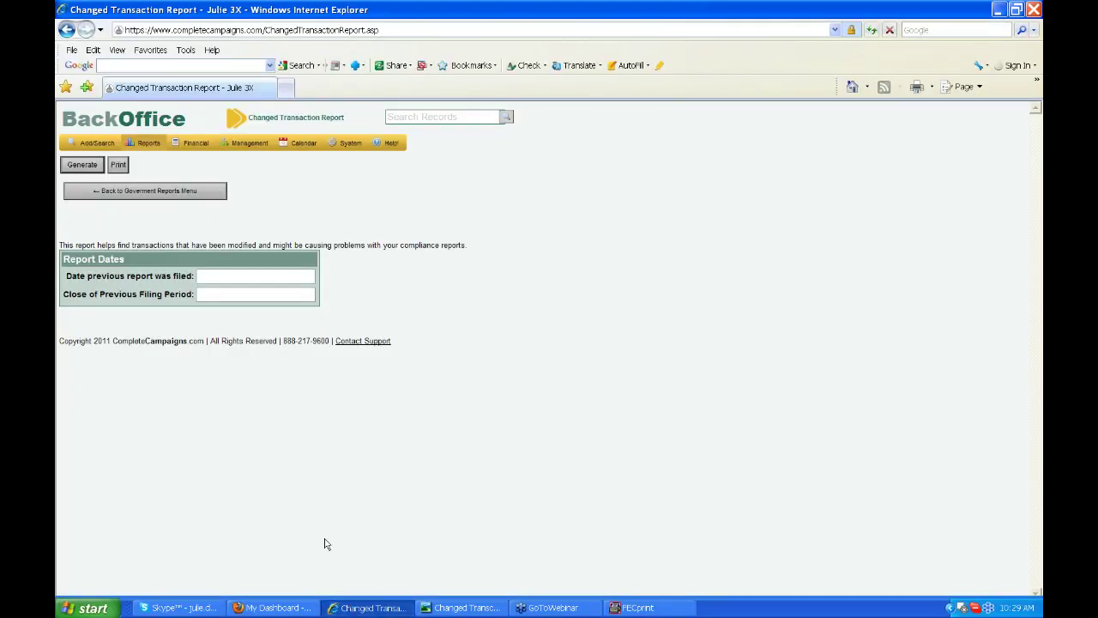
# - Open the Register & Government Report Discrepancies report, then bring back the Changed Transactions.PNG screenshot
pyautogui.click(195, 196)
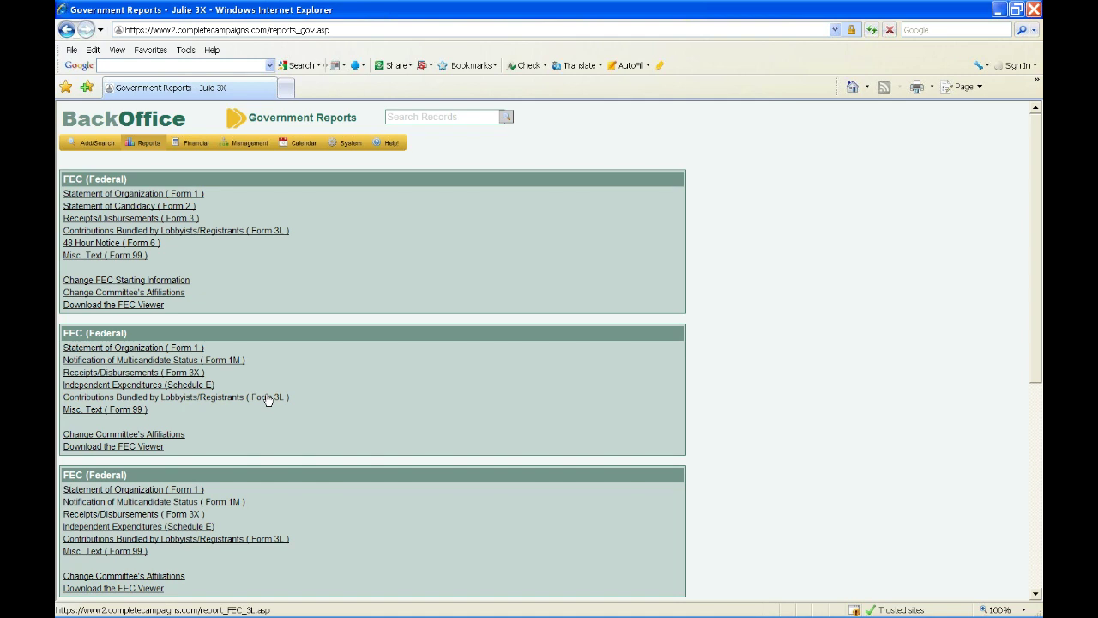
pyautogui.scroll(-1, 268, 399)
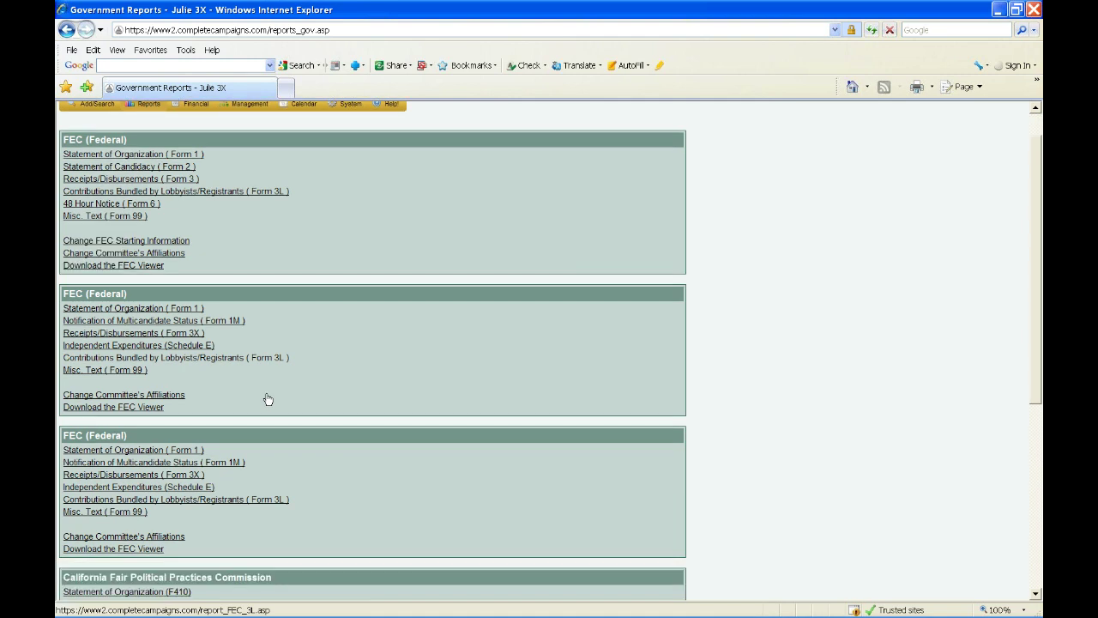
pyautogui.scroll(-4, 268, 399)
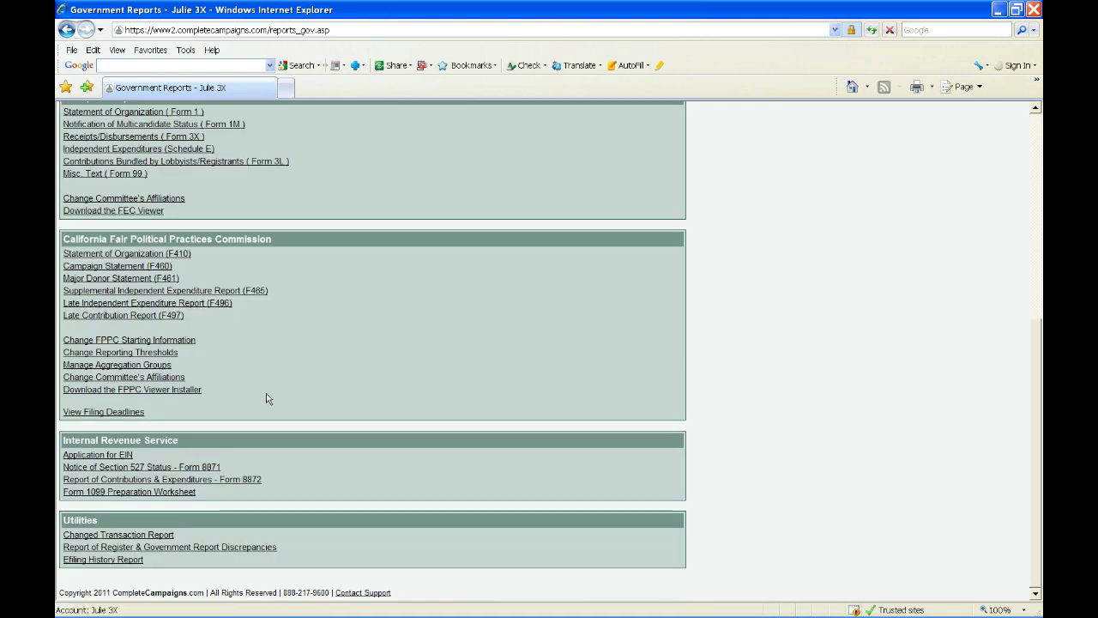
pyautogui.click(270, 548)
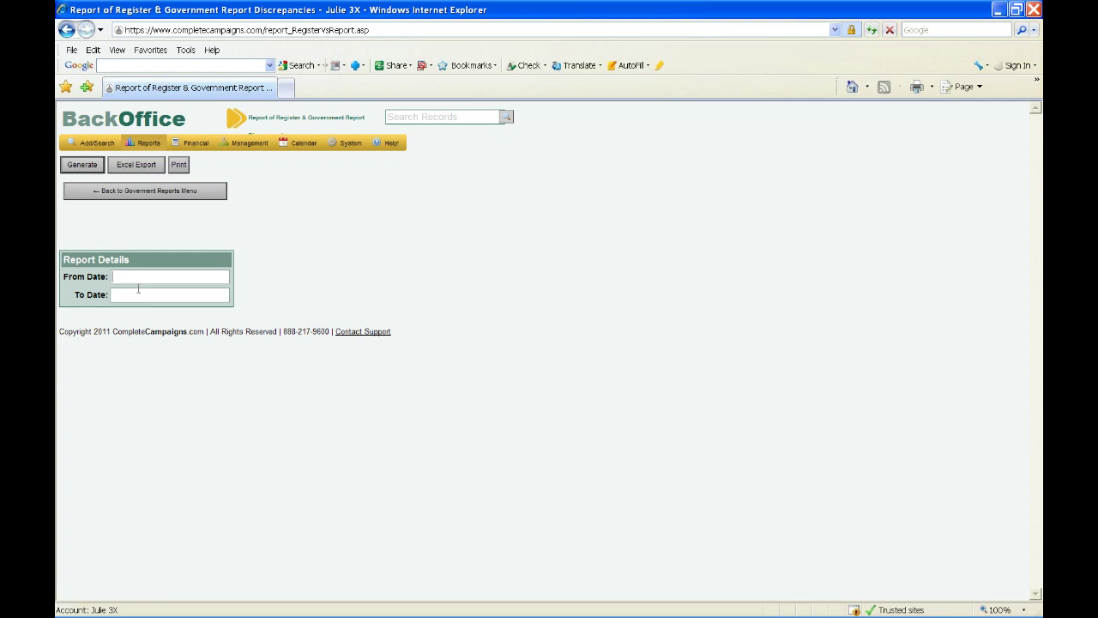
pyautogui.moveTo(519, 612)
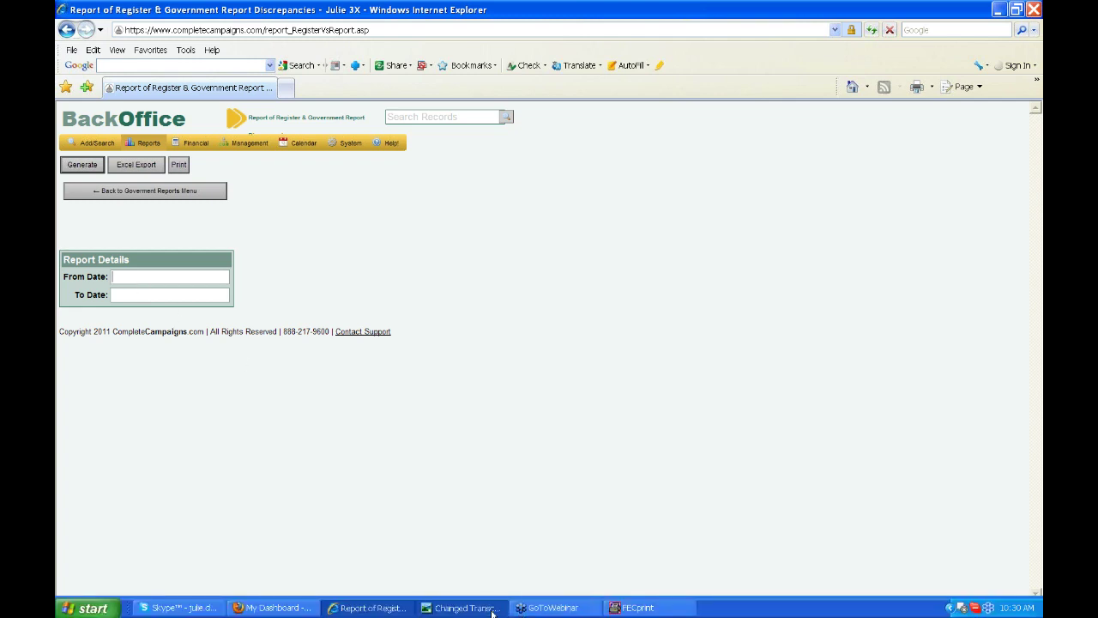
pyautogui.click(463, 607)
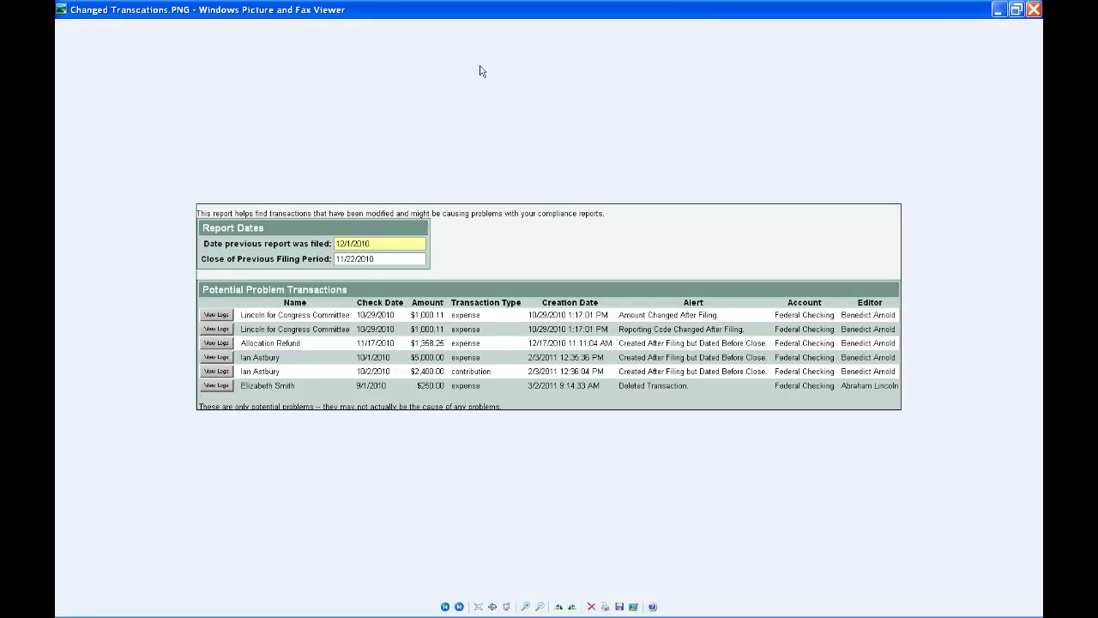
pyautogui.click(459, 607)
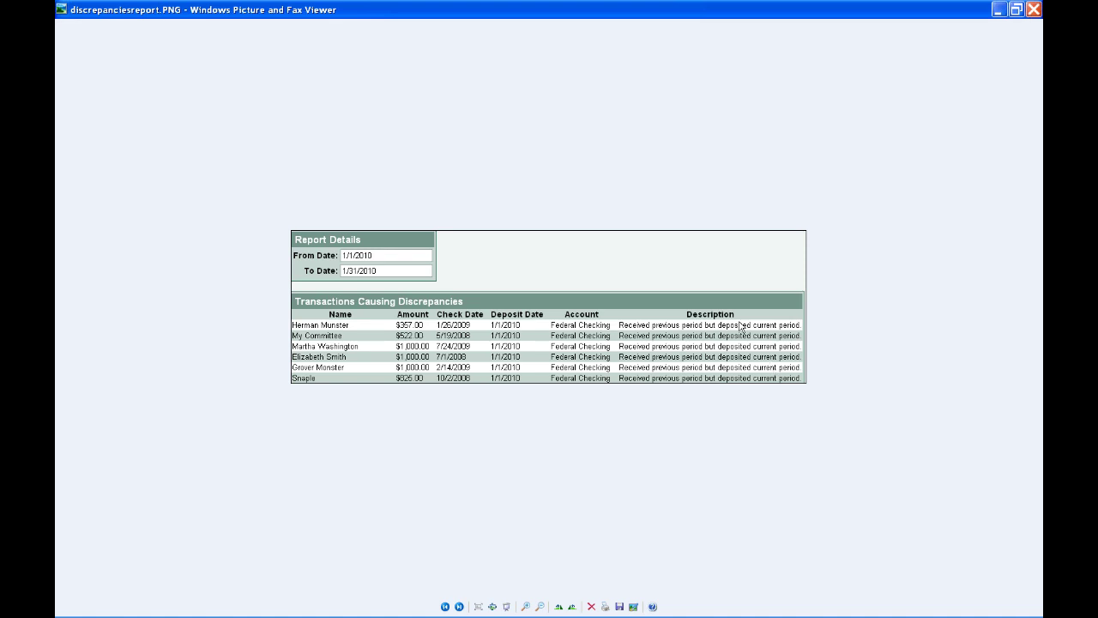
pyautogui.click(460, 606)
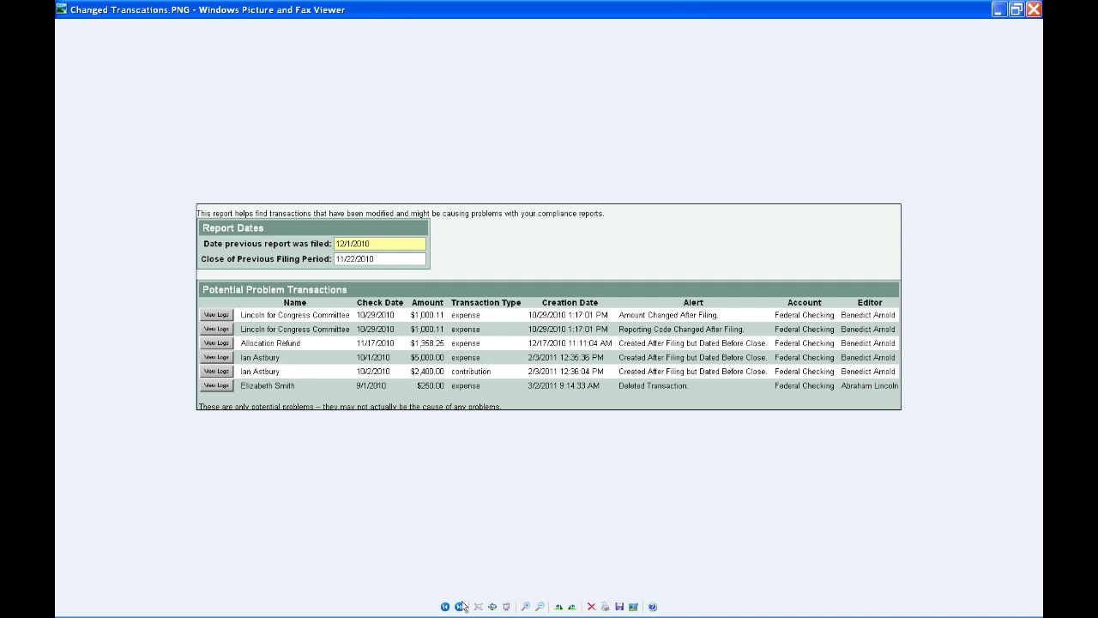
pyautogui.moveTo(463, 616)
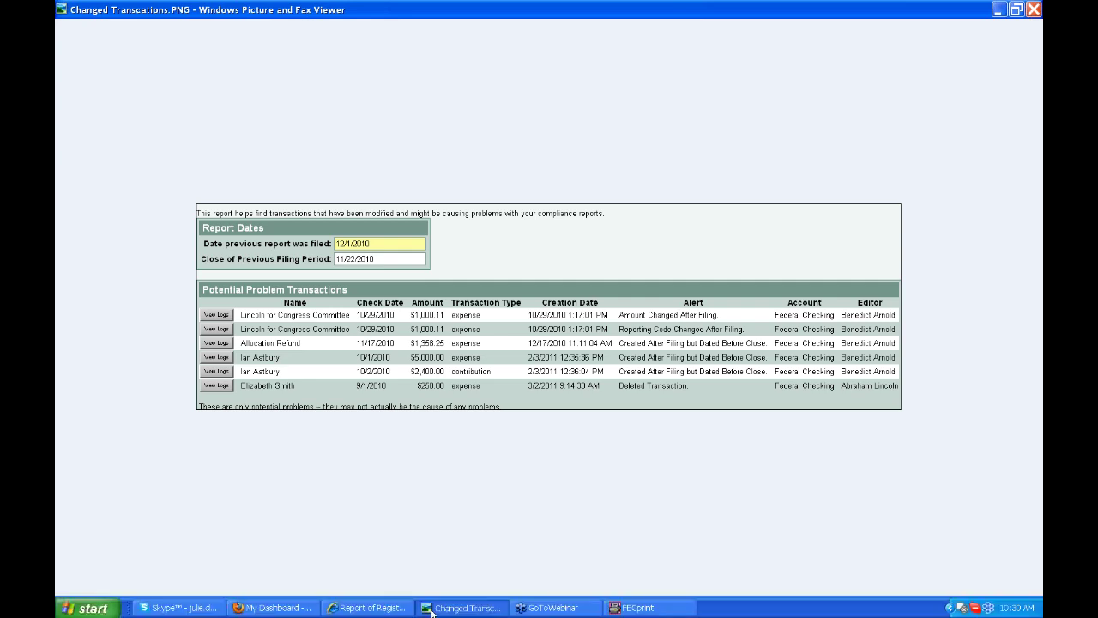
# - Switch back to the discrepancies report page and go to the My Dashboard home page
pyautogui.click(383, 609)
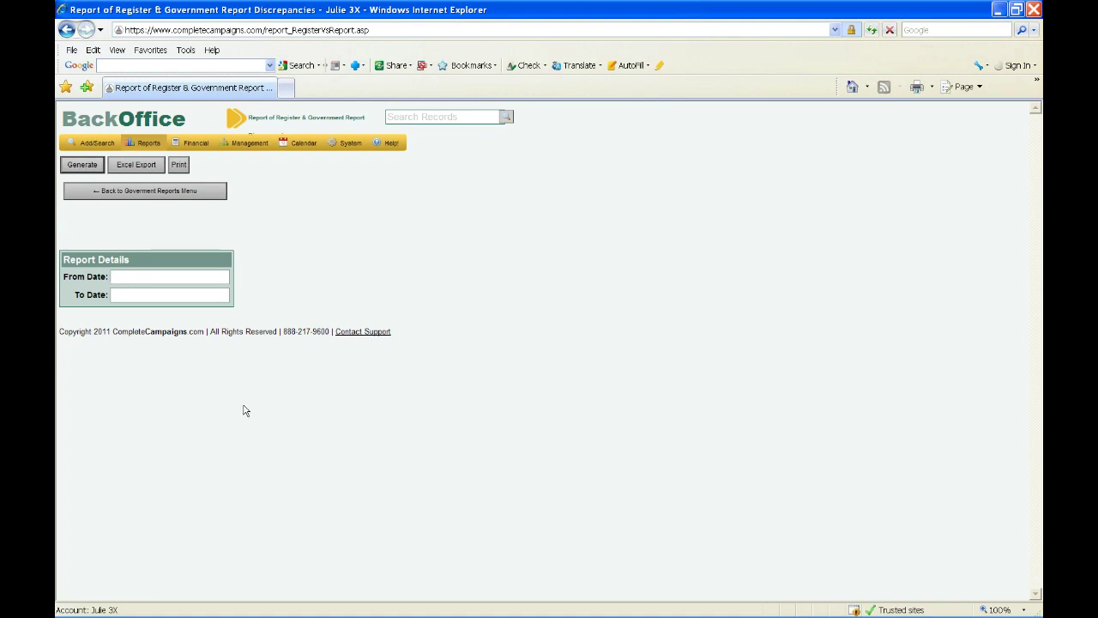
pyautogui.click(179, 165)
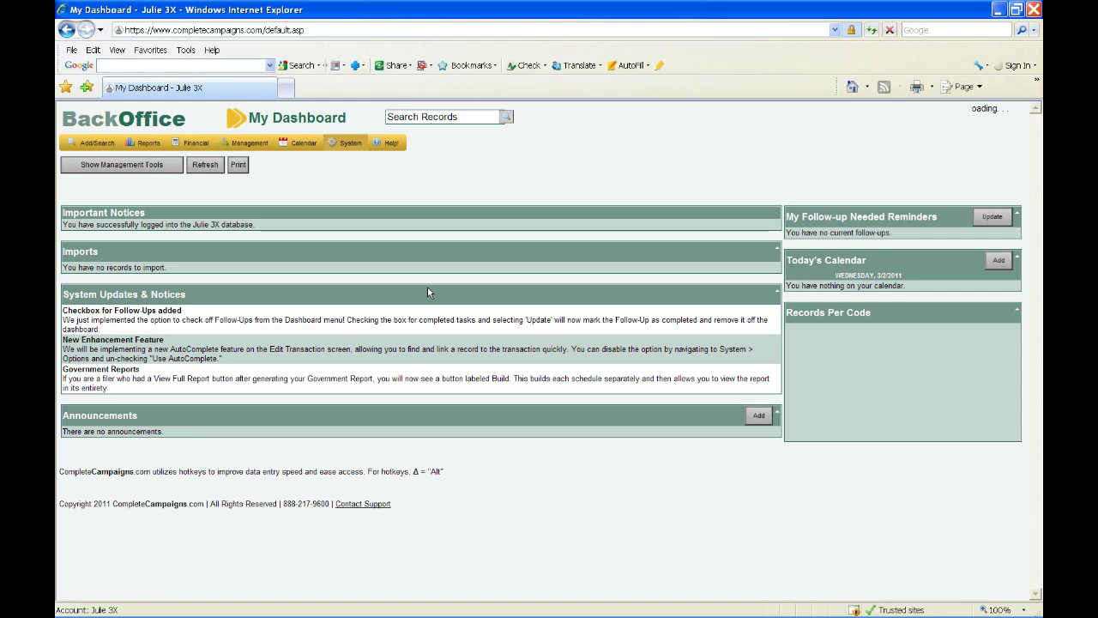
# - Put Internet Explorer into full-screen mode with F11 to hide the browser toolbars
pyautogui.press('F11')
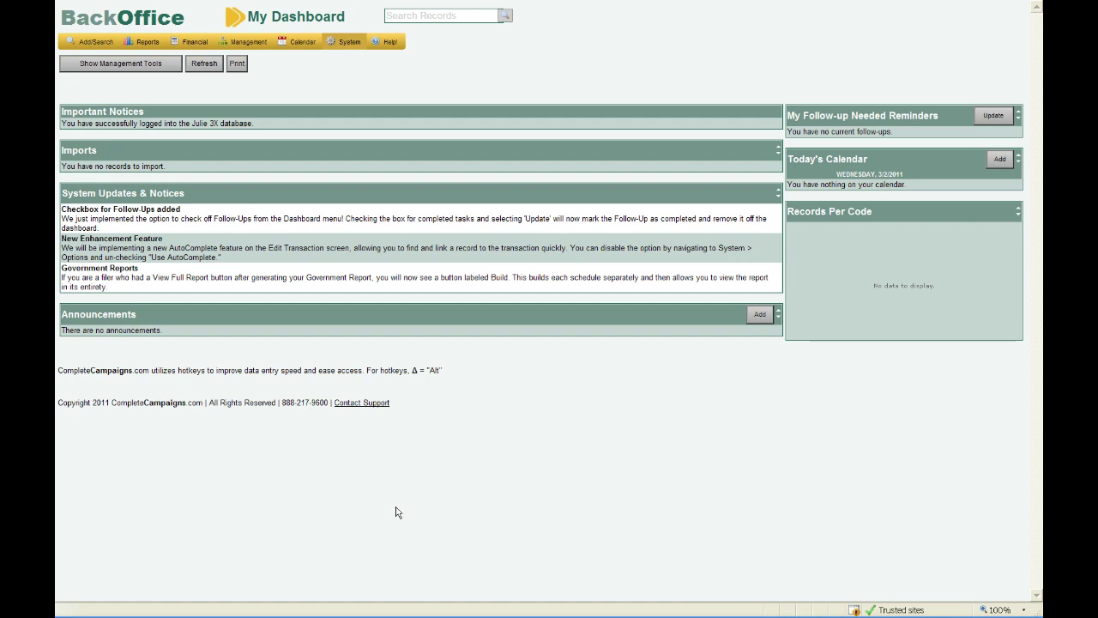
# - Choose Organization from the Add/Search menu to reach the Organization Search page
pyautogui.click(112, 52)
pyautogui.click(100, 72)
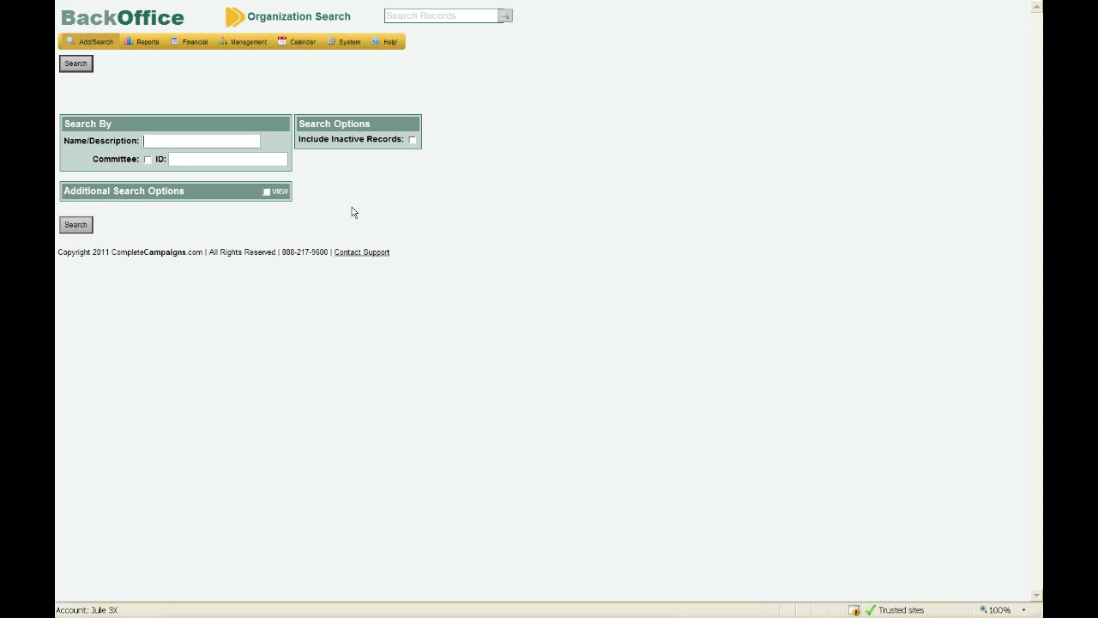
# - Search organizations by name for 'Friends of Smith'
pyautogui.write('Friends of Smith')
pyautogui.click(77, 228)
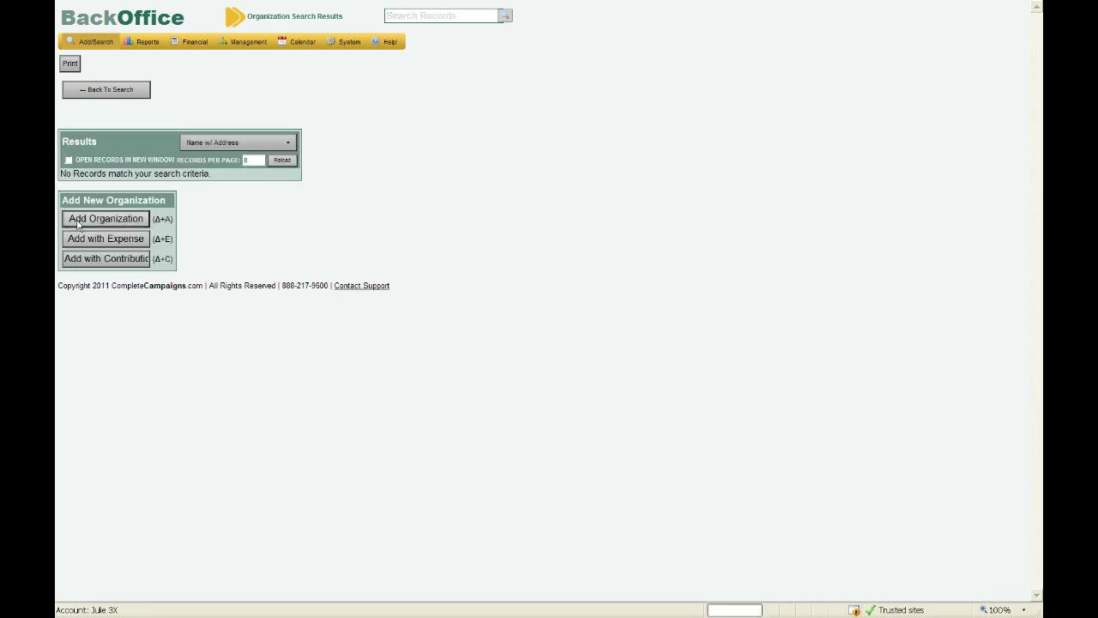
# - Add Friends Of Smith as a General/Candidate Committee with ID number C1411111 and save it
pyautogui.click(92, 221)
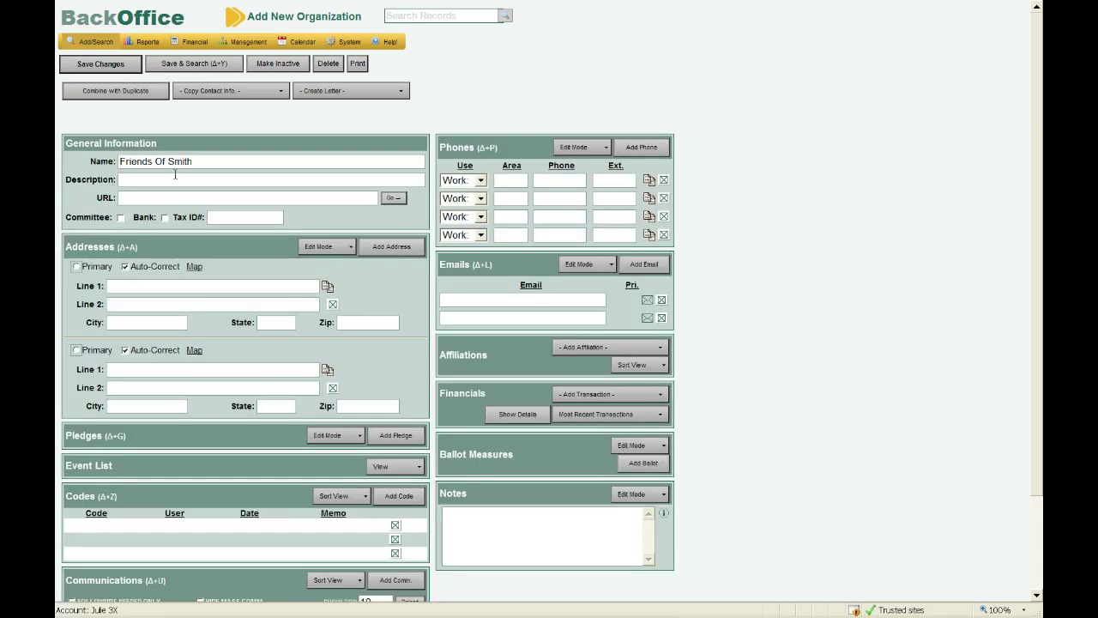
pyautogui.click(121, 218)
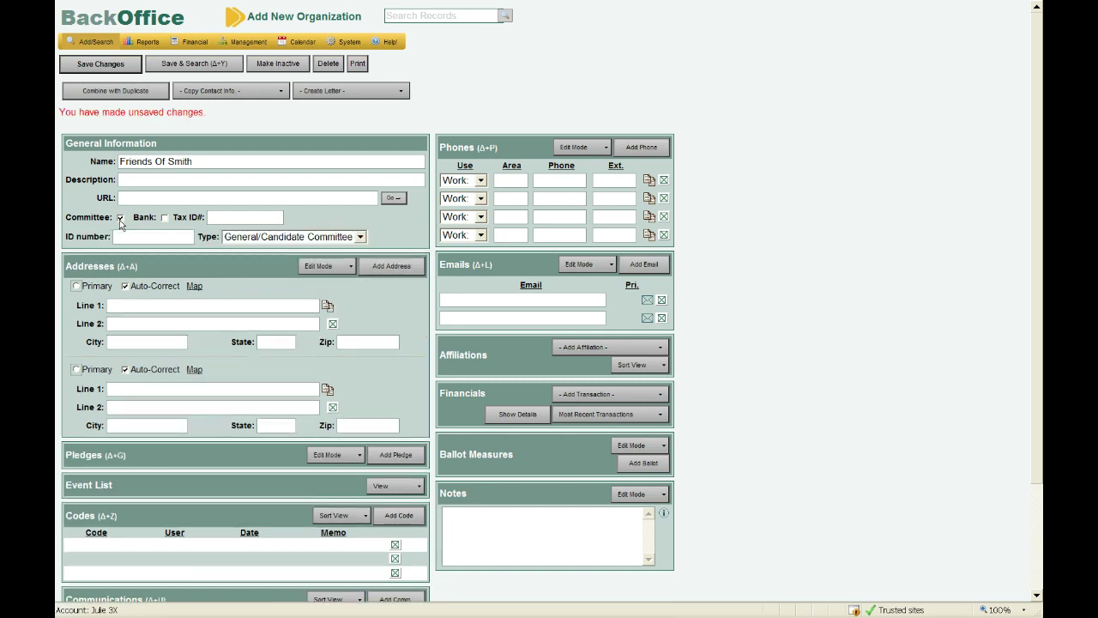
pyautogui.click(128, 235)
pyautogui.write('C')
pyautogui.write('1411')
pyautogui.write('1111111')
pyautogui.click(279, 239)
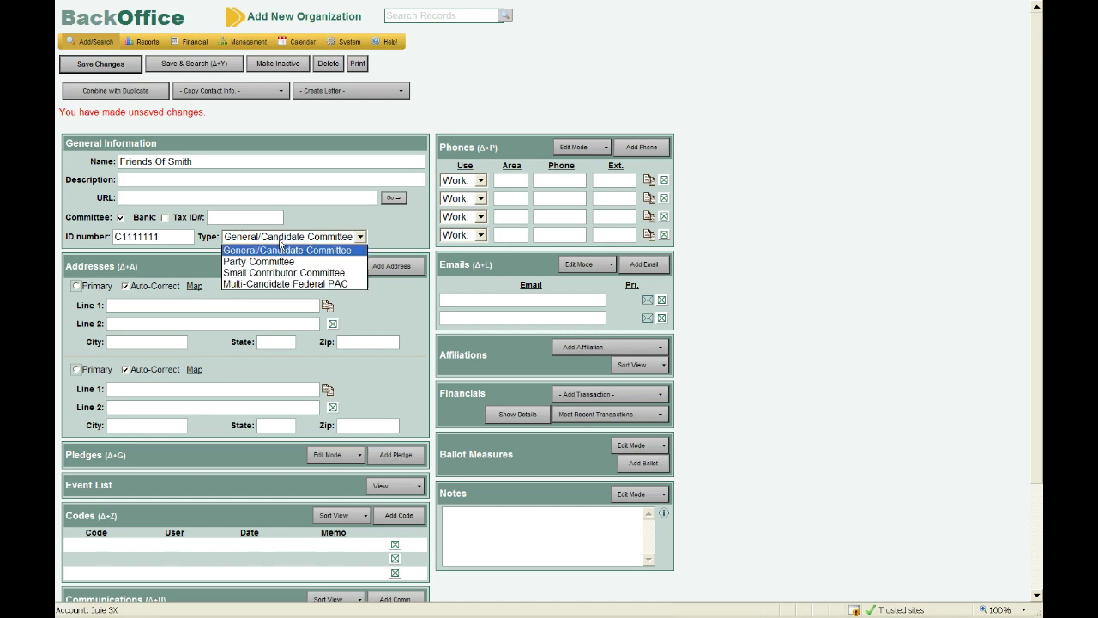
pyautogui.click(277, 247)
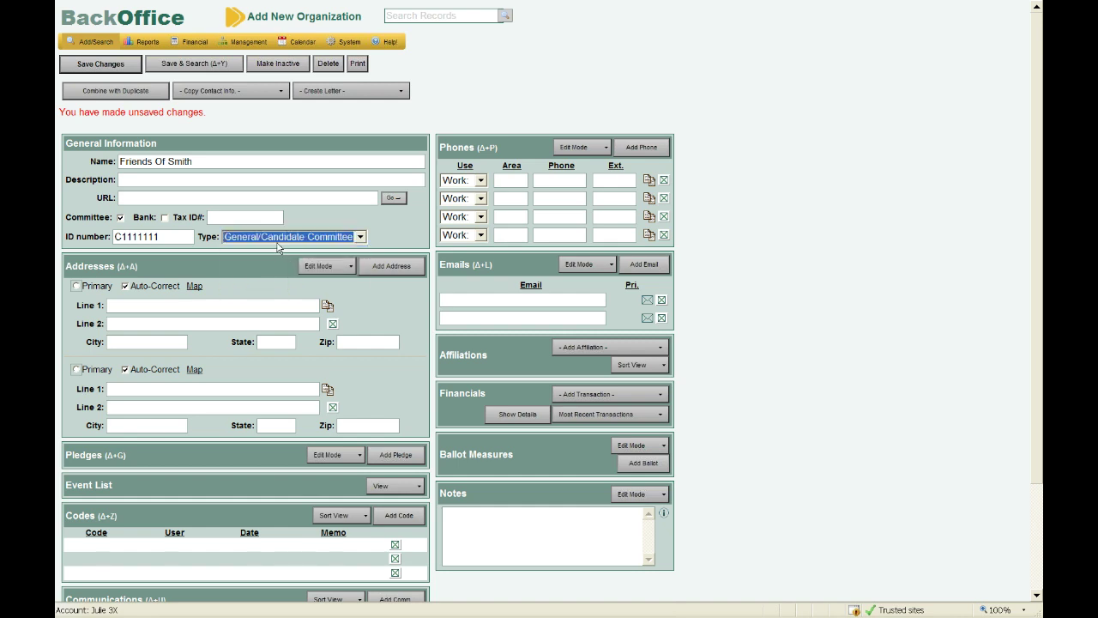
pyautogui.click(86, 67)
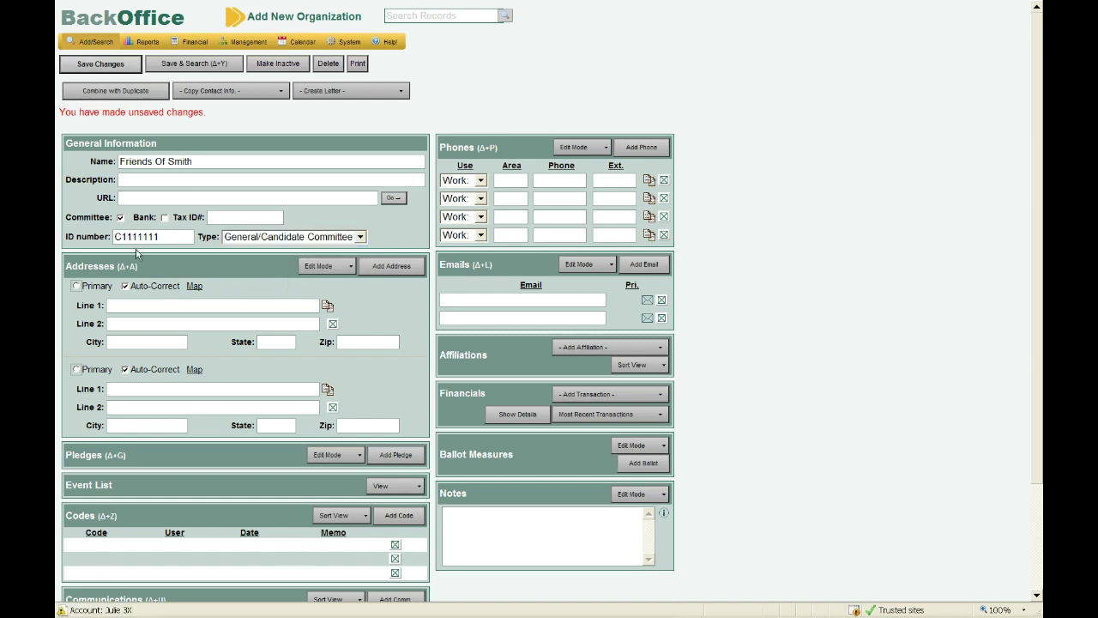
pyautogui.click(102, 69)
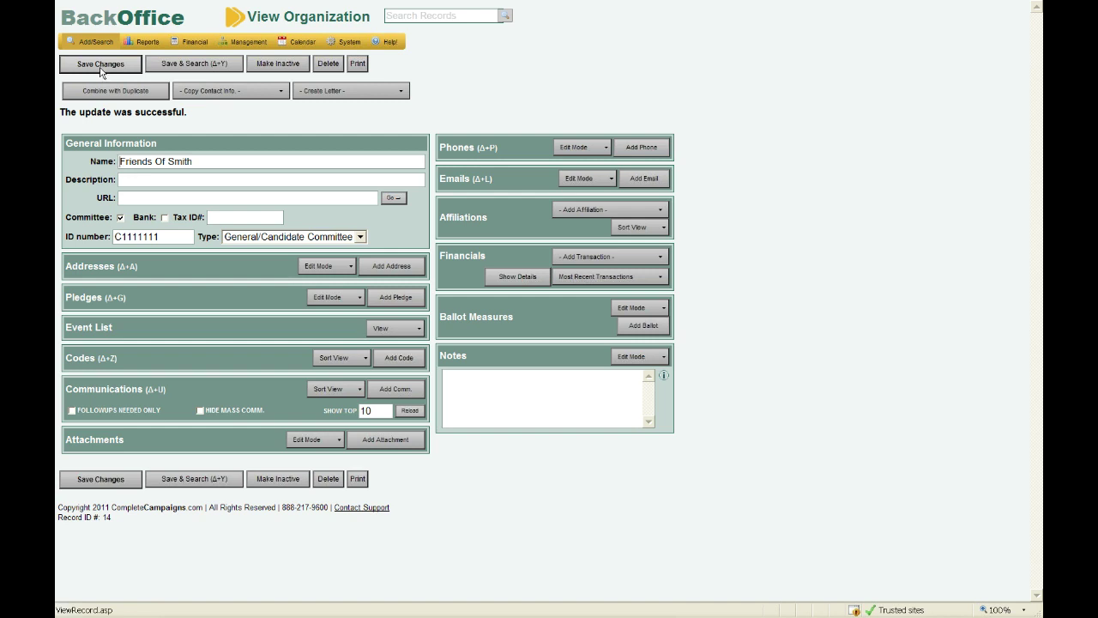
# - Quick-search all records for 'FEC Candidate' and open the Fec Candidate organization
pyautogui.click(403, 15)
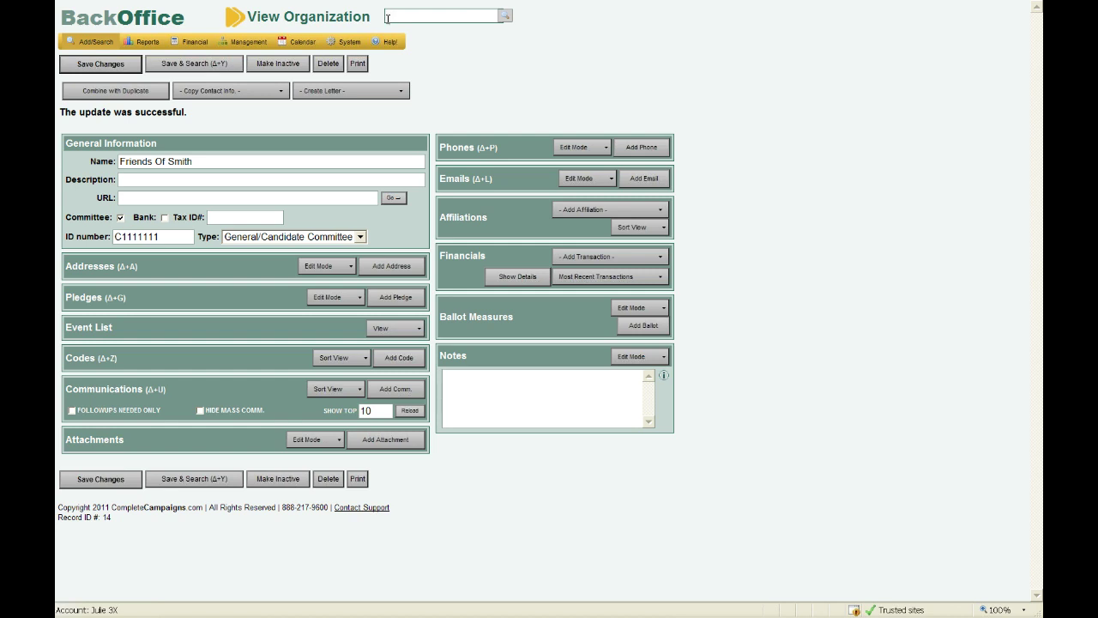
pyautogui.write('FEC Candidate')
pyautogui.press('Return')
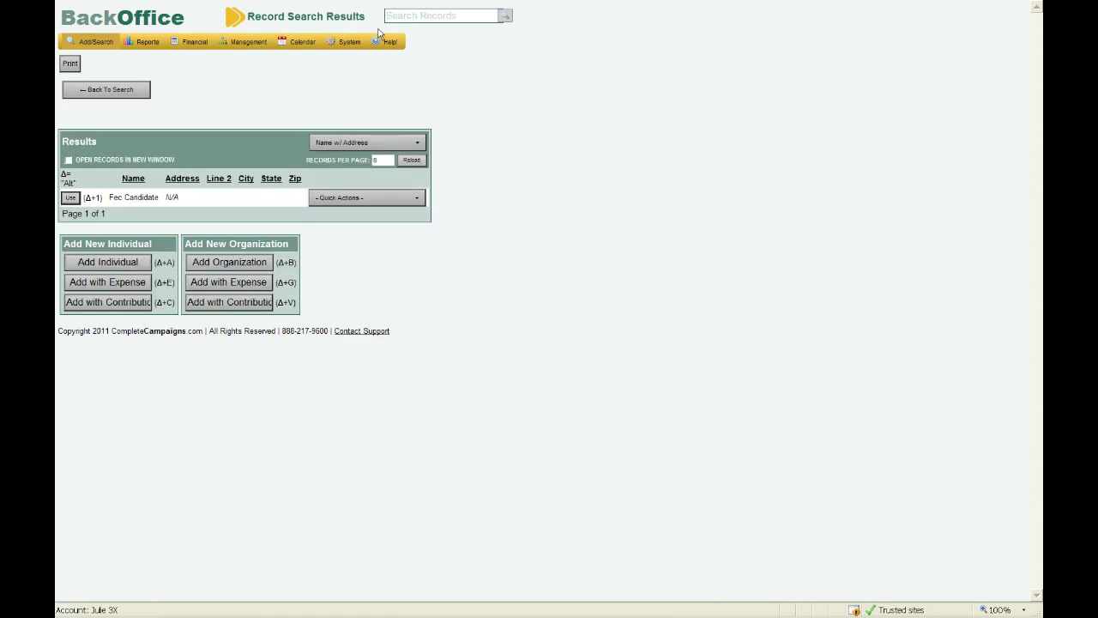
pyautogui.click(70, 198)
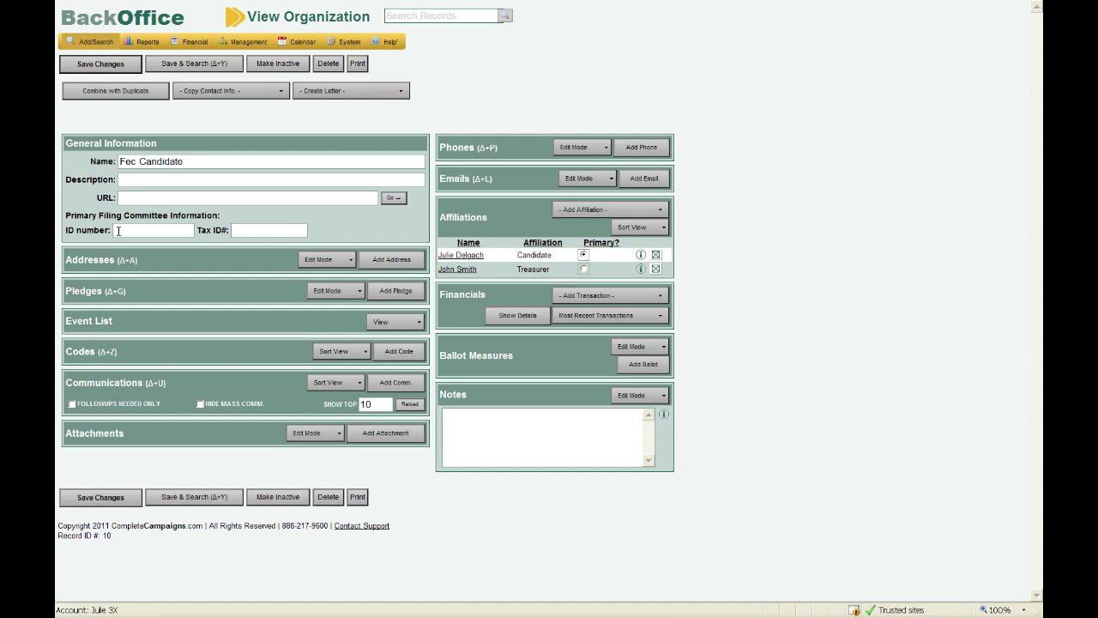
# - Set the Fec Candidate ID number to C111111 and save the change
pyautogui.click(118, 230)
pyautogui.write('C111111')
pyautogui.click(92, 65)
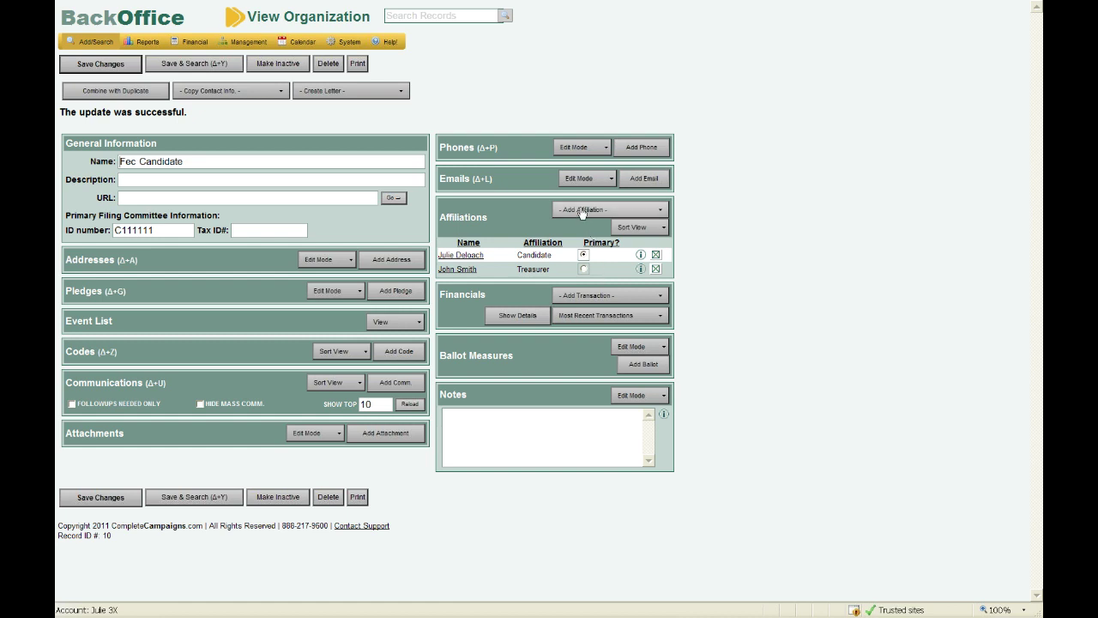
# - Delete the Candidate affiliation so only the treasurer remains
pyautogui.click(657, 256)
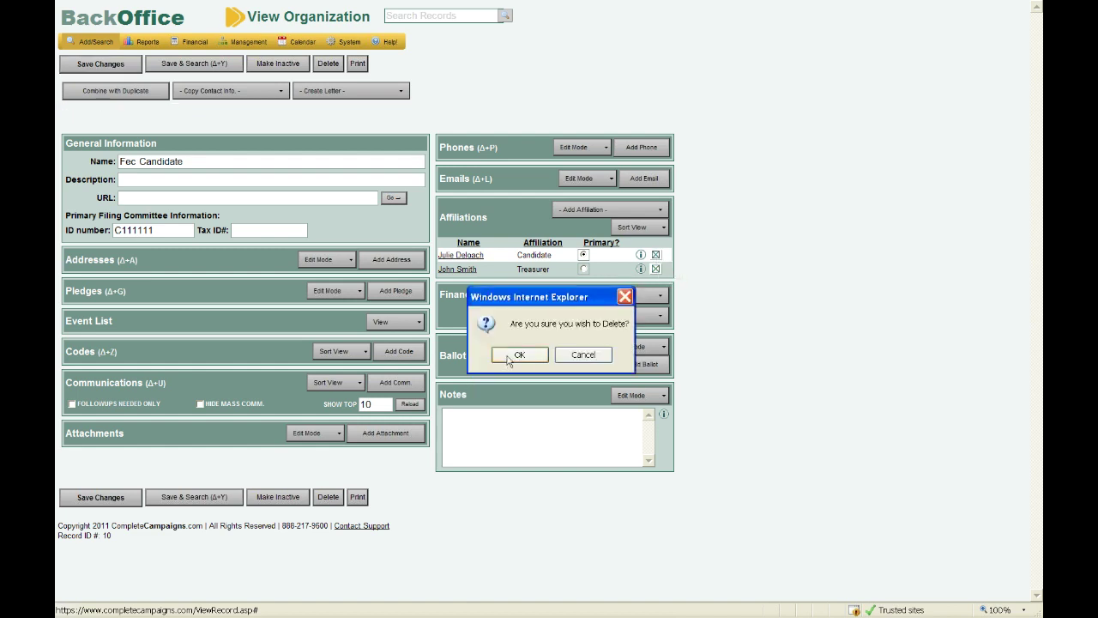
pyautogui.click(508, 359)
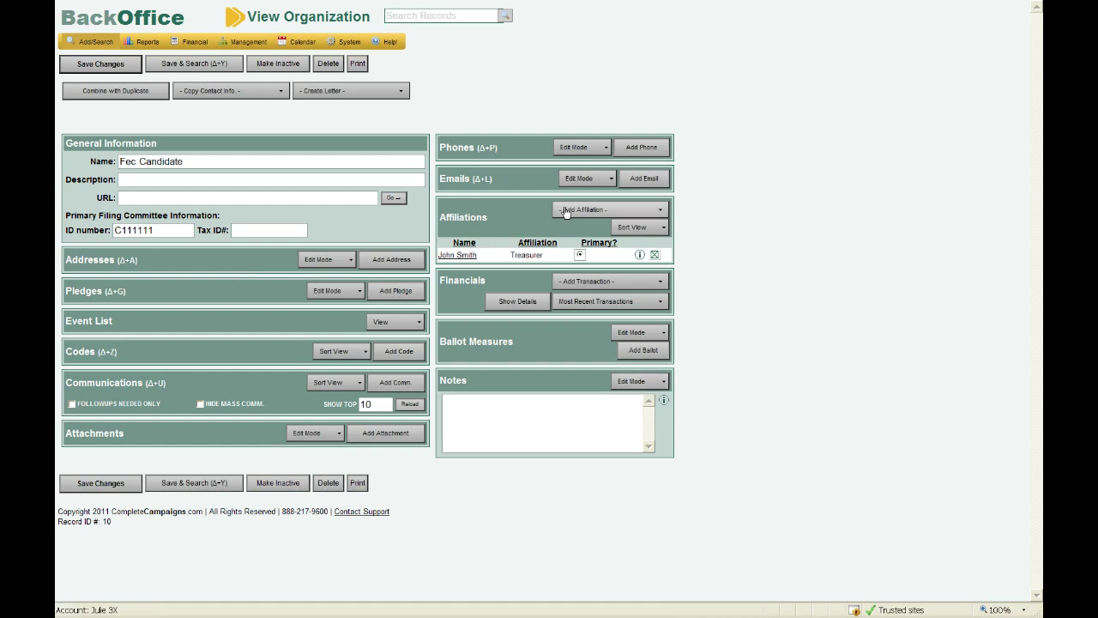
pyautogui.click(564, 212)
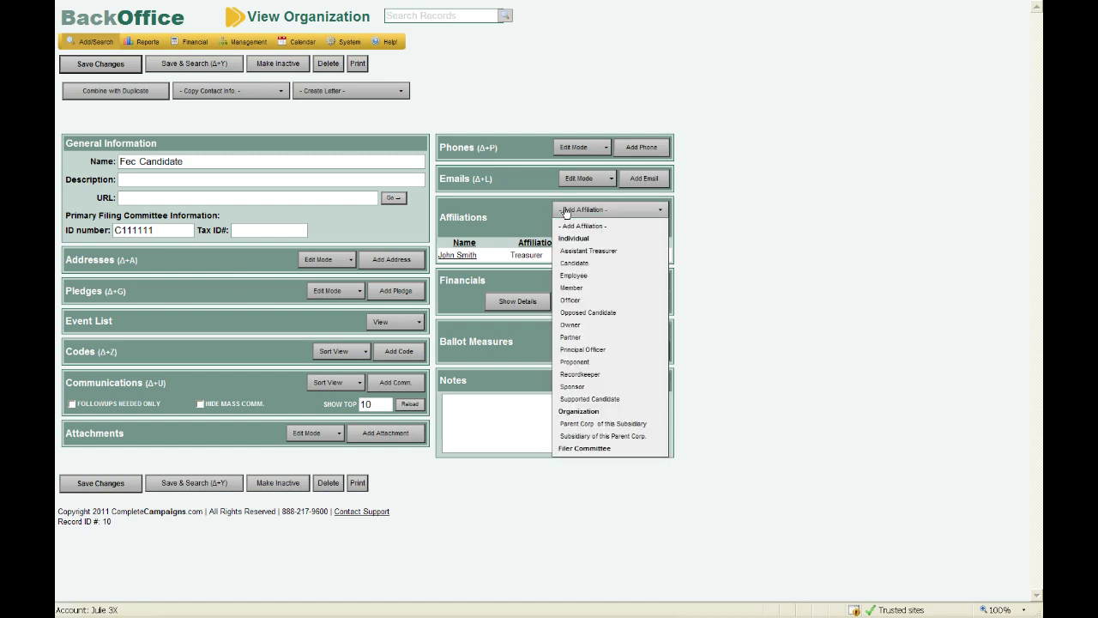
# - Add a Candidate affiliation and search for the new candidate by last and first name
pyautogui.click(602, 265)
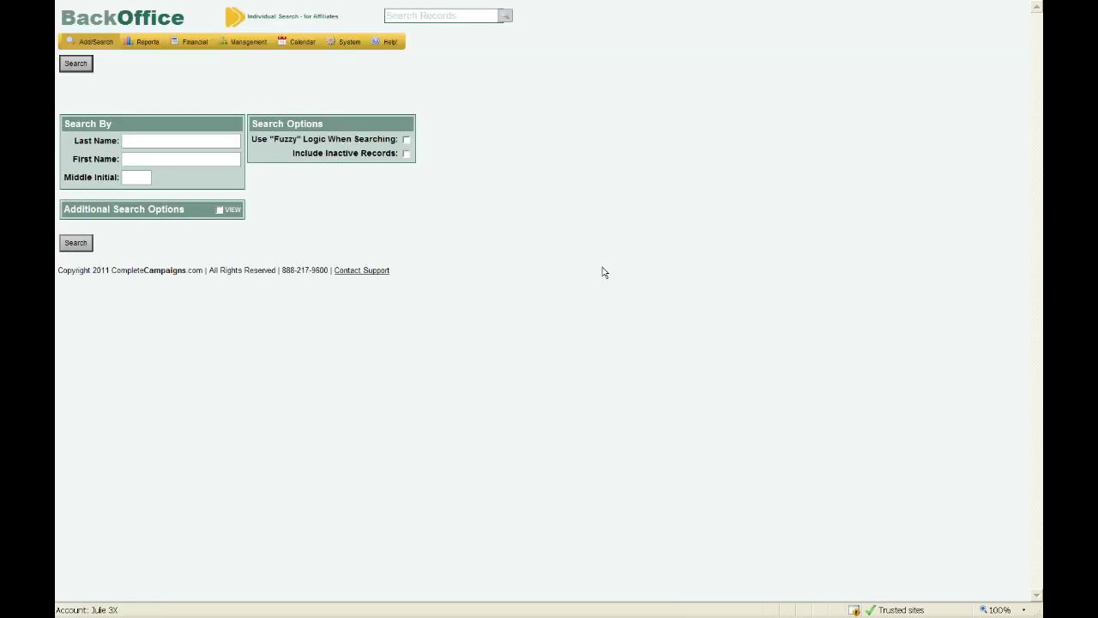
pyautogui.press('Tab')
pyautogui.click(85, 246)
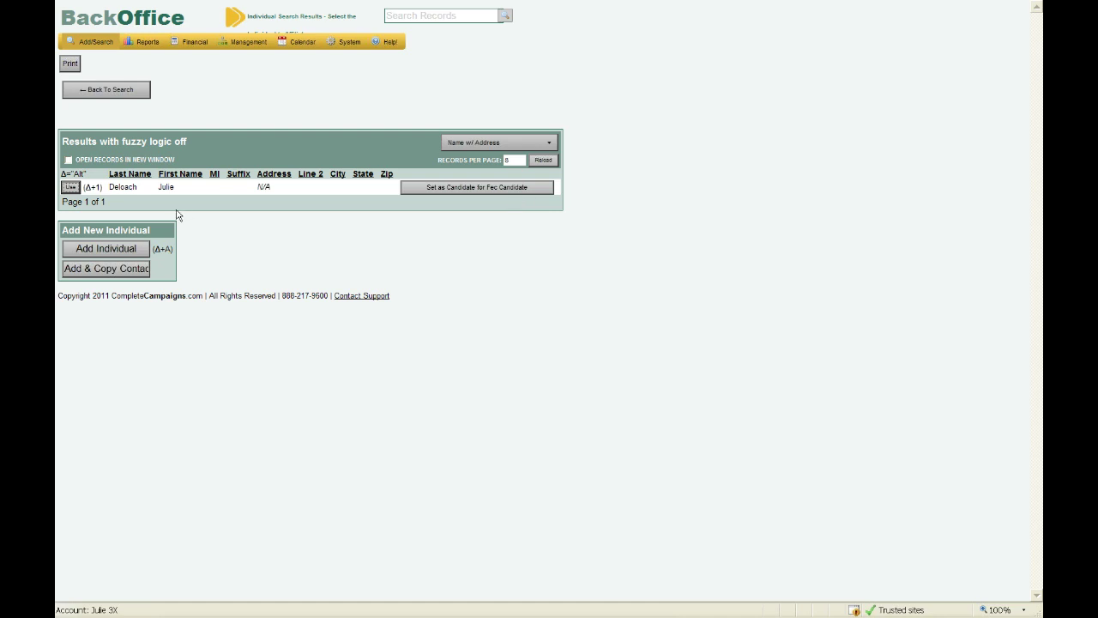
# - Use the matching person as candidate, leave Office unset, and enter Candidate ID H111111
pyautogui.click(74, 187)
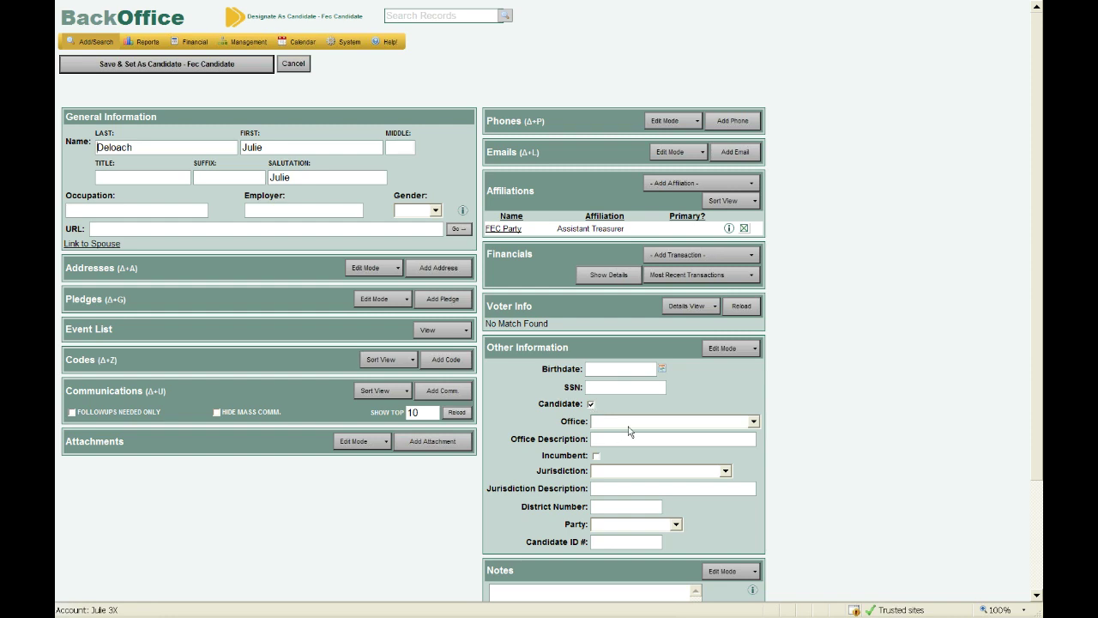
pyautogui.click(627, 425)
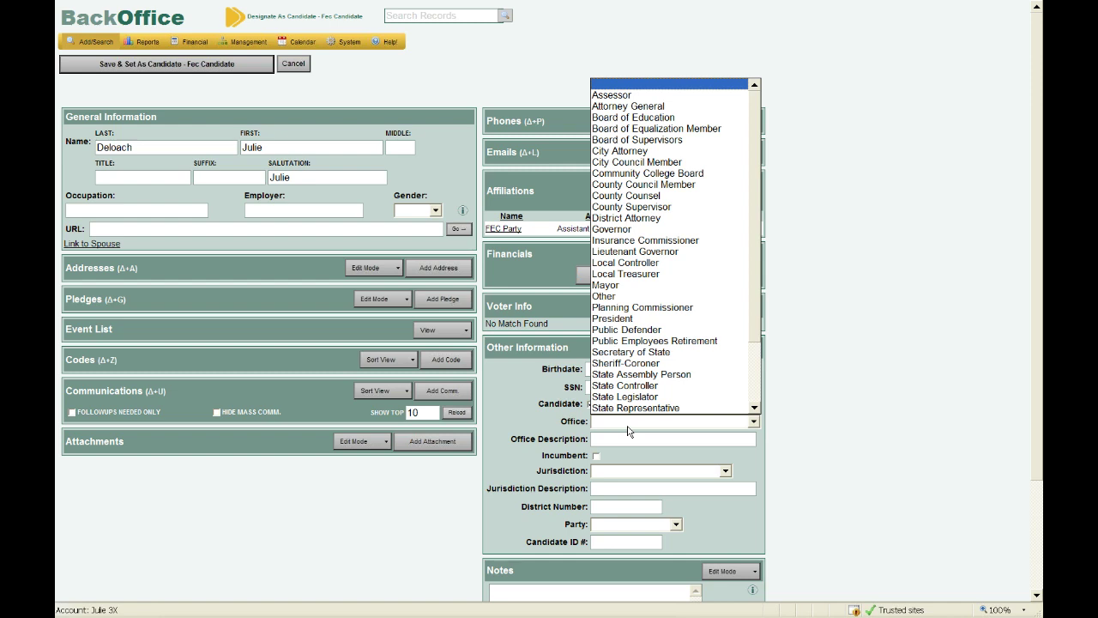
pyautogui.click(627, 432)
pyautogui.click(627, 434)
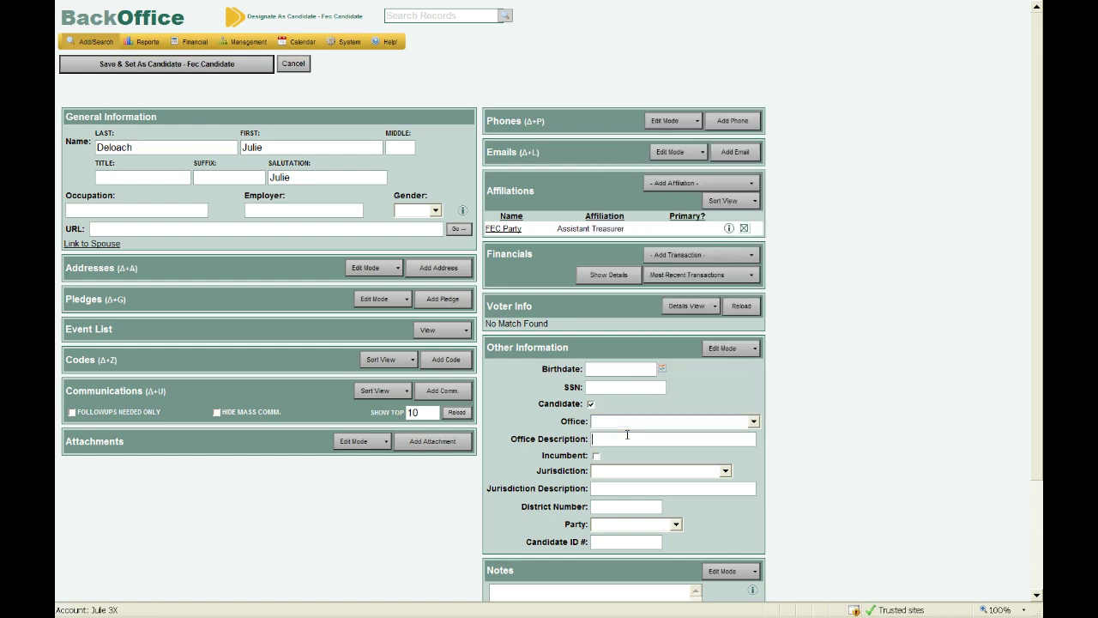
pyautogui.click(609, 541)
pyautogui.write('H111111')
pyautogui.click(200, 70)
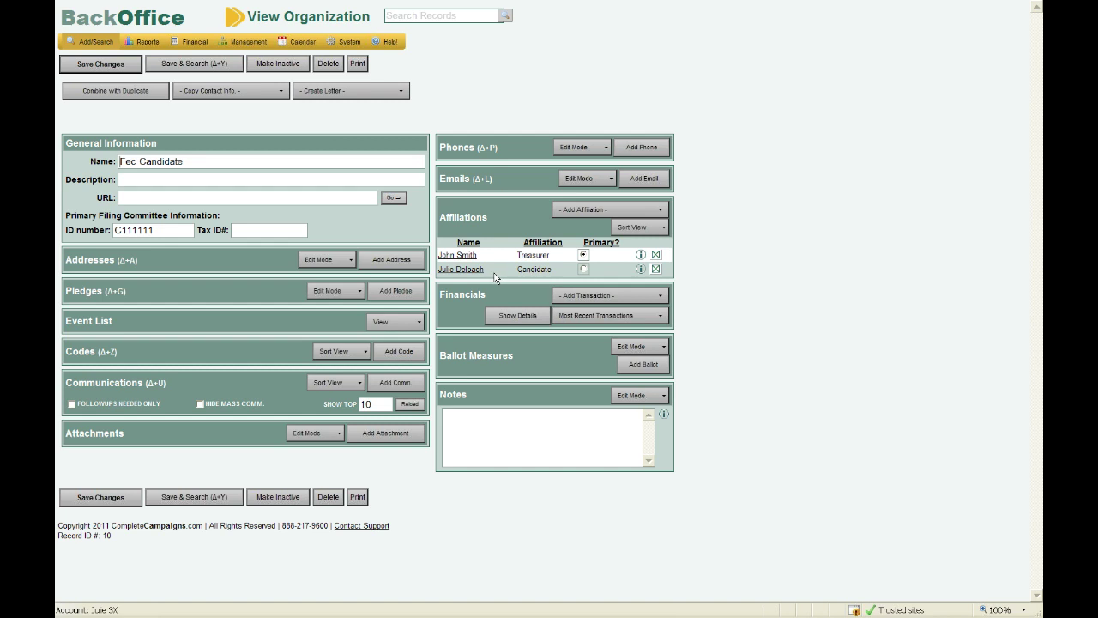
pyautogui.click(658, 212)
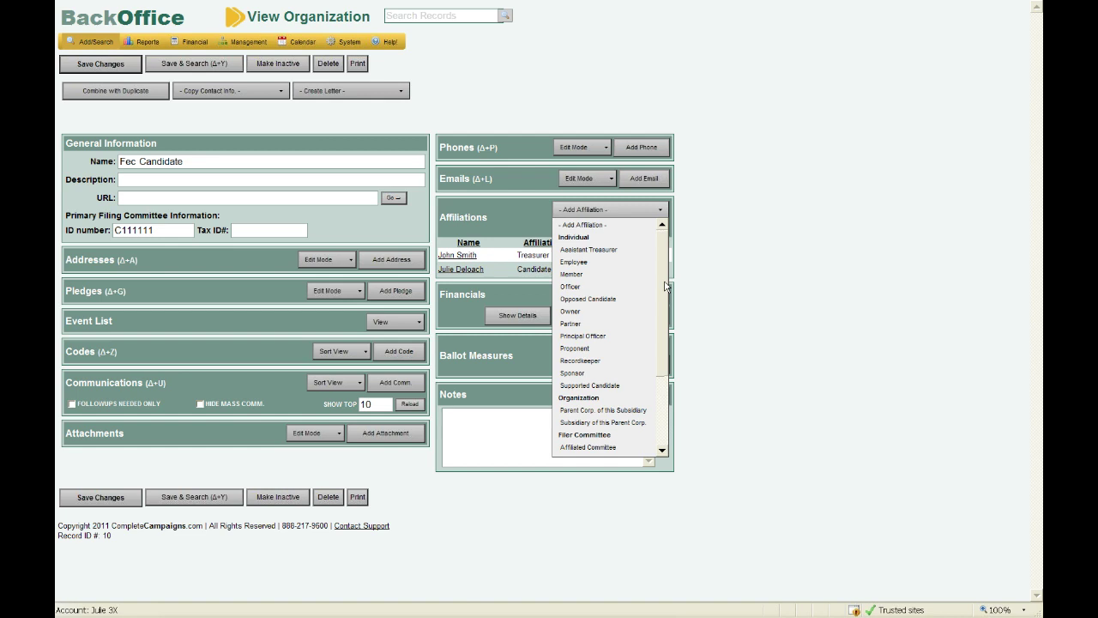
pyautogui.click(609, 209)
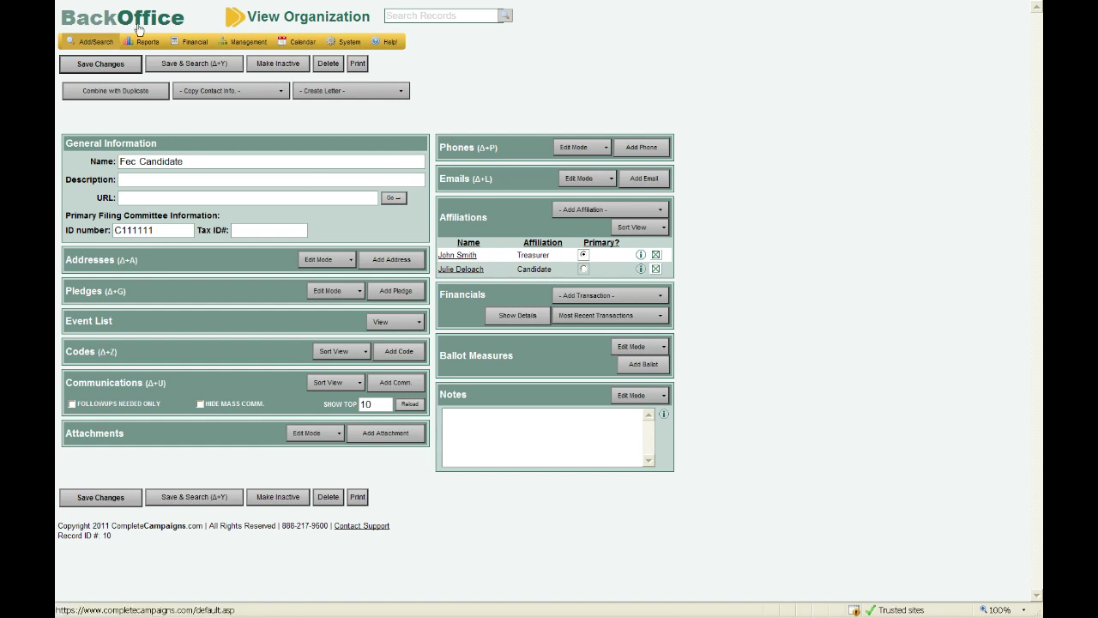
# - Open Change Committee's Affiliations from Reports > Government Reports
pyautogui.moveTo(146, 42)
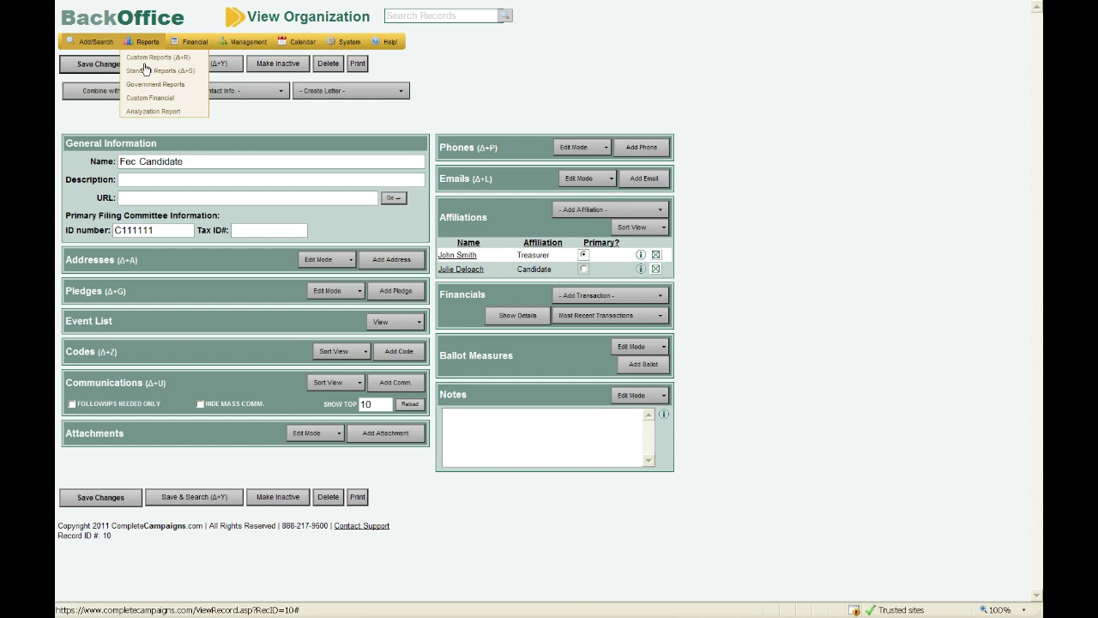
pyautogui.click(152, 85)
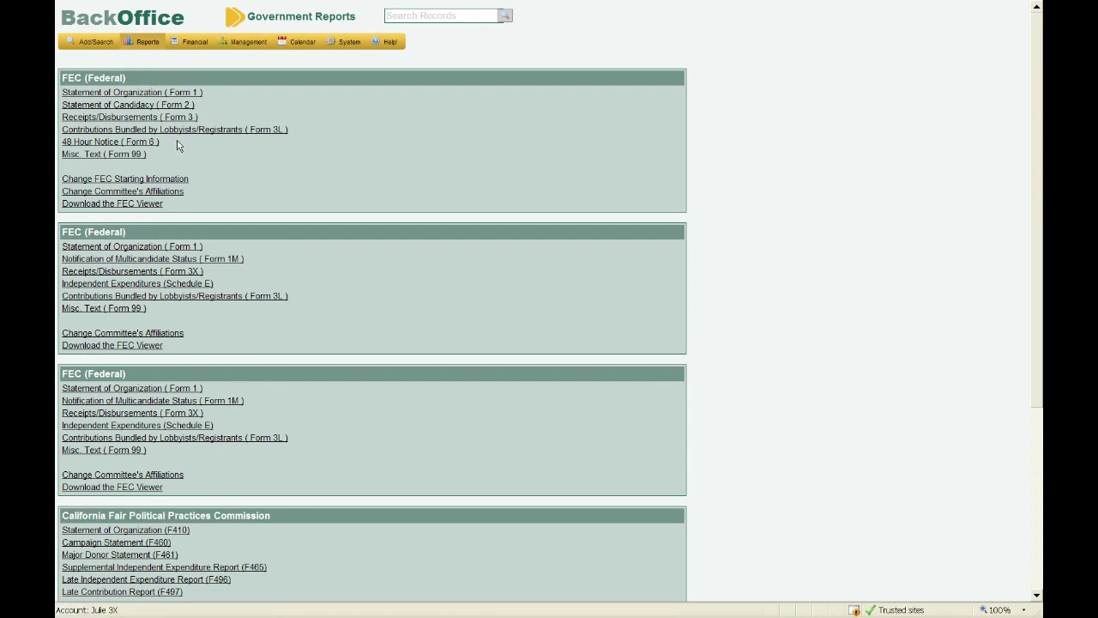
pyautogui.click(172, 195)
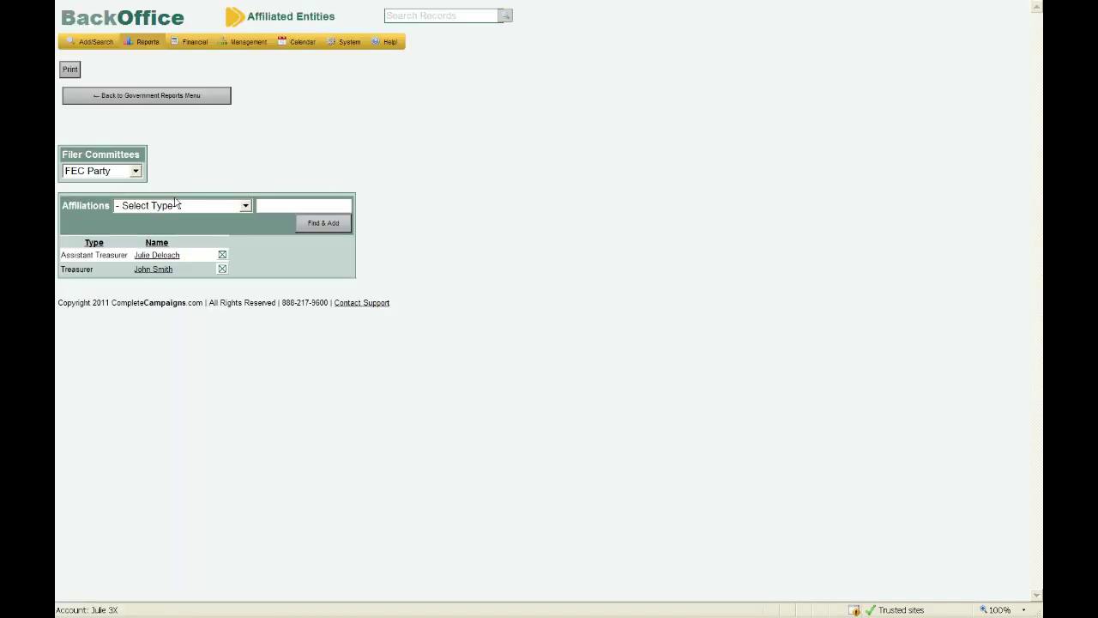
pyautogui.click(246, 207)
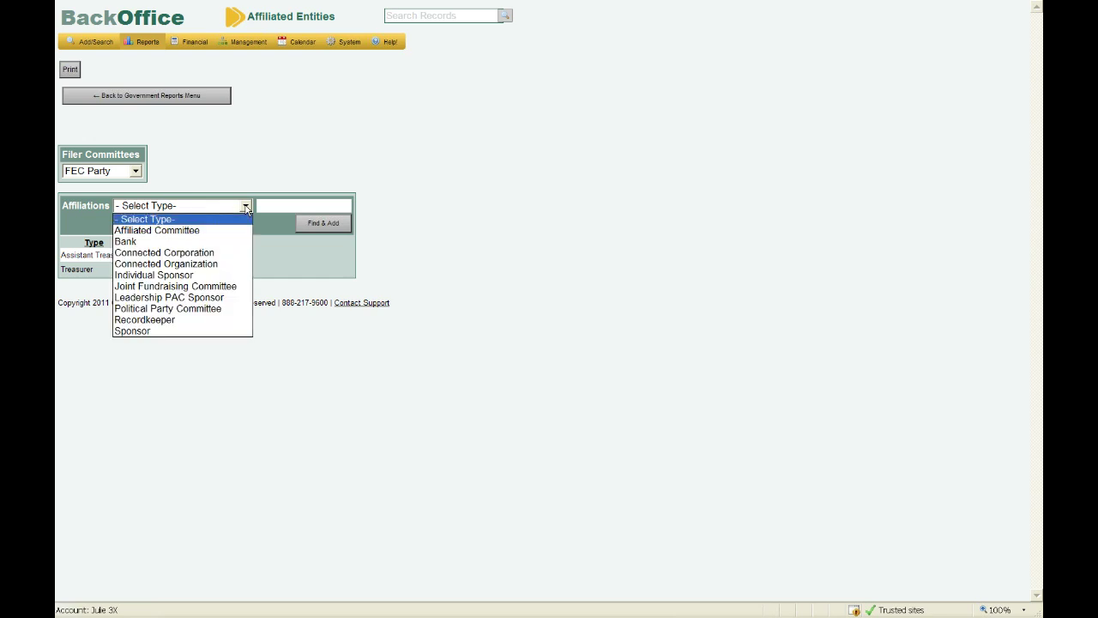
pyautogui.click(245, 207)
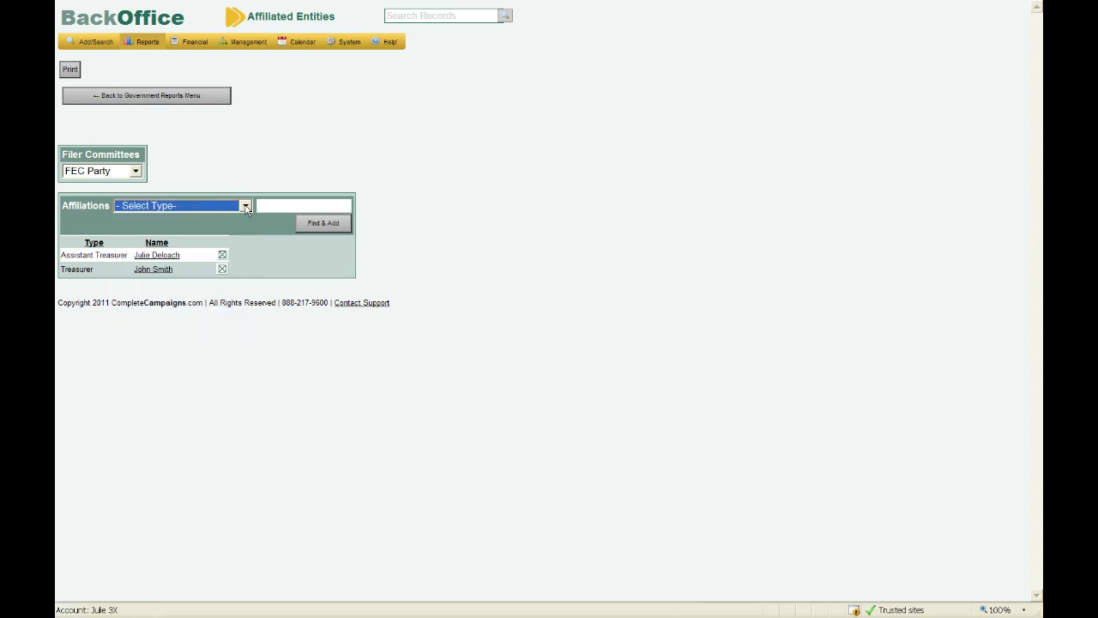
# - Switch Filer Committees to Fec Candidate, check its affiliations, and return to the Government Reports menu
pyautogui.click(134, 172)
pyautogui.click(118, 219)
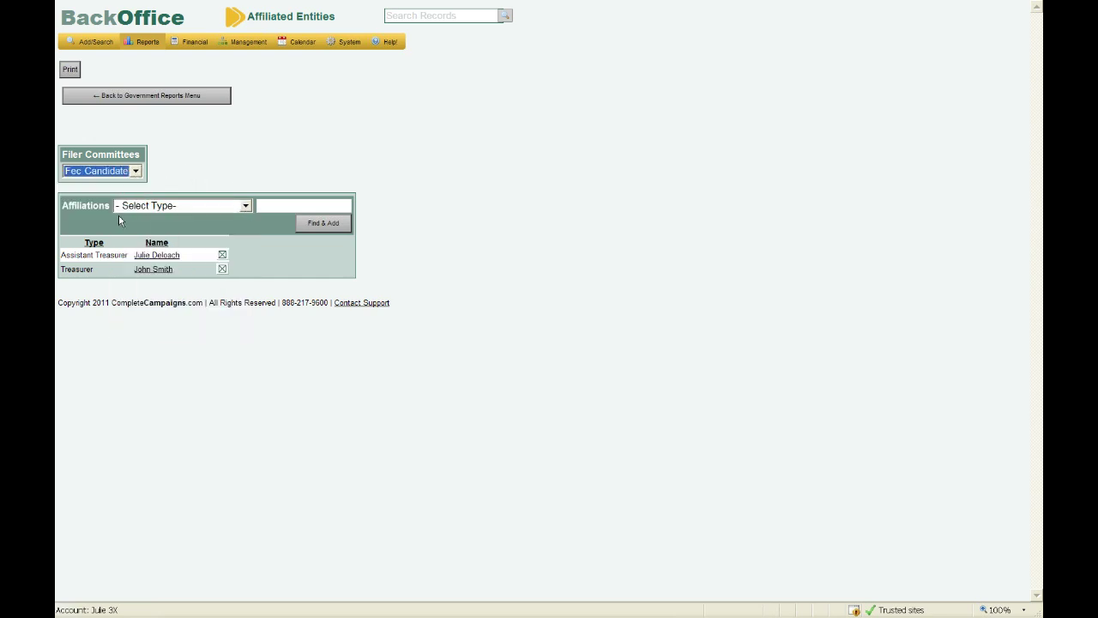
pyautogui.click(246, 206)
pyautogui.click(246, 206)
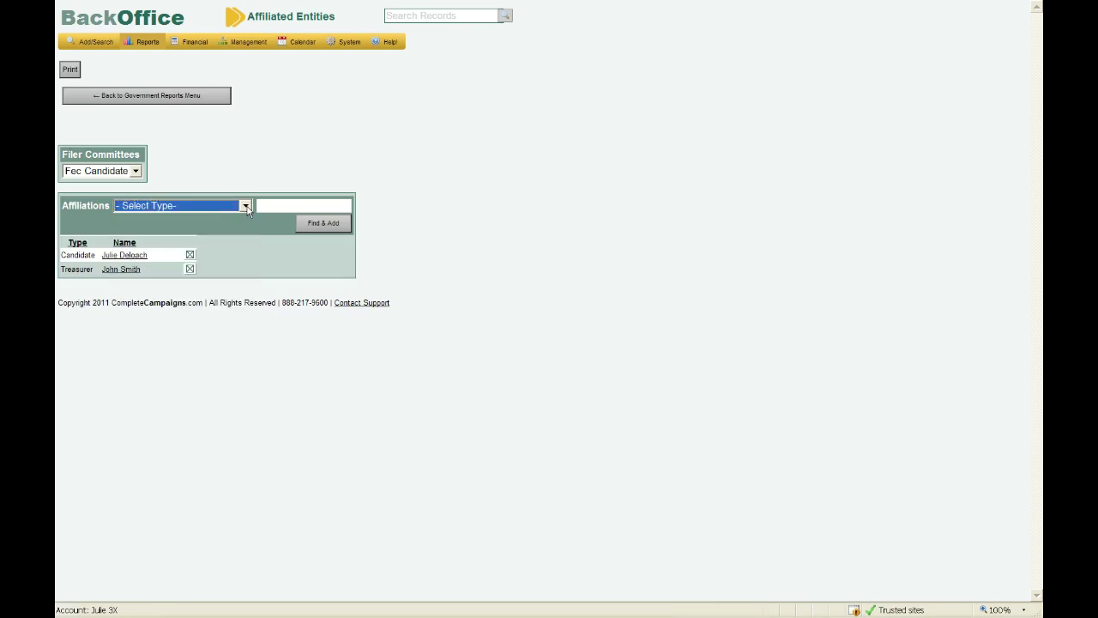
pyautogui.click(245, 206)
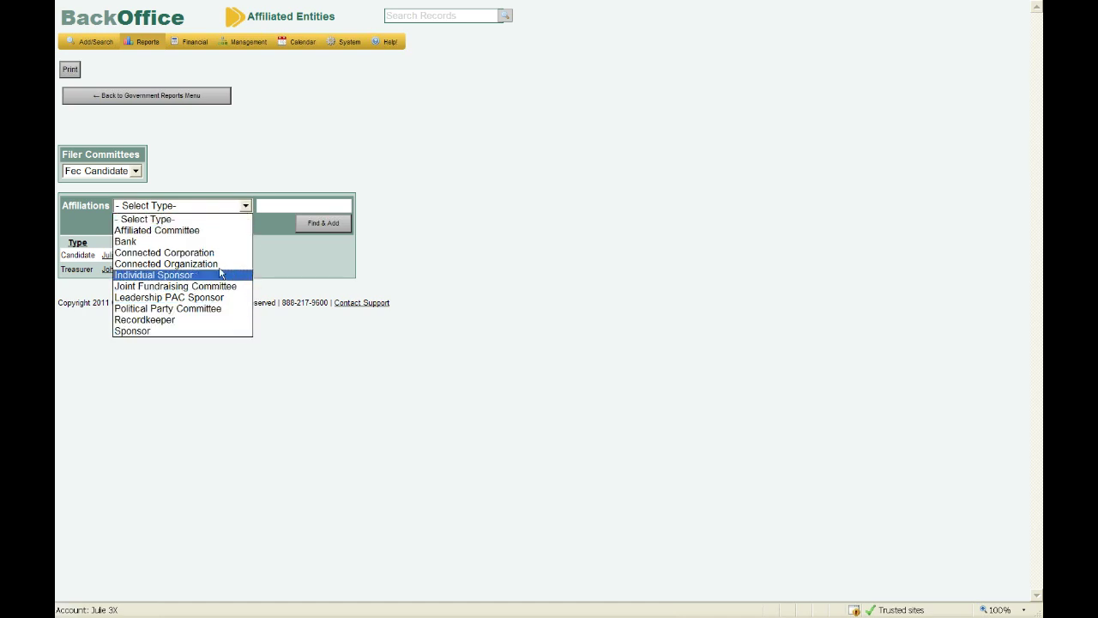
pyautogui.click(205, 180)
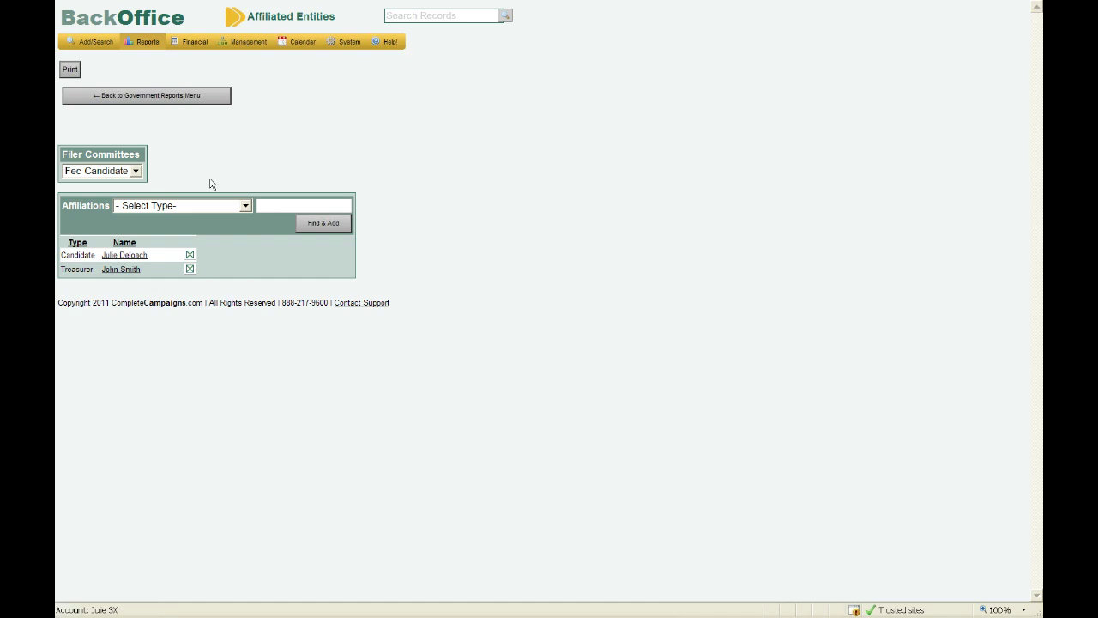
pyautogui.click(116, 99)
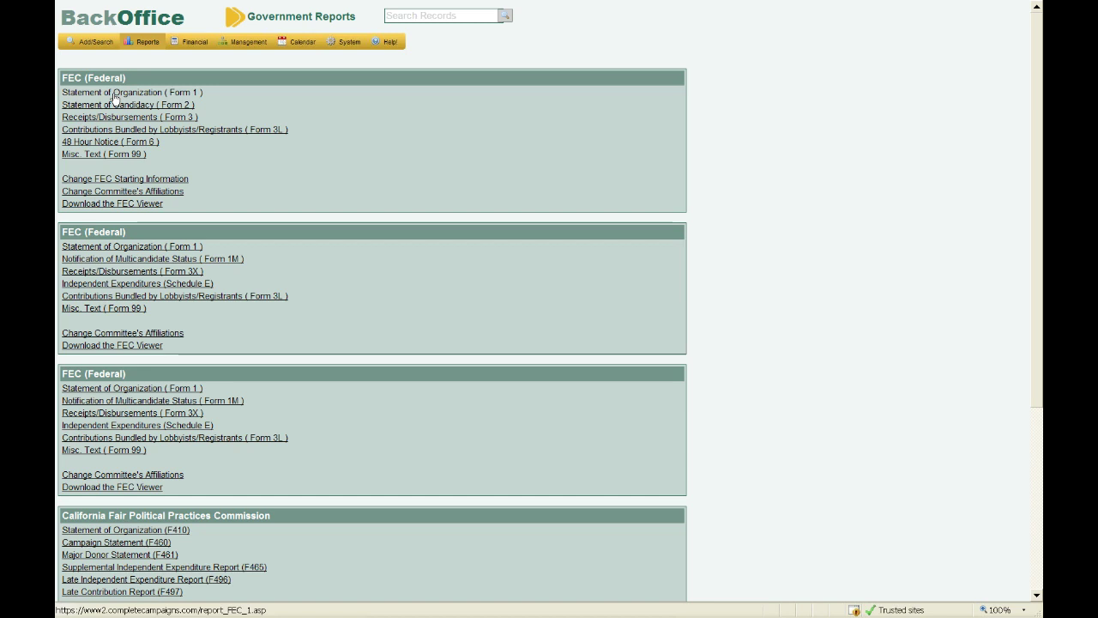
# - Open FEC Starting Information for Fec Candidate and select the 1/1/1900 Closing Date field
pyautogui.click(176, 180)
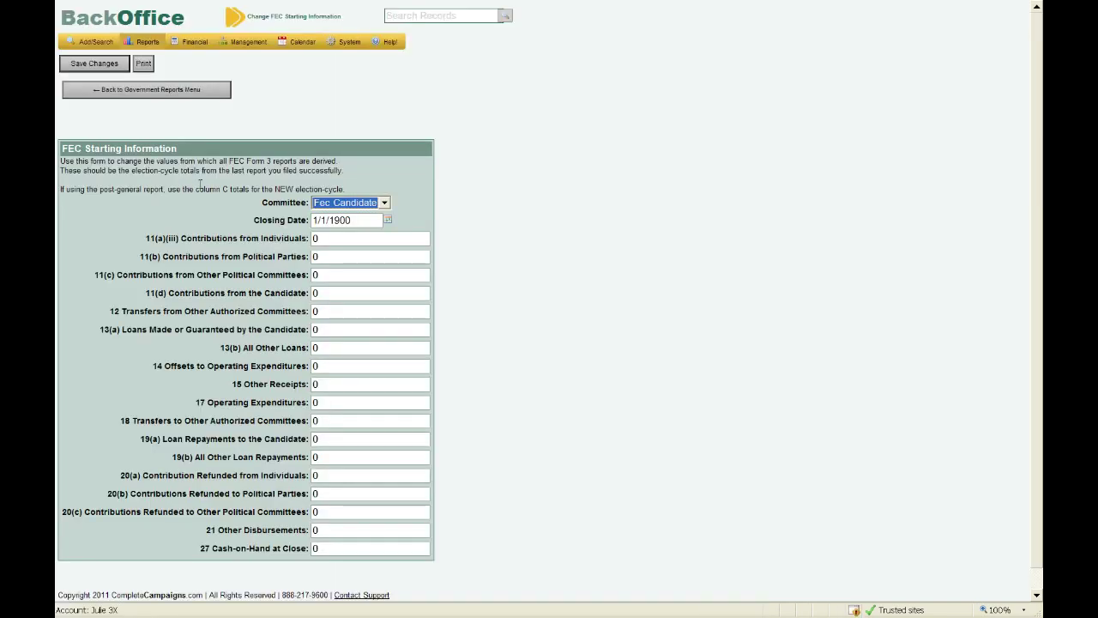
pyautogui.click(384, 203)
pyautogui.click(383, 205)
pyautogui.press('Tab')
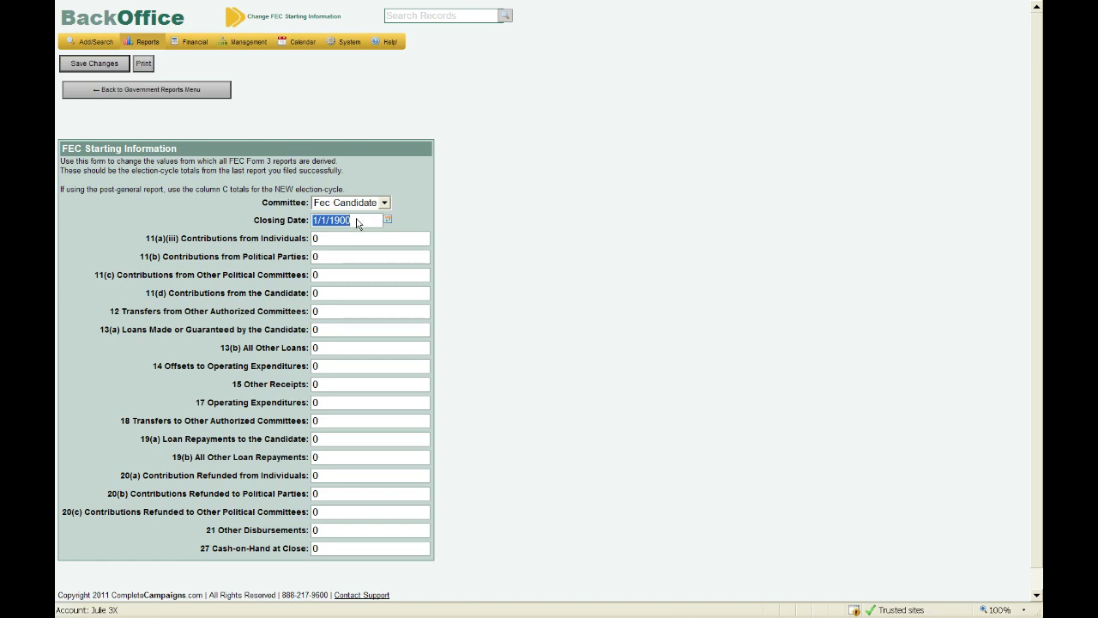
pyautogui.click(356, 221)
# - Return to Government Reports and open Receipts/Disbursements (Form 3) under FEC (Federal)
pyautogui.click(137, 94)
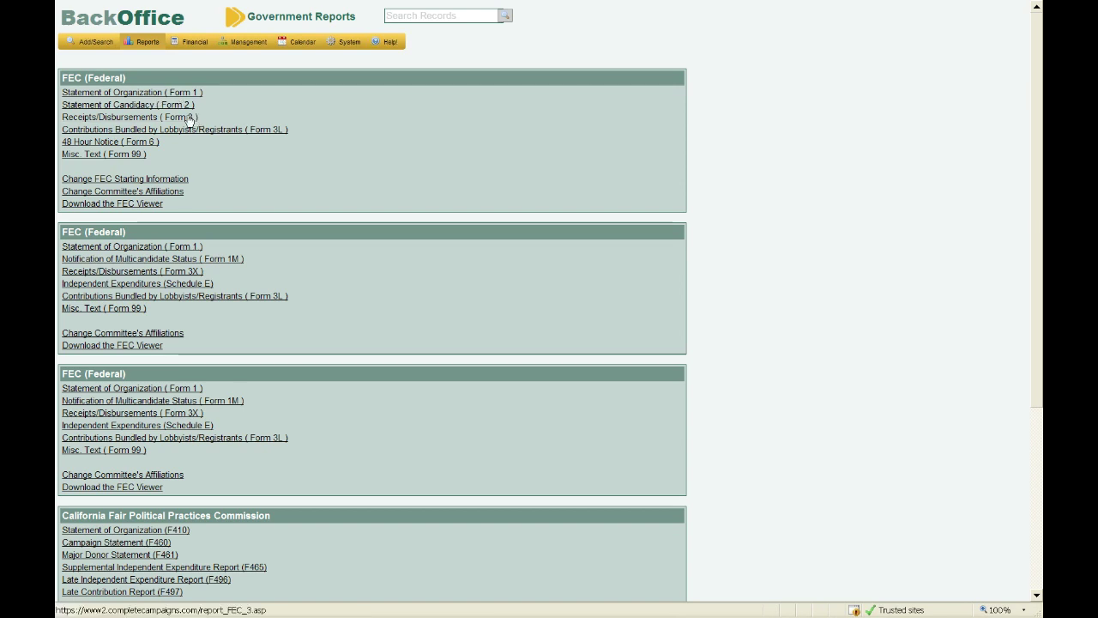
pyautogui.click(188, 118)
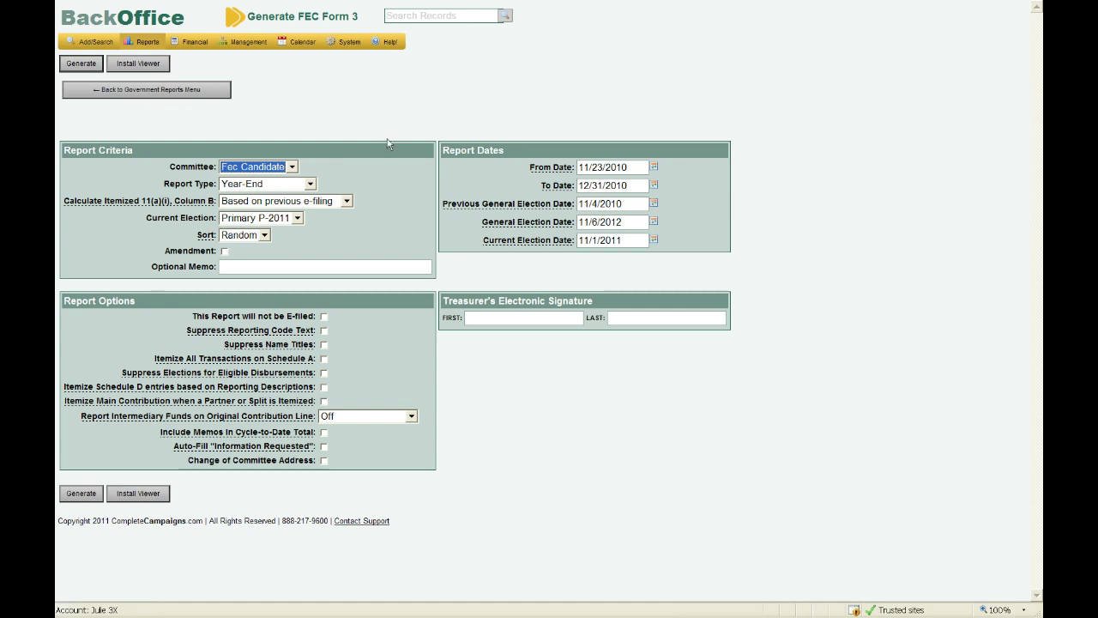
pyautogui.click(310, 184)
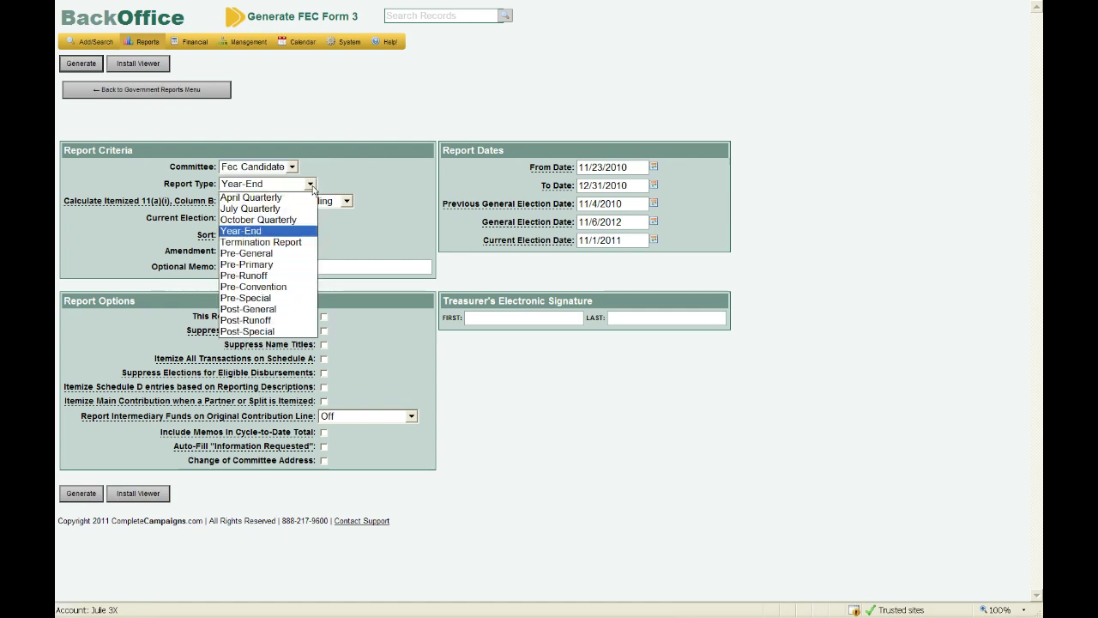
pyautogui.click(312, 187)
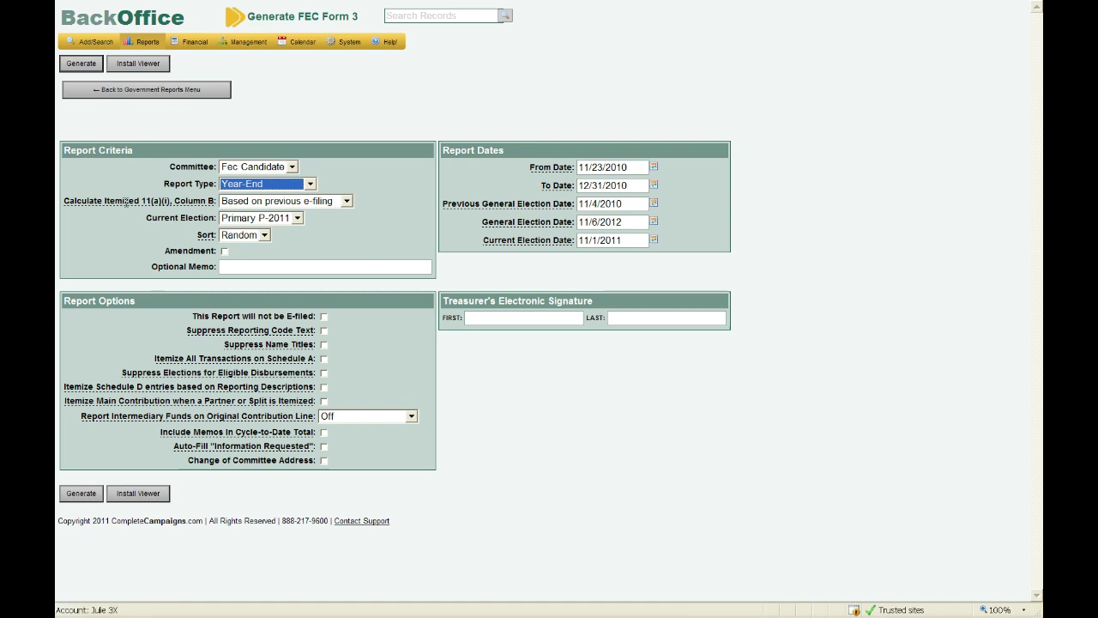
pyautogui.moveTo(133, 213)
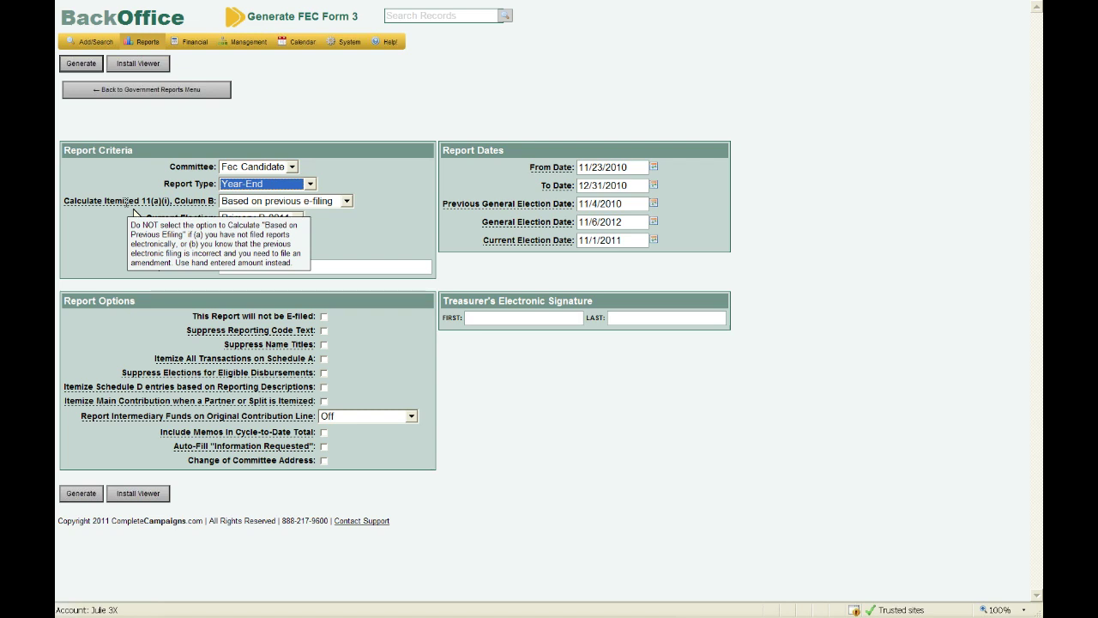
pyautogui.click(351, 200)
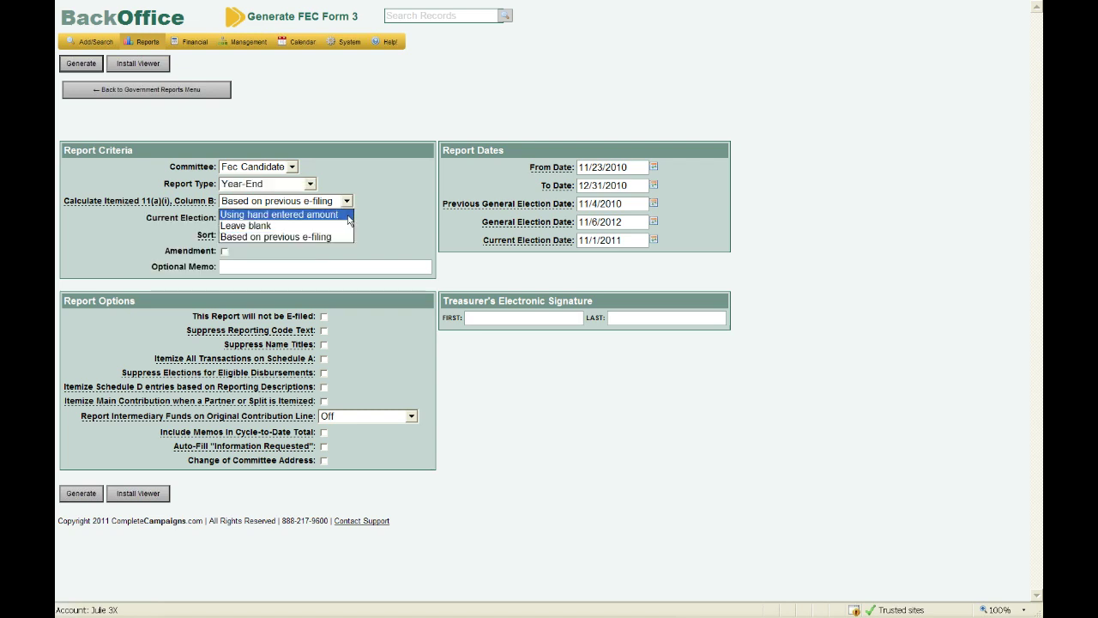
pyautogui.click(350, 215)
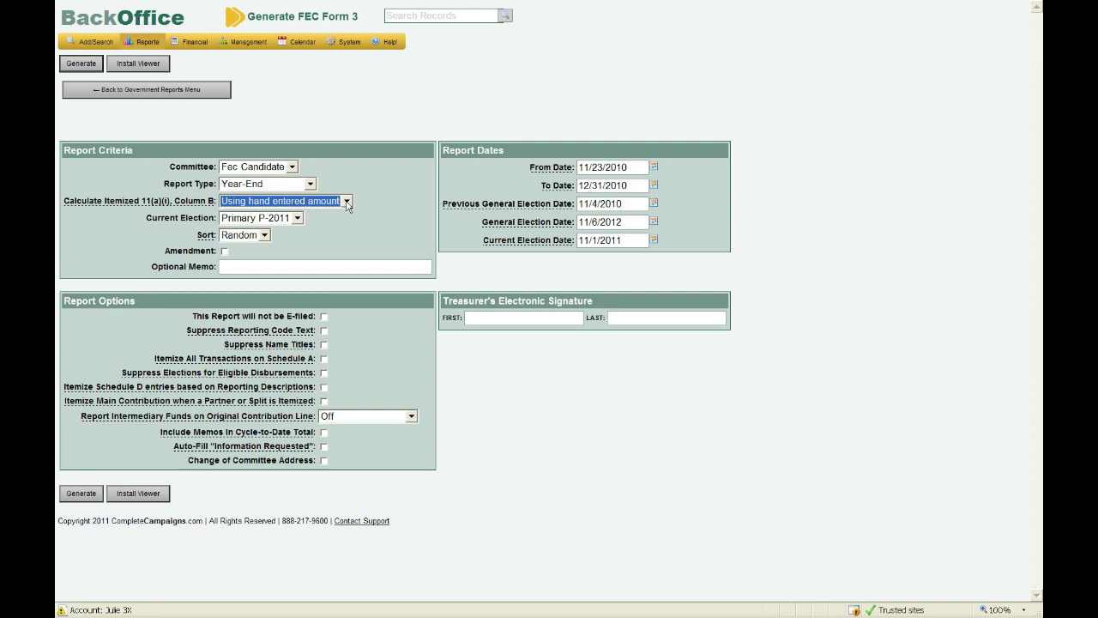
pyautogui.click(346, 203)
pyautogui.click(339, 217)
pyautogui.click(345, 202)
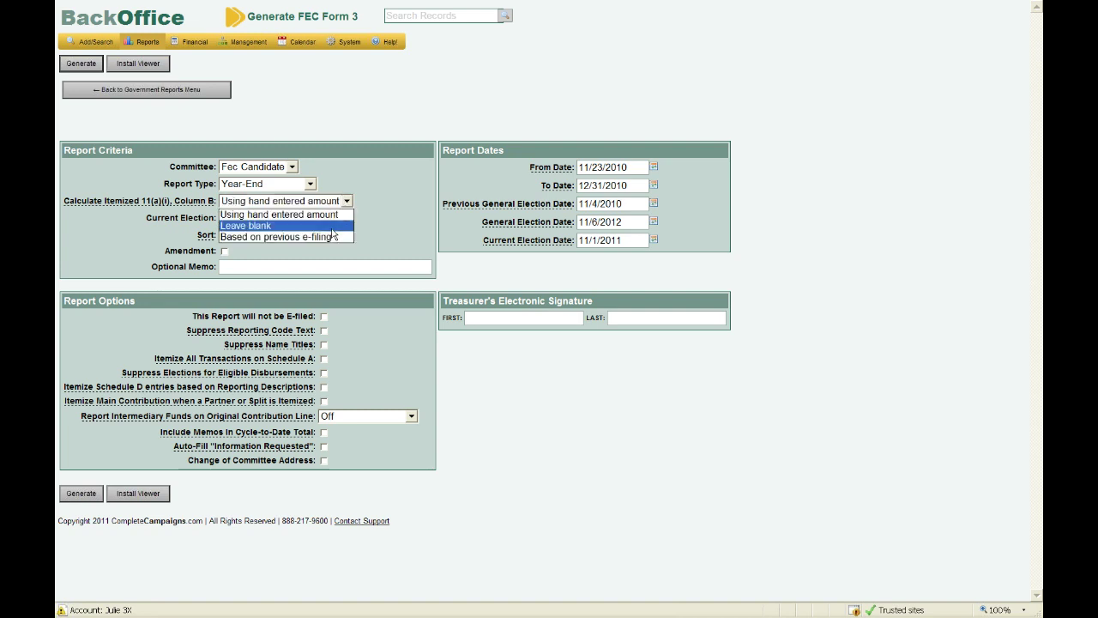
pyautogui.click(336, 225)
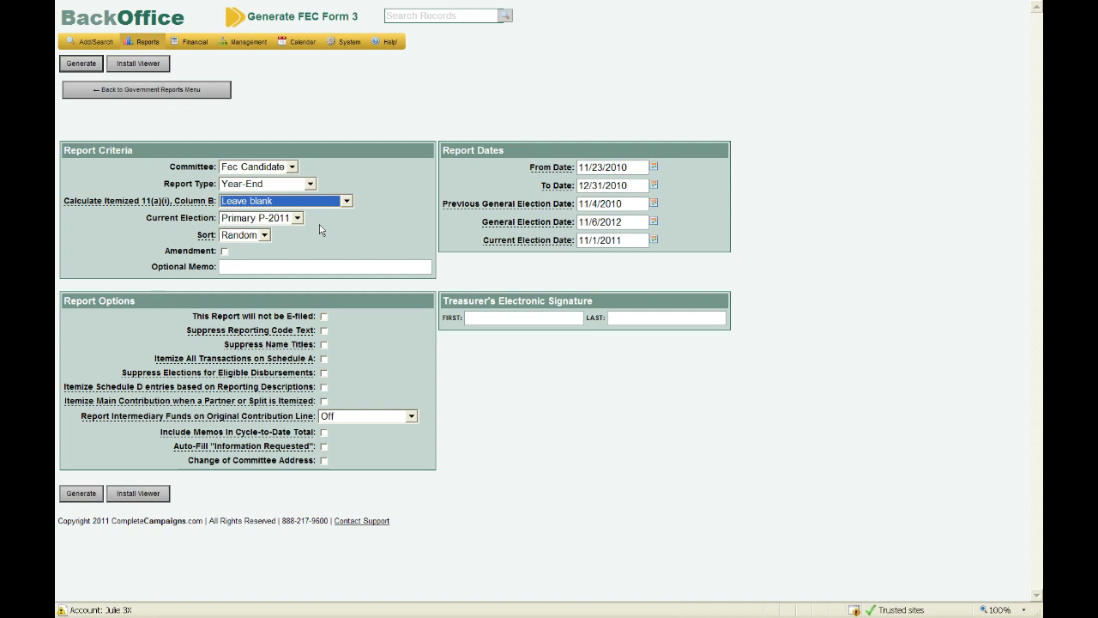
pyautogui.click(345, 205)
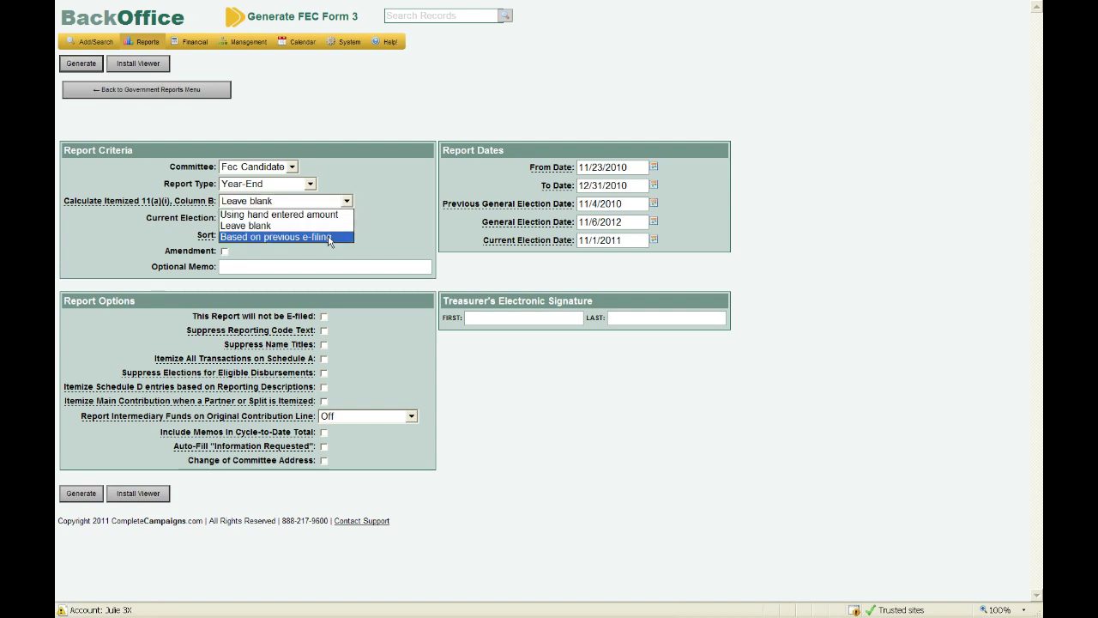
pyautogui.click(328, 238)
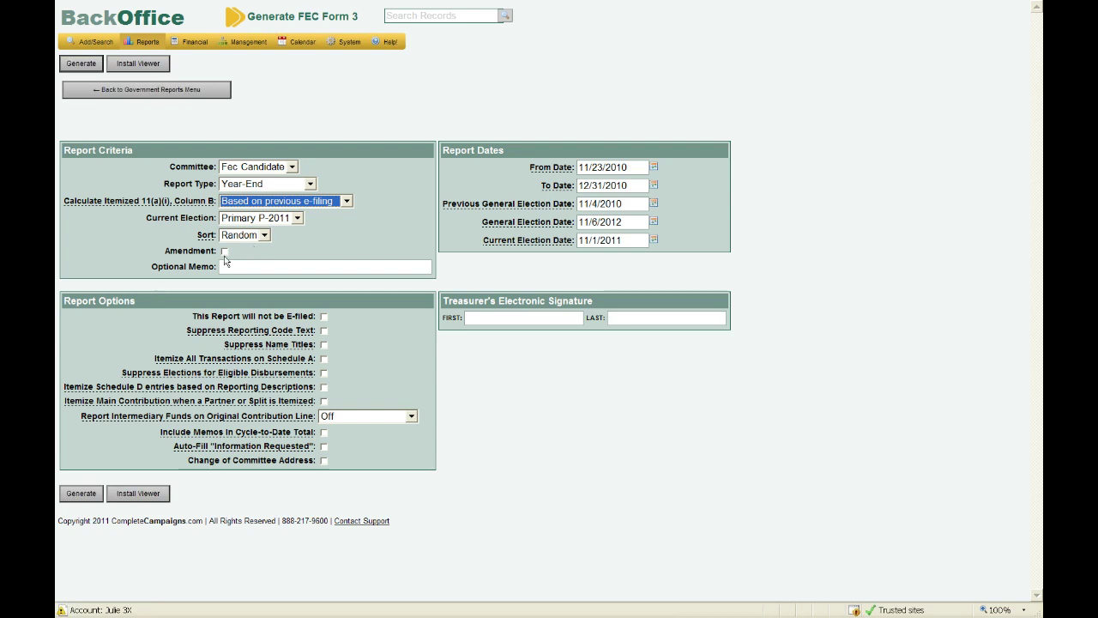
pyautogui.click(266, 235)
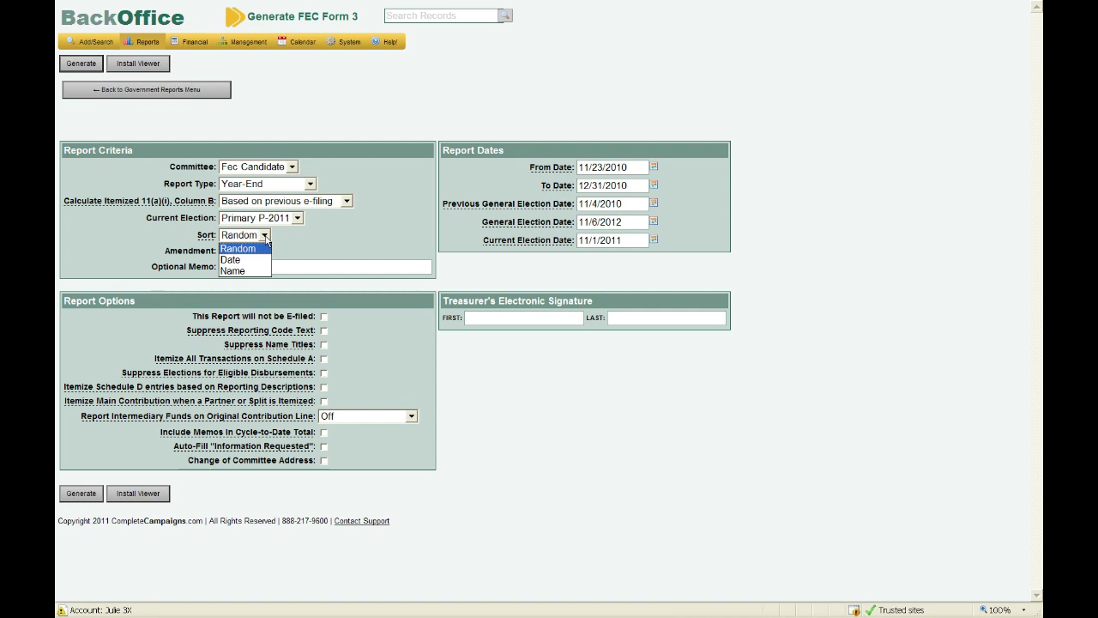
pyautogui.click(266, 239)
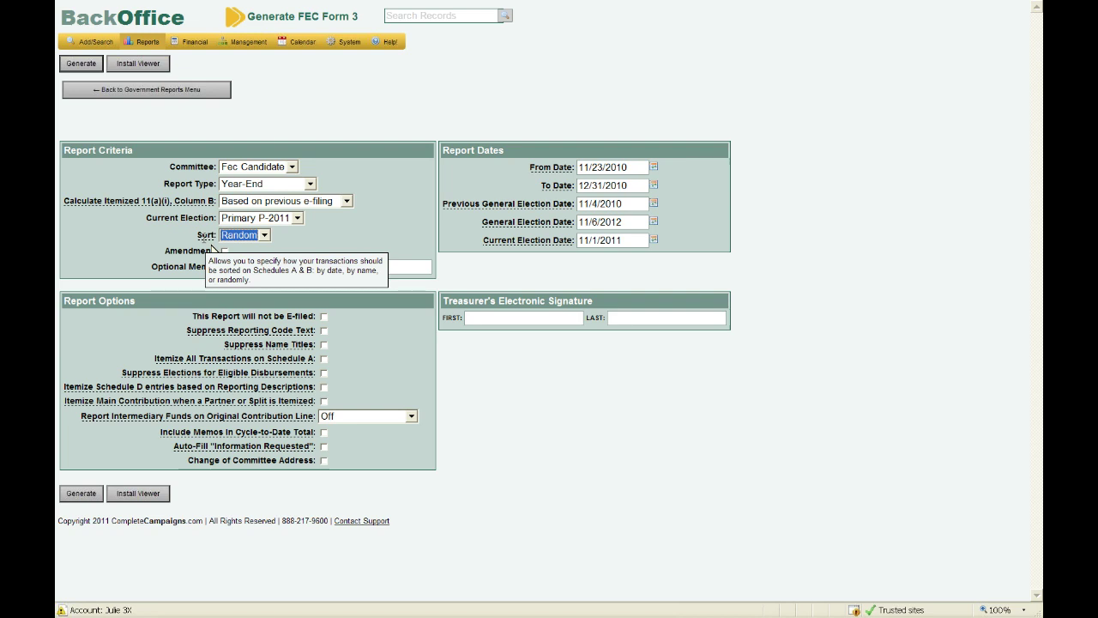
pyautogui.click(314, 241)
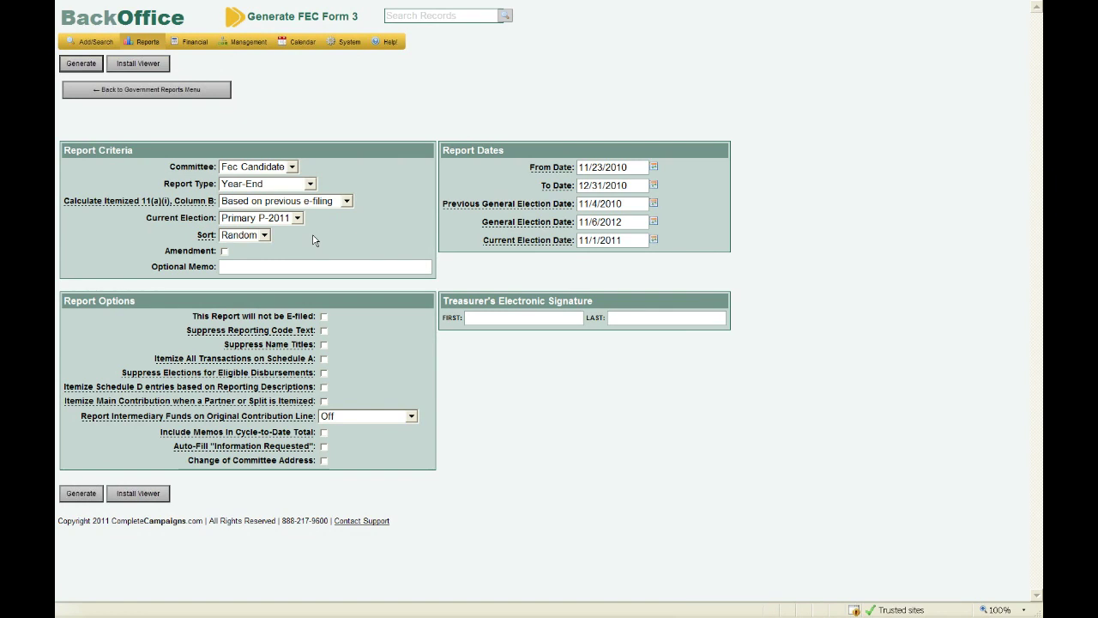
pyautogui.click(264, 236)
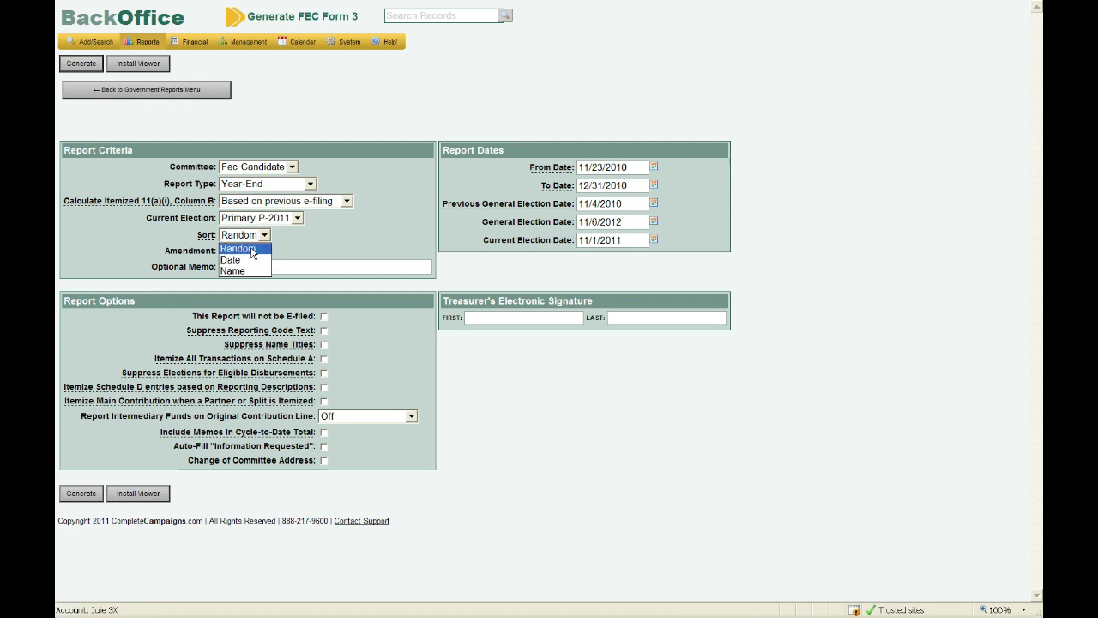
pyautogui.click(251, 250)
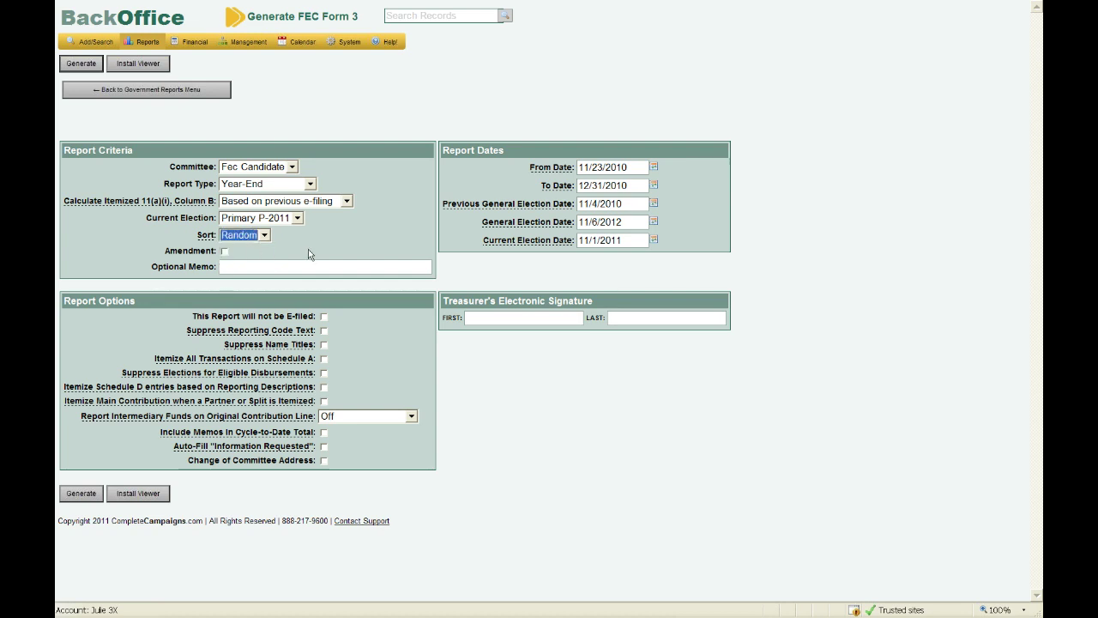
pyautogui.click(224, 251)
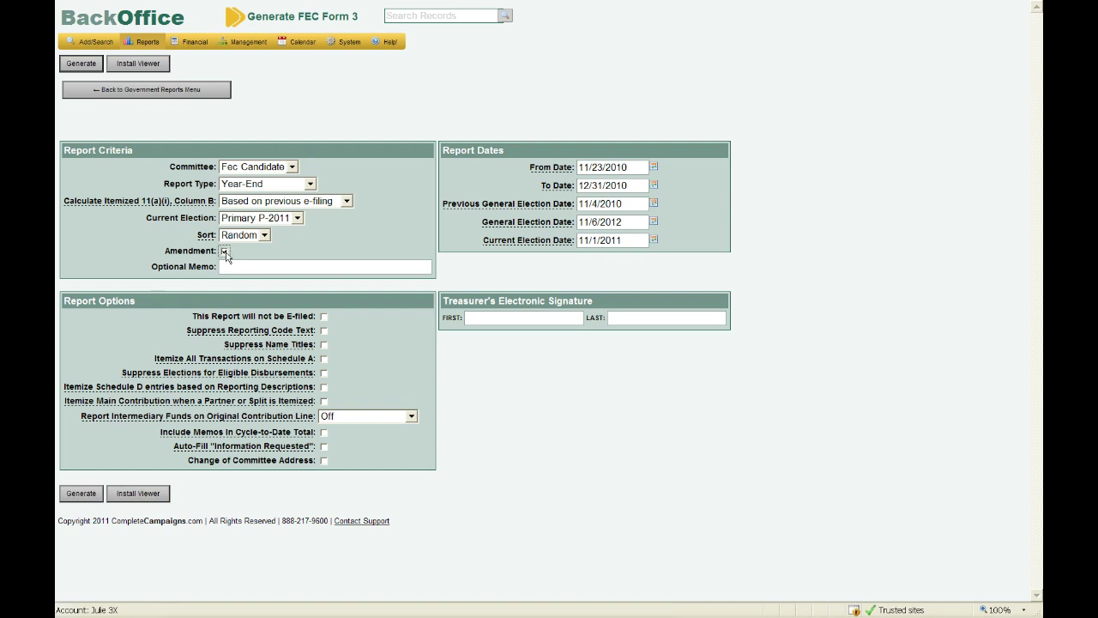
pyautogui.click(225, 251)
pyautogui.click(248, 267)
pyautogui.click(248, 264)
# - Turn on Itemize All Transactions on Schedule A
pyautogui.moveTo(529, 237)
pyautogui.click(324, 359)
pyautogui.click(324, 360)
# - Start entering the treasurer's first name in the Electronic Signature FIRST field
pyautogui.moveTo(313, 456)
pyautogui.click(554, 321)
pyautogui.write('Ju')
pyautogui.press('BackSpace')
pyautogui.press('BackSpace')
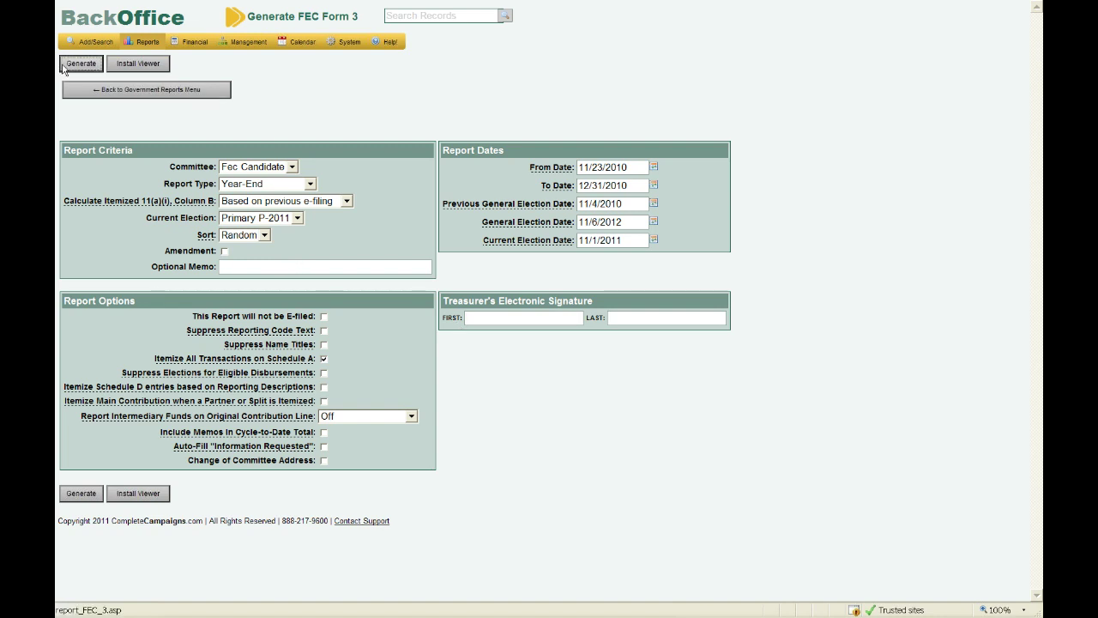
# - Generate the Year-End Form 3 covering 11/23/2010 to 12/31/2010
pyautogui.click(63, 67)
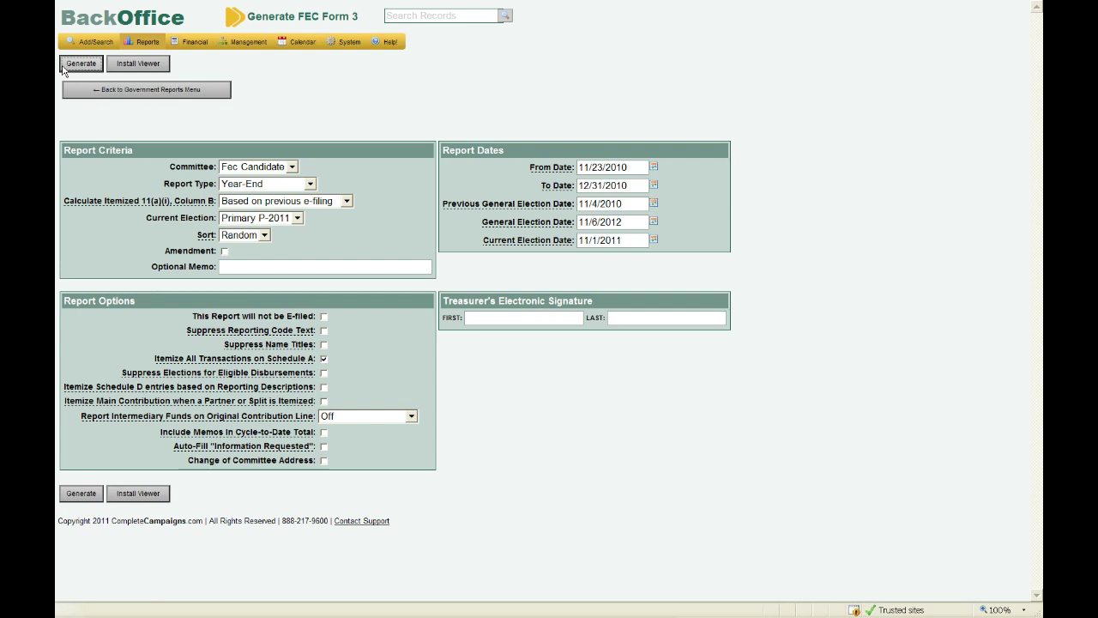
pyautogui.click(81, 64)
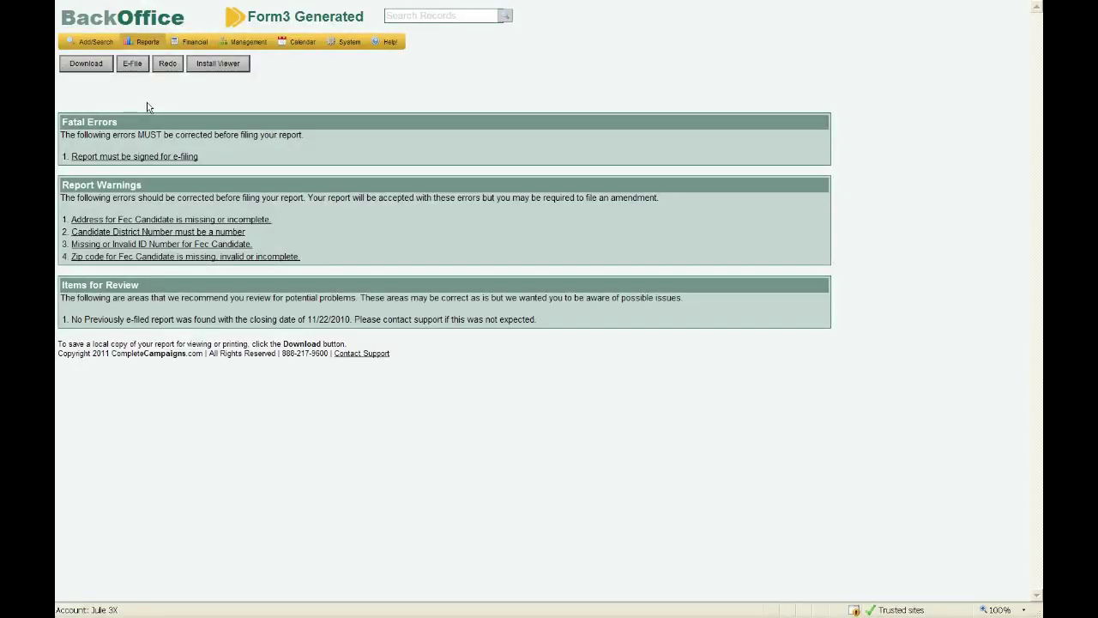
# - Download the generated .fec file and open it in the FEC viewer
pyautogui.click(92, 70)
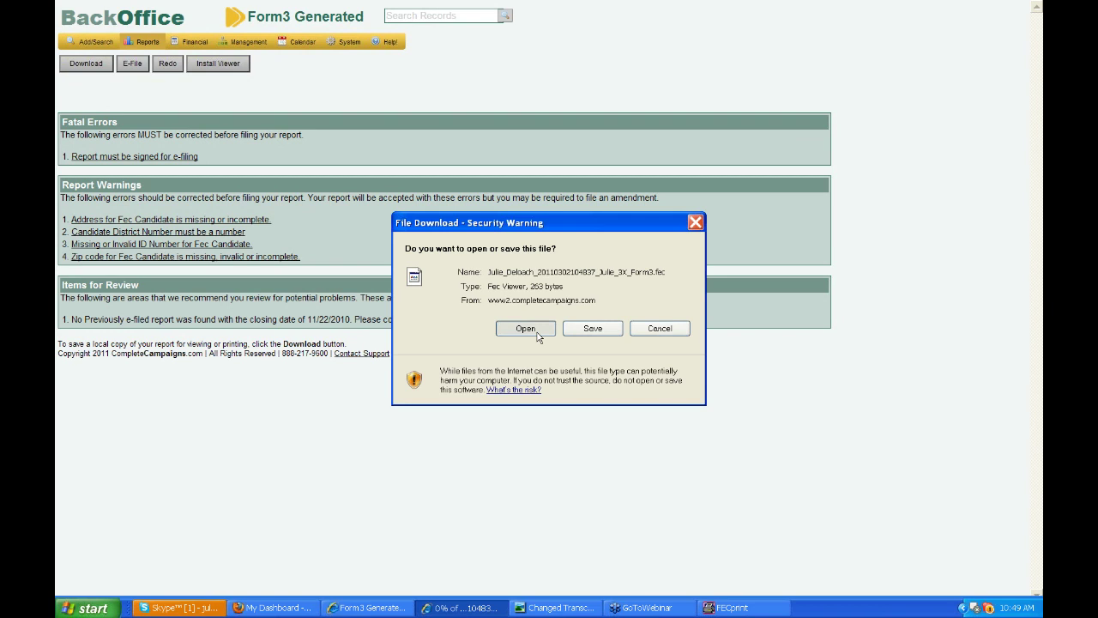
pyautogui.click(537, 335)
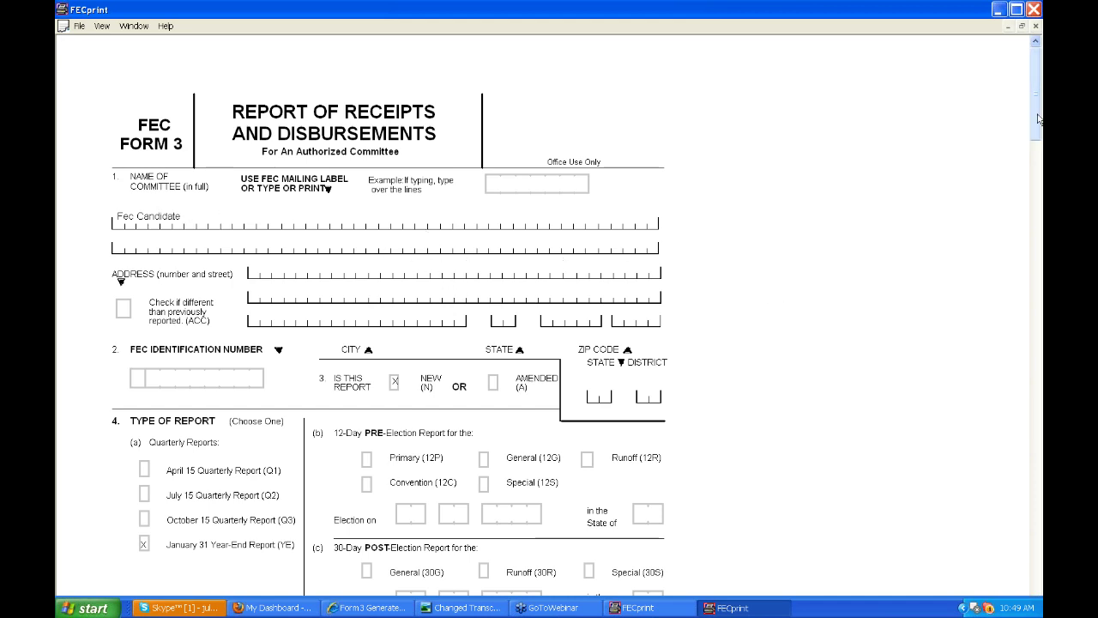
# - Page through the Form 3 to its all-zero Summary Page, then close FECprint
pyautogui.moveTo(1037, 120); pyautogui.dragTo(1038, 153)
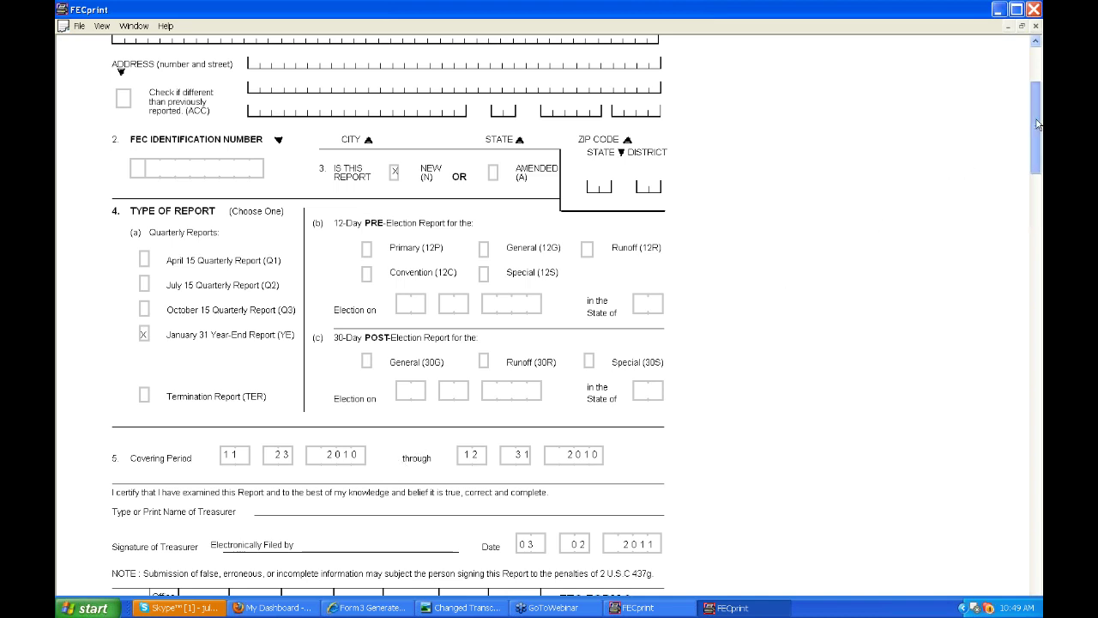
pyautogui.scroll(-3, 1036, 153)
pyautogui.moveTo(1036, 153); pyautogui.dragTo(1036, 206)
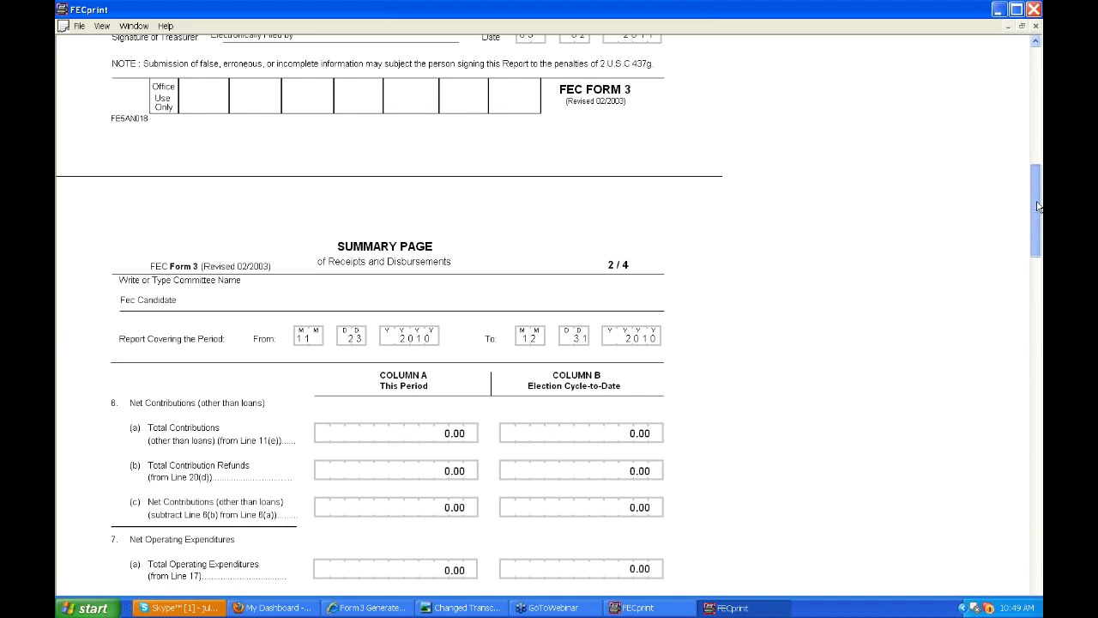
pyautogui.moveTo(1037, 206); pyautogui.dragTo(1036, 211)
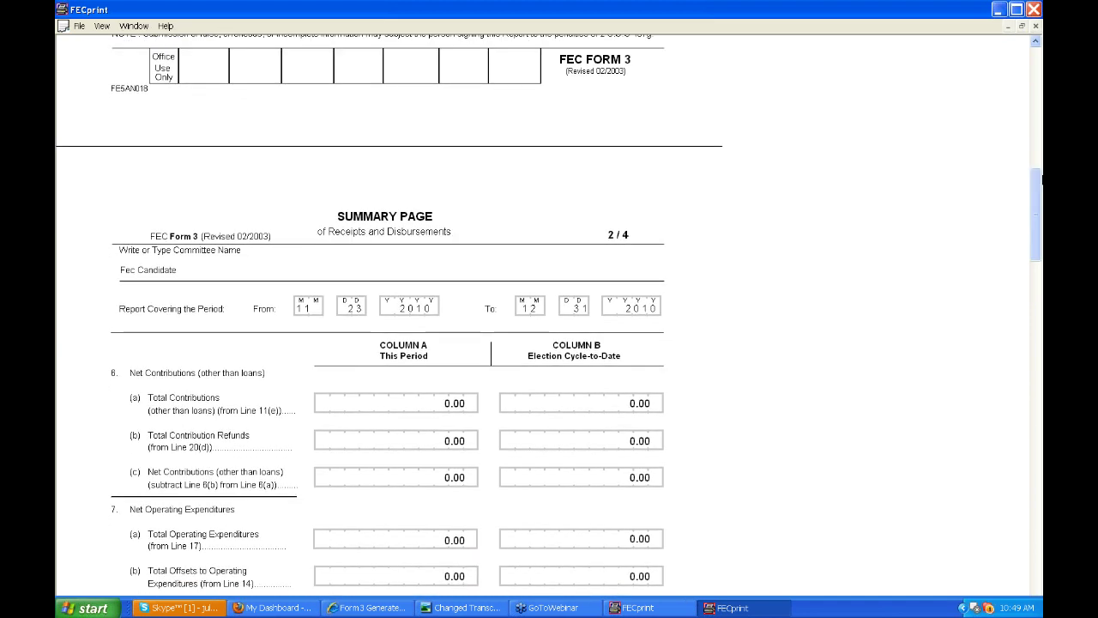
pyautogui.click(1034, 10)
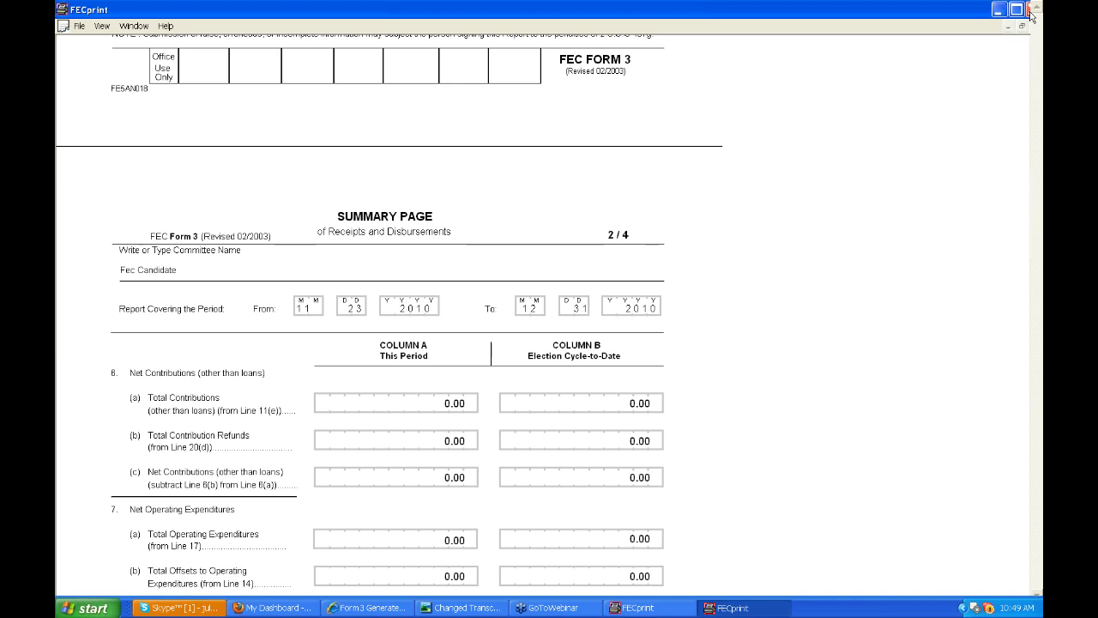
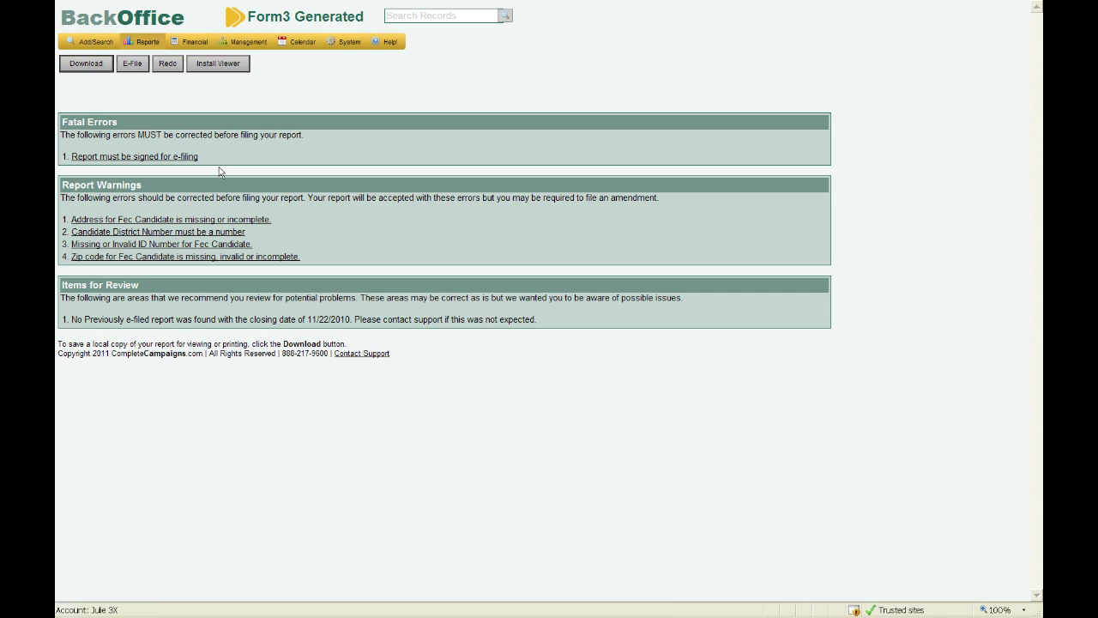
# - Open the Fec Candidate organization record from its missing-address warning
pyautogui.click(241, 220)
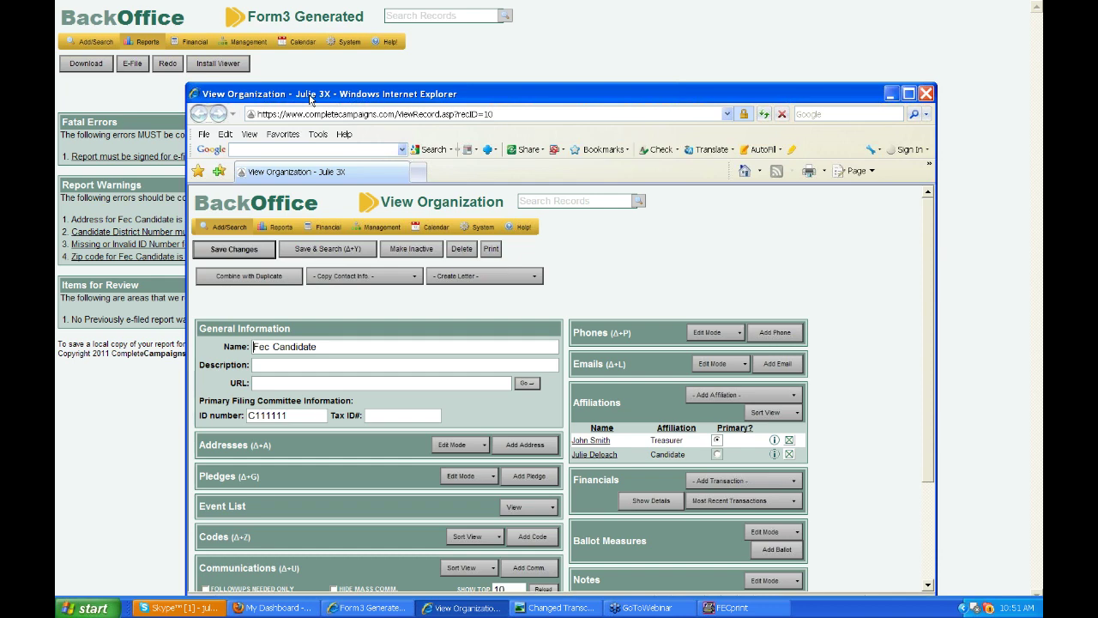
# - Reposition the Fec Candidate record window, add an address, then close the record
pyautogui.moveTo(309, 97); pyautogui.dragTo(284, 36)
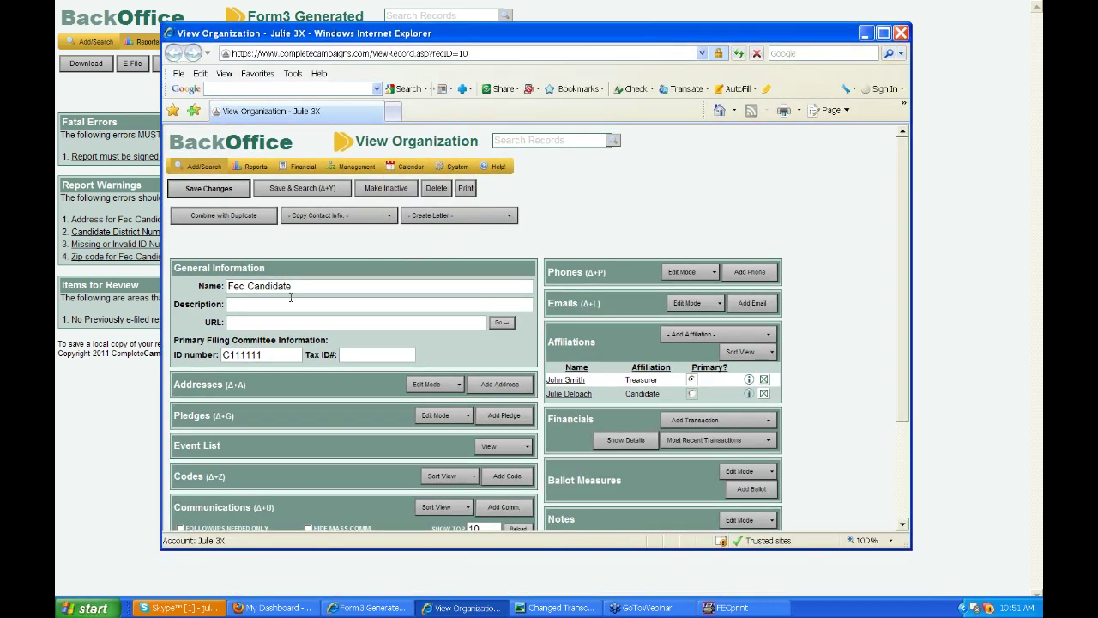
pyautogui.click(481, 386)
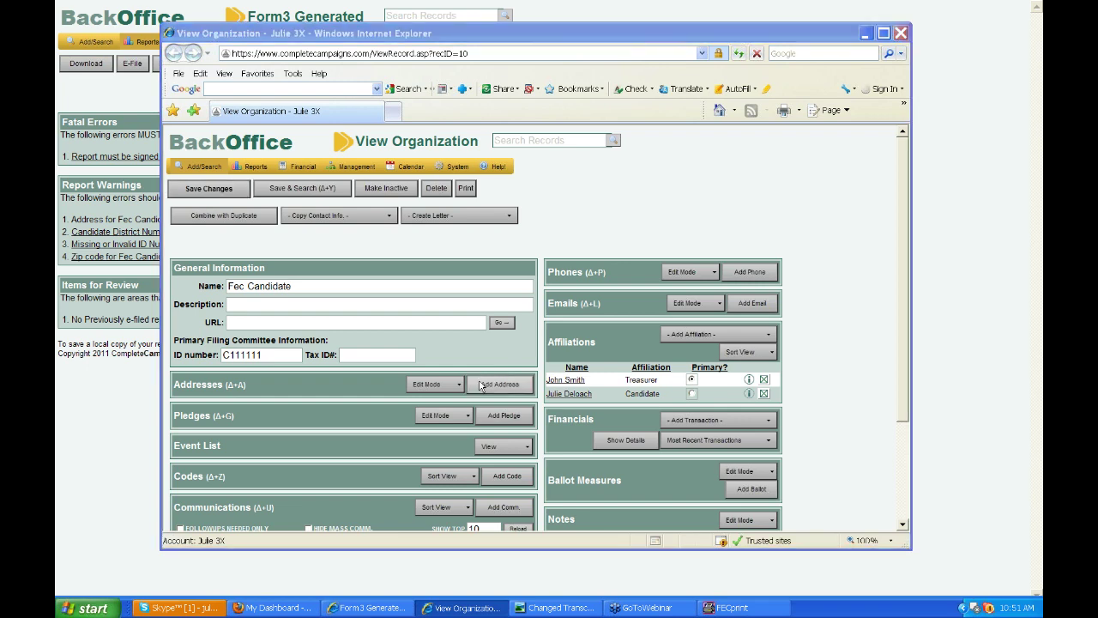
pyautogui.click(901, 35)
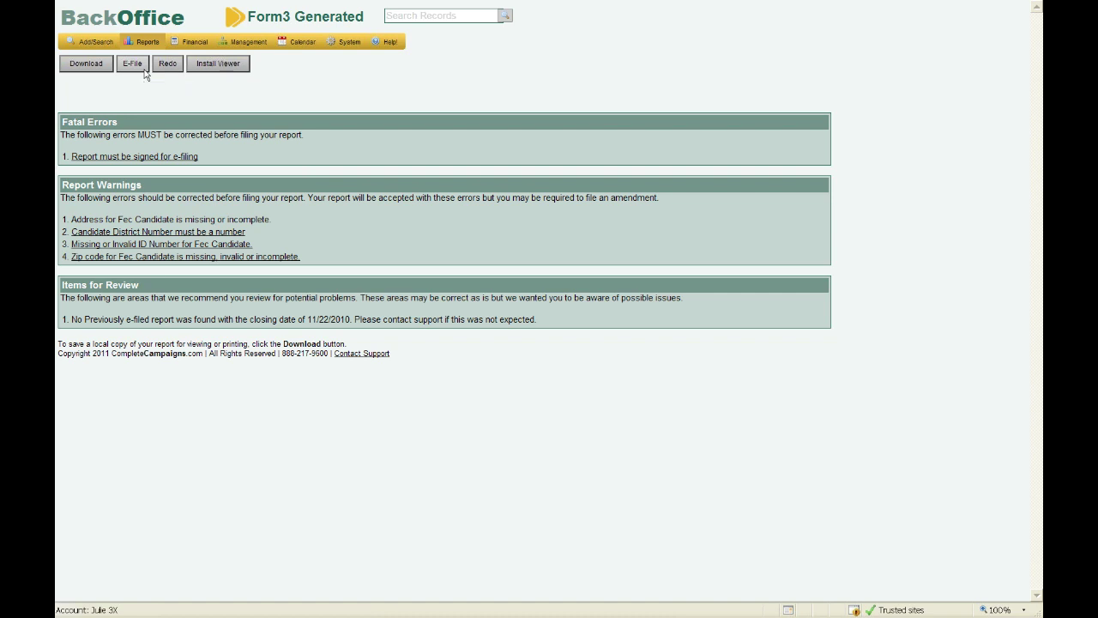
# - Start e-filing the Form 3 report, clear the Filer Email field, and choose File Now
pyautogui.click(137, 67)
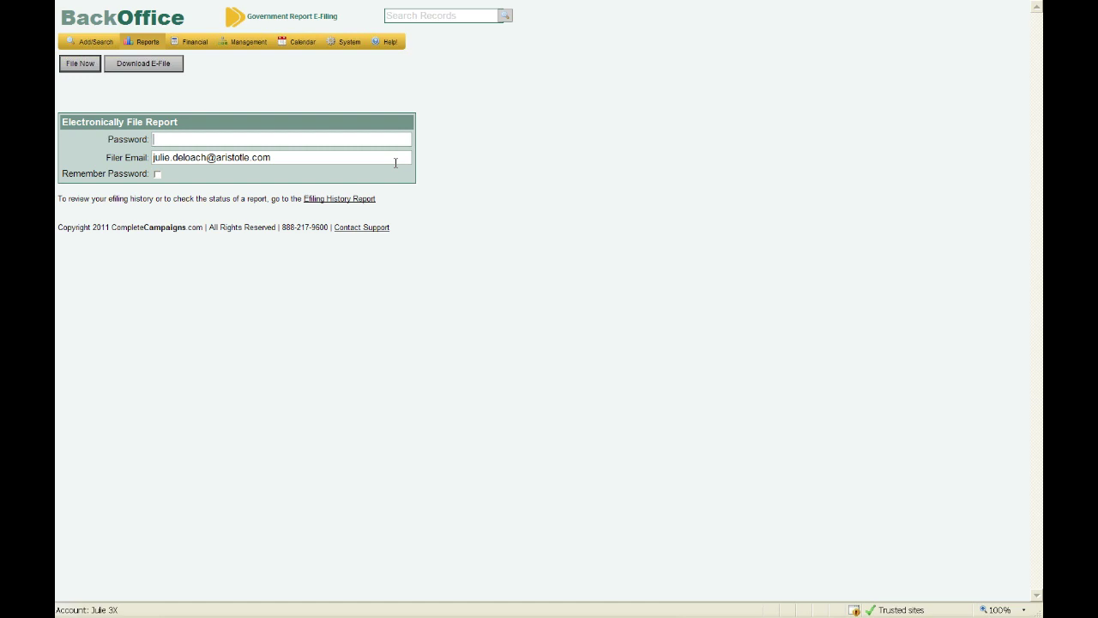
pyautogui.moveTo(375, 157); pyautogui.dragTo(148, 157)
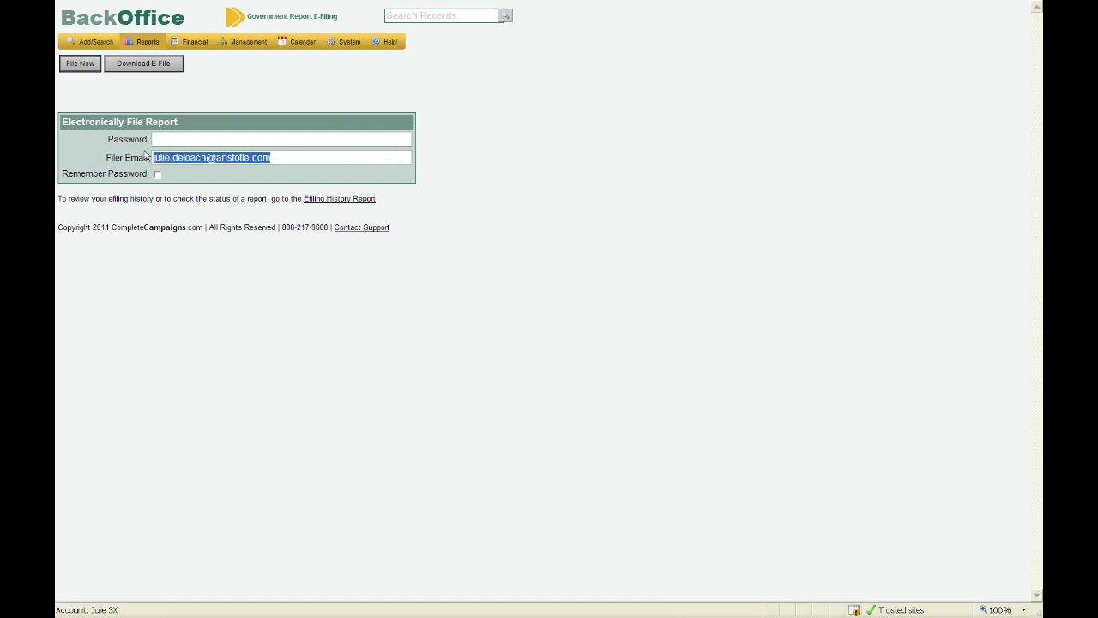
pyautogui.press('BackSpace')
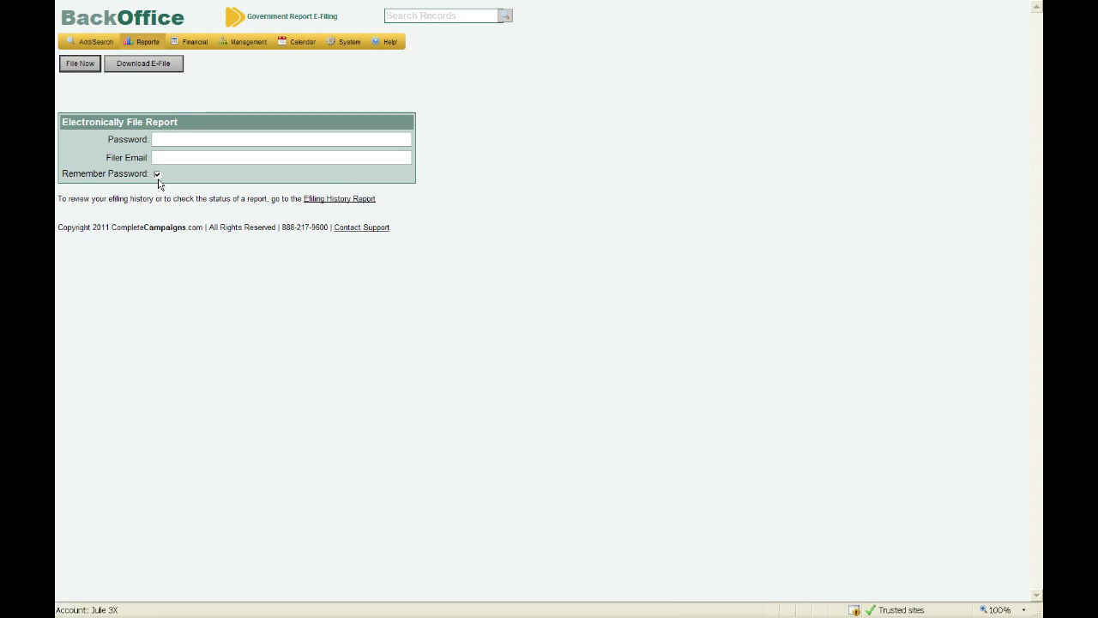
pyautogui.click(79, 65)
# - Go to Reports > Government Reports and scroll down to the Utilities panel
pyautogui.moveTo(147, 42)
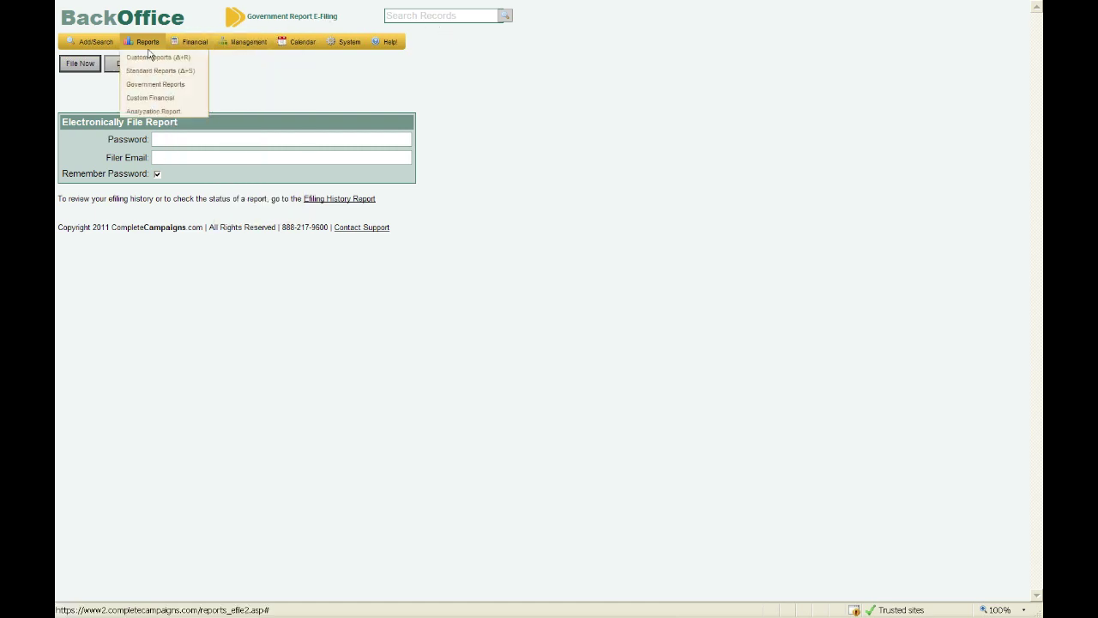
pyautogui.click(148, 86)
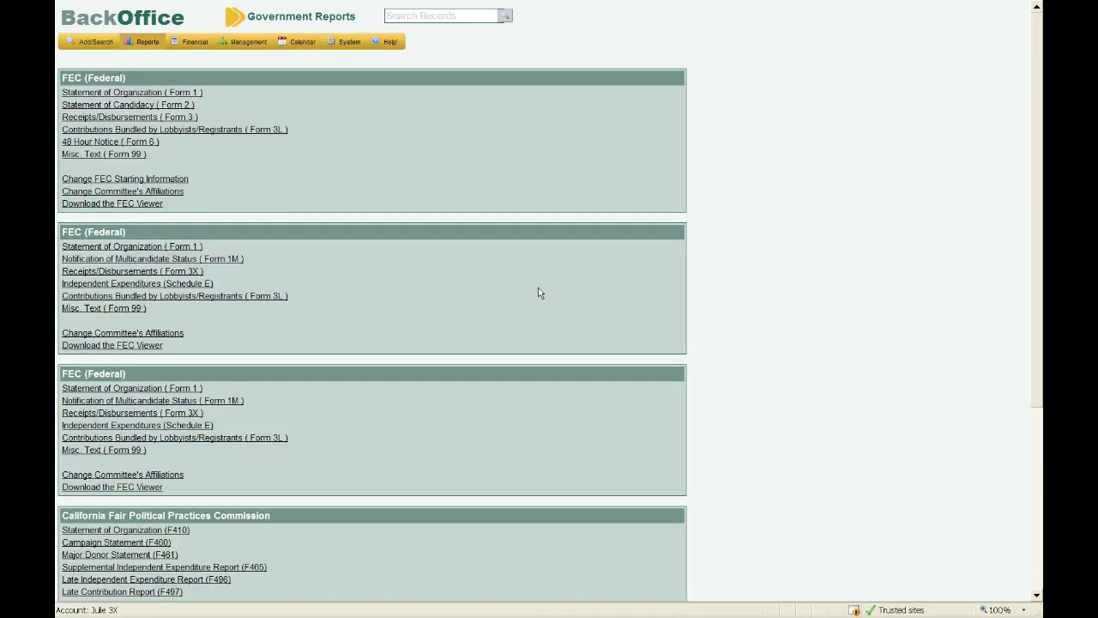
pyautogui.scroll(-1, 538, 293)
pyautogui.scroll(-3, 538, 293)
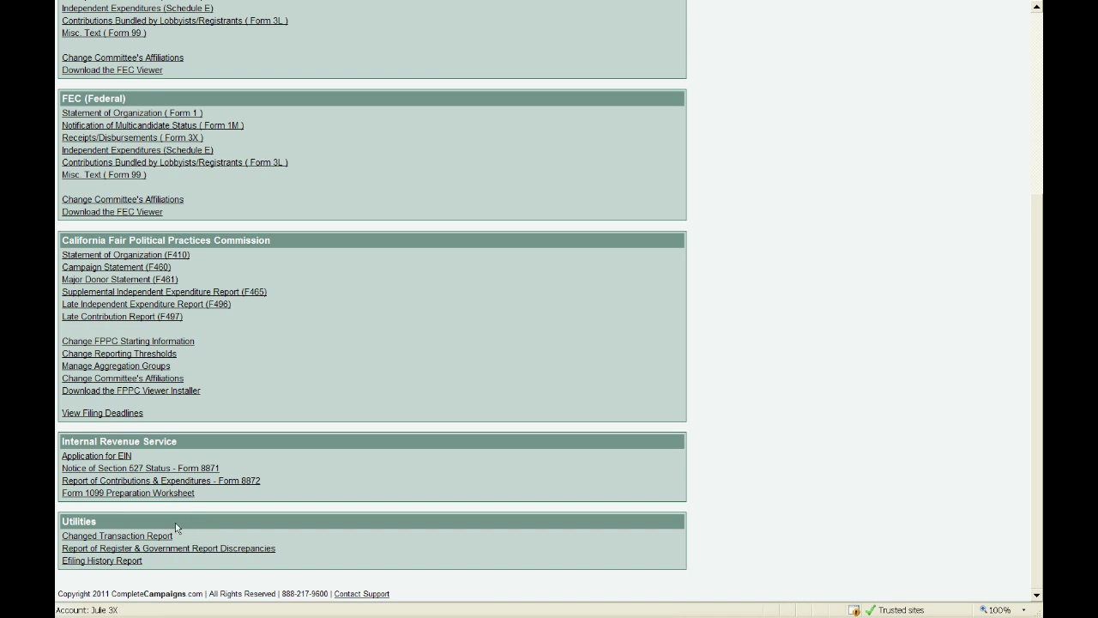
pyautogui.click(133, 562)
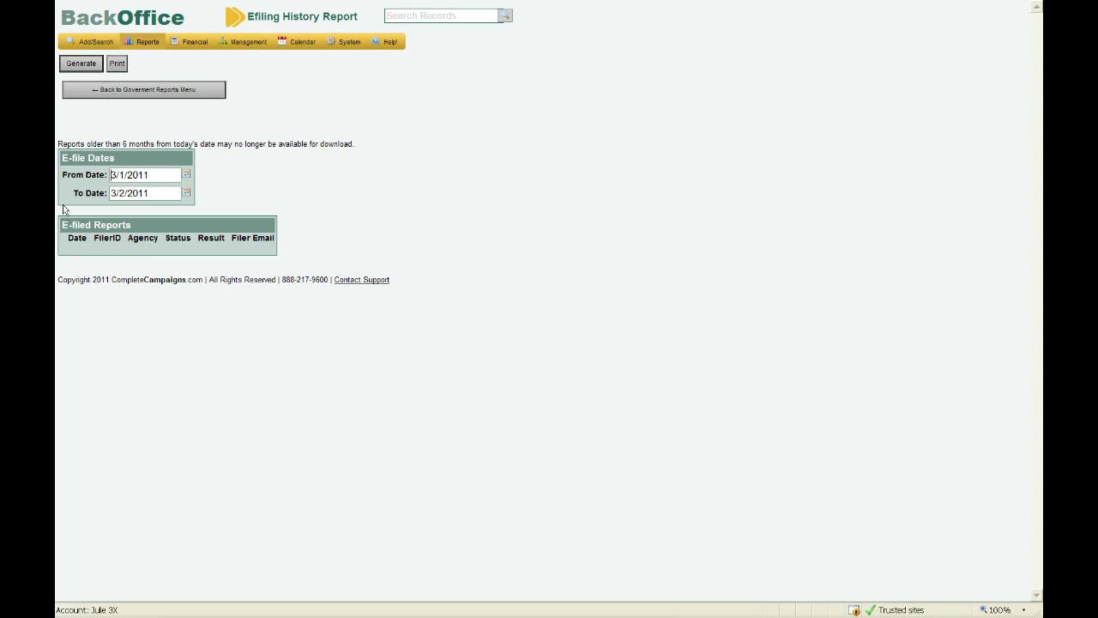
pyautogui.click(111, 96)
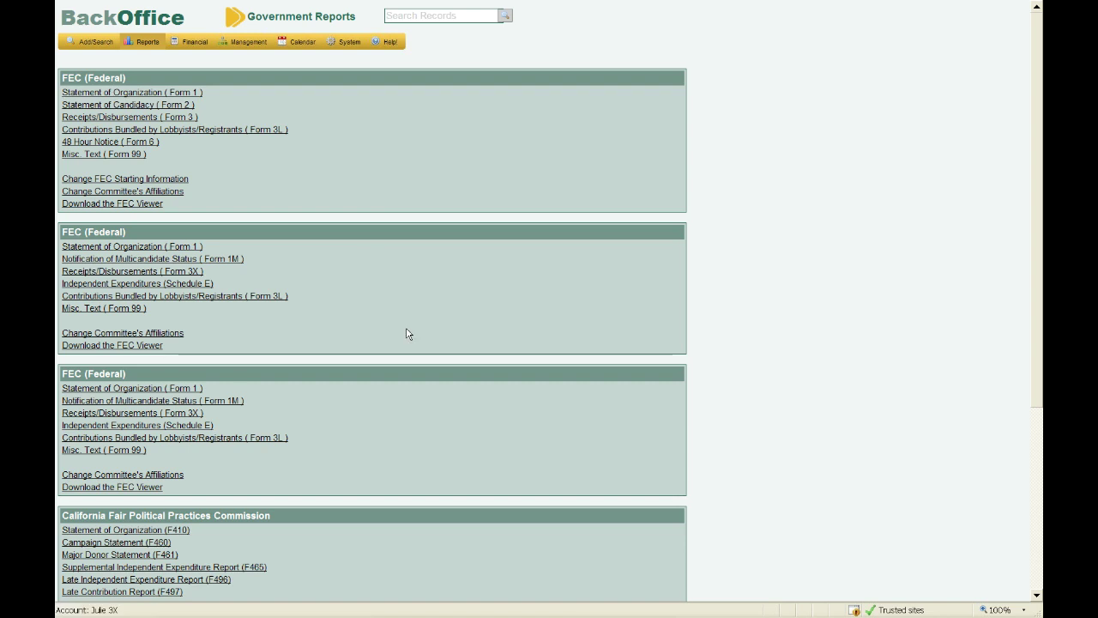
# - Scroll to the bottom of Government Reports to reveal the Utilities report links
pyautogui.scroll(-3, 408, 333)
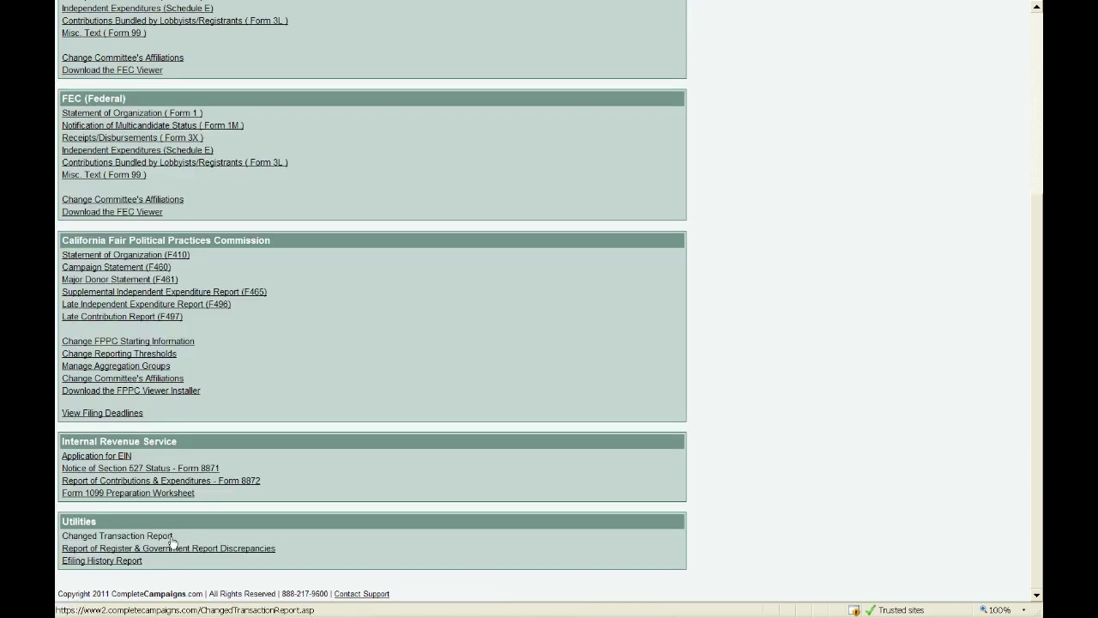
# - Open the Changed Transaction Report and exit full-screen browser view with F11
pyautogui.click(172, 538)
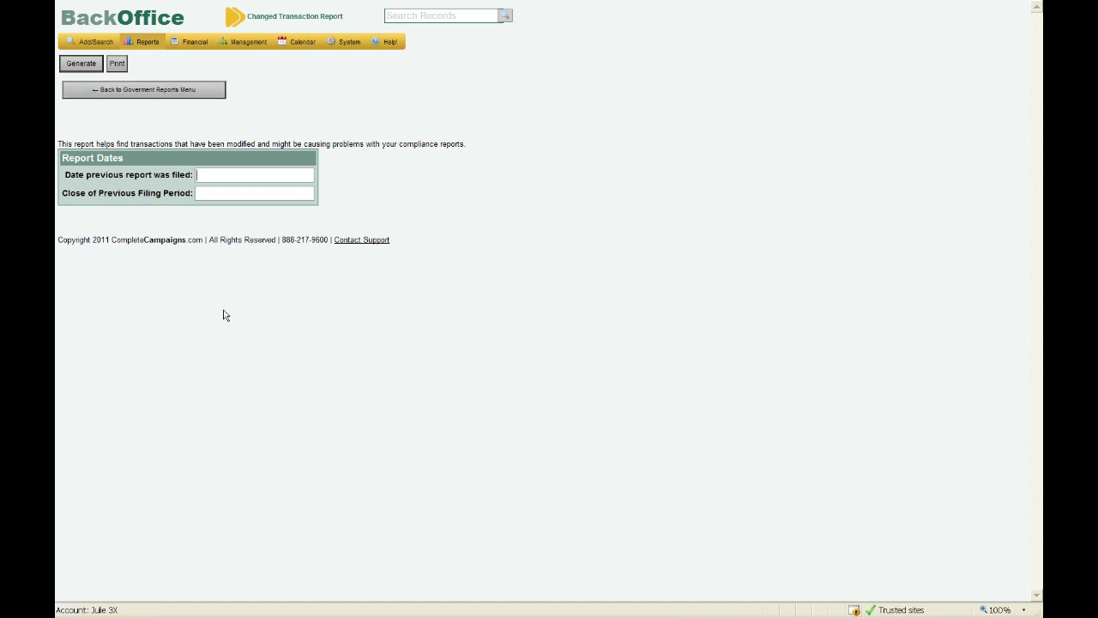
pyautogui.press('F11')
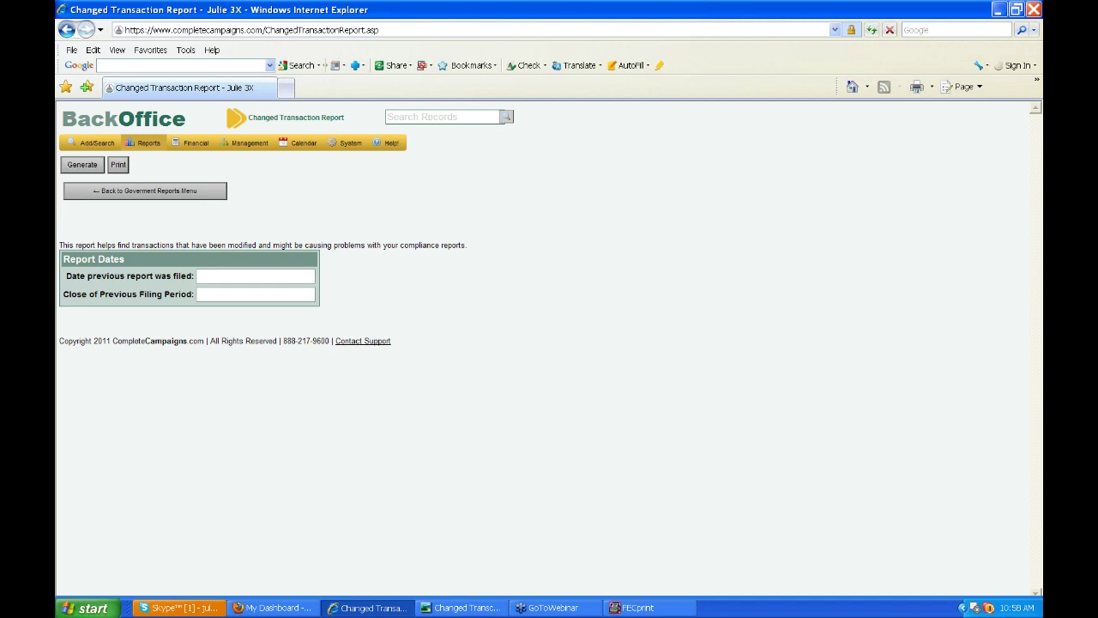
# - Review the sample Changed Transactions image with six problem transactions, then return to the browser
pyautogui.click(354, 609)
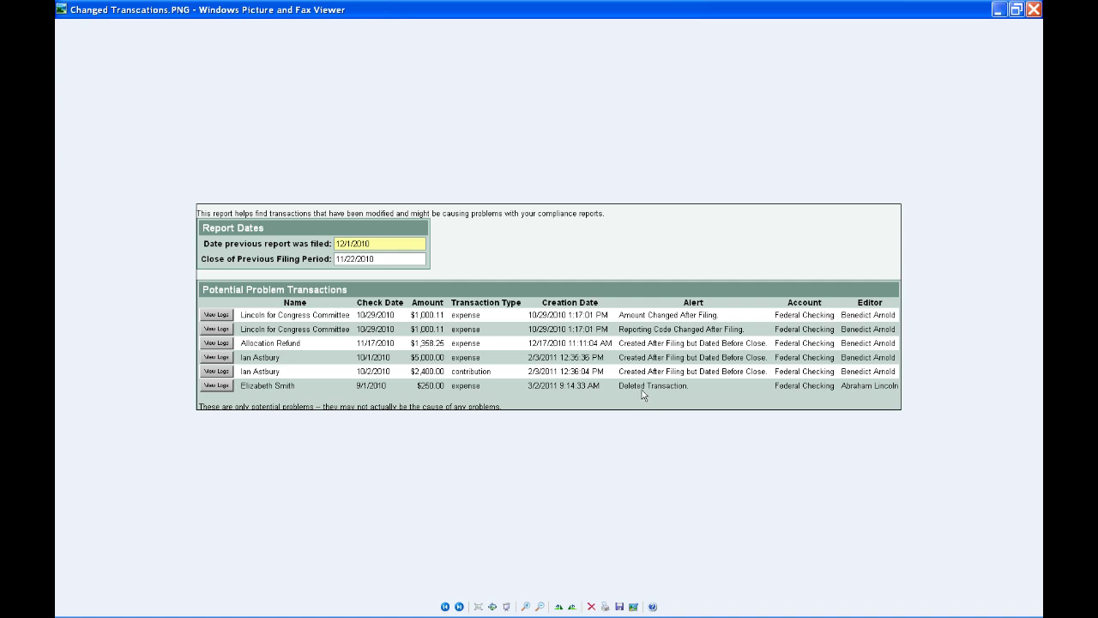
pyautogui.moveTo(450, 612)
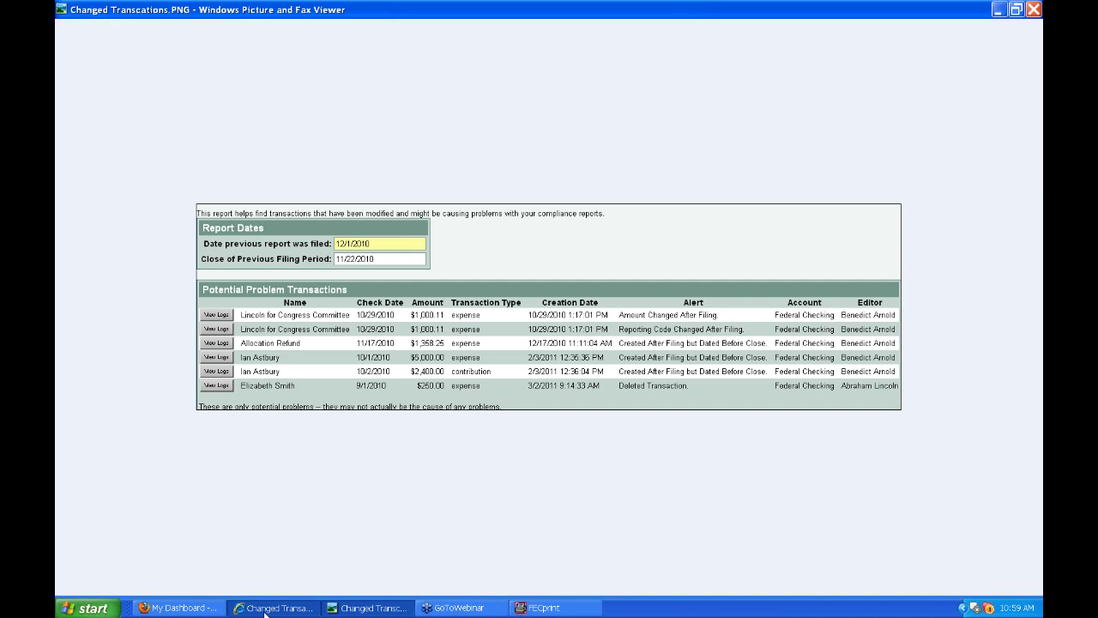
pyautogui.click(265, 608)
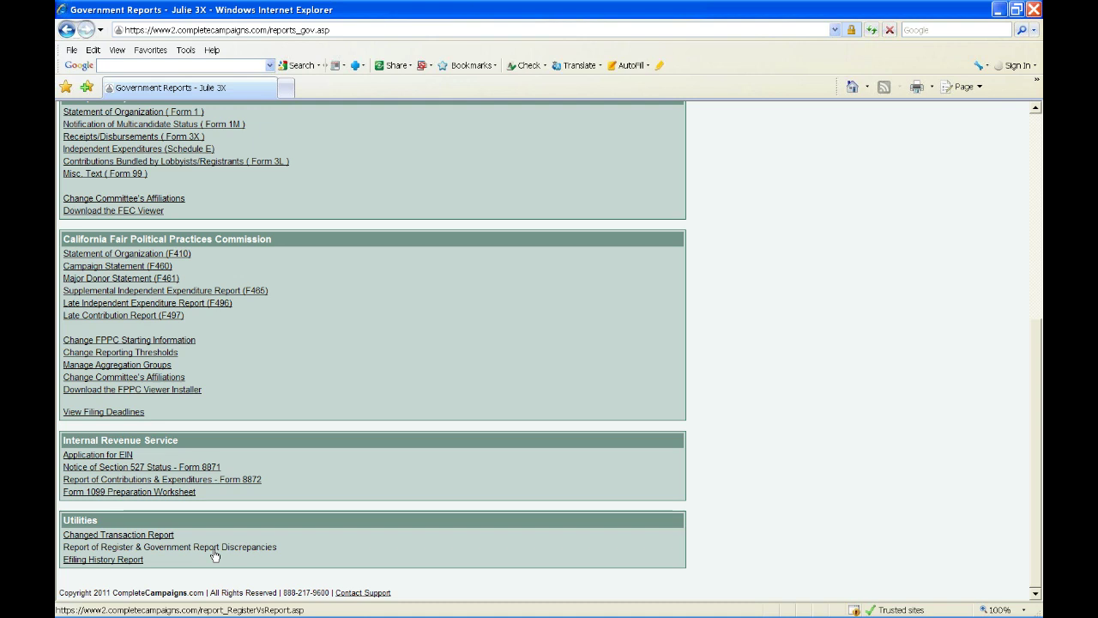
# - Open the Register & Government Report Discrepancies report, leaving From and To dates blank
pyautogui.click(214, 553)
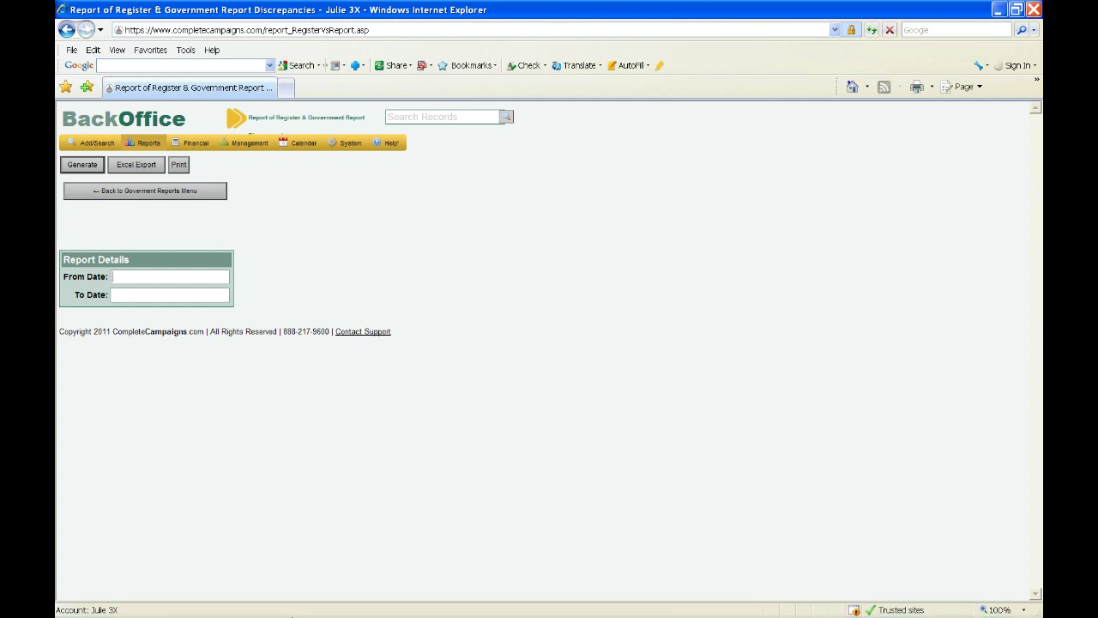
pyautogui.moveTo(294, 611)
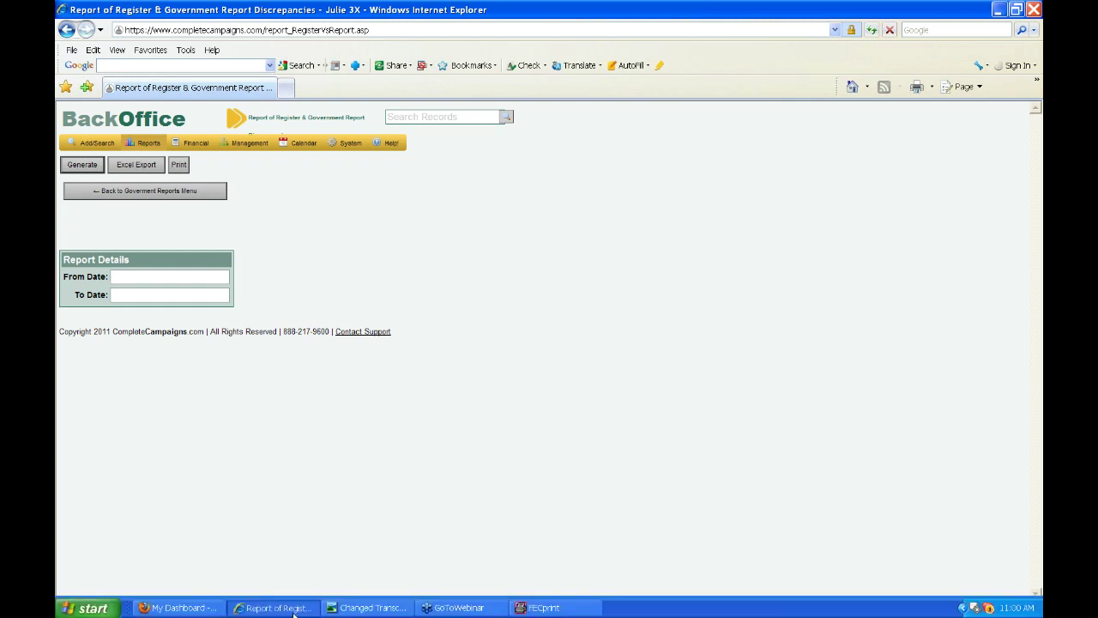
# - Show the discrepanciesreport.PNG example of six discrepancy transactions, then return to the browser
pyautogui.click(354, 609)
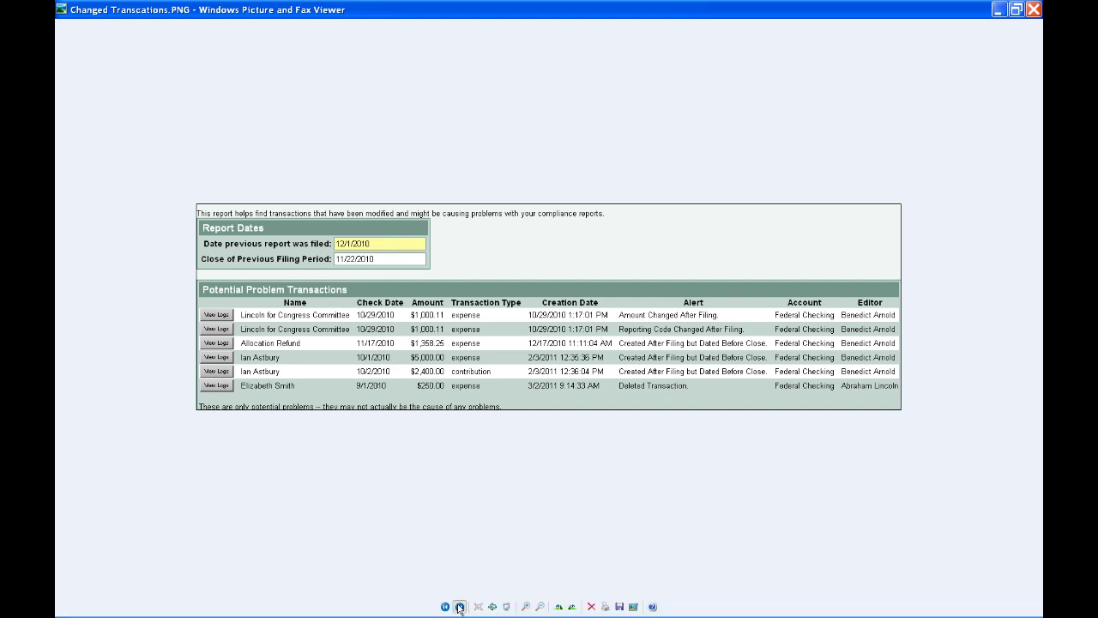
pyautogui.click(459, 607)
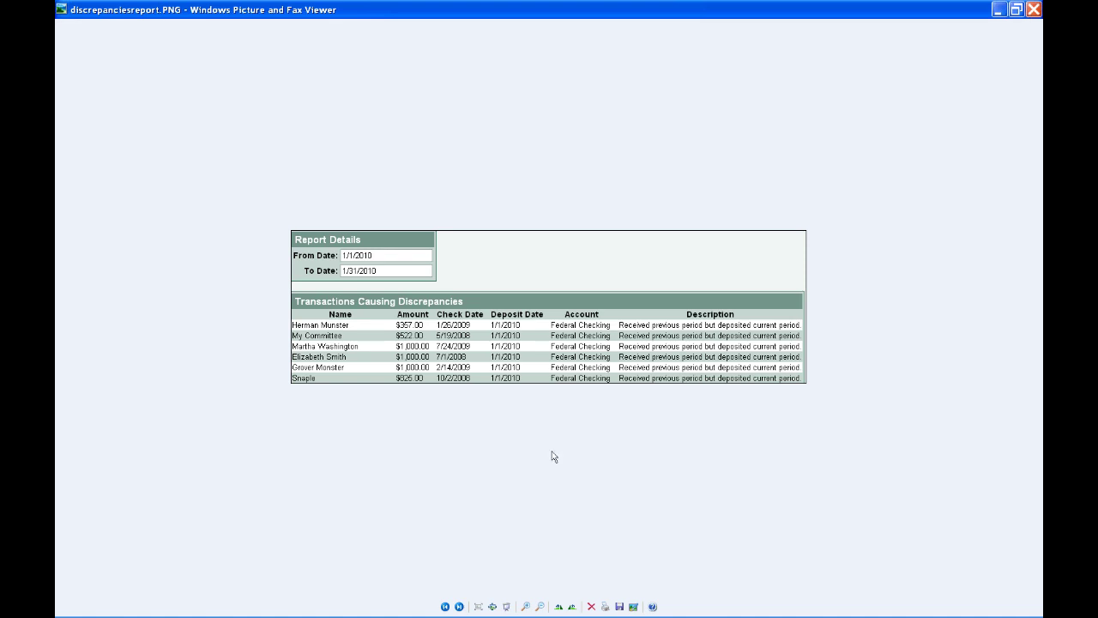
pyautogui.moveTo(403, 611)
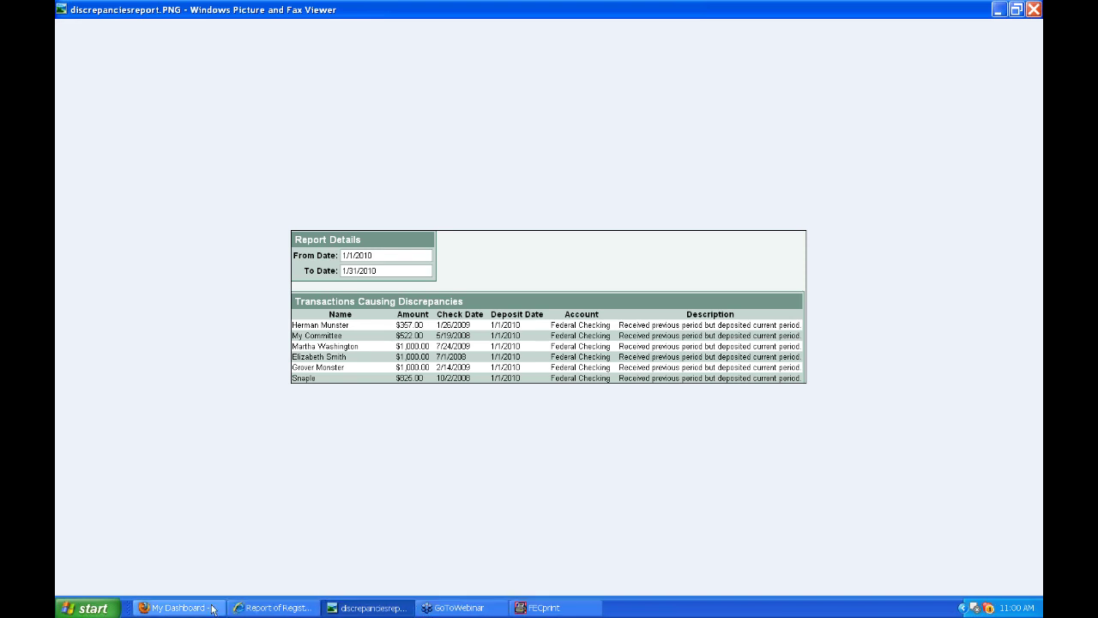
pyautogui.click(277, 607)
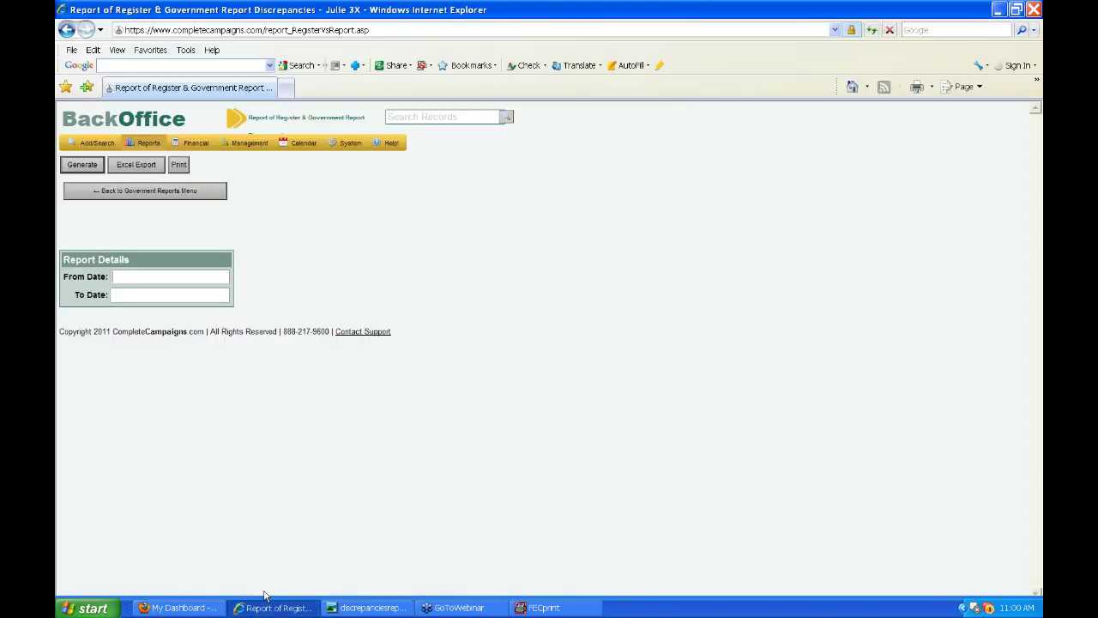